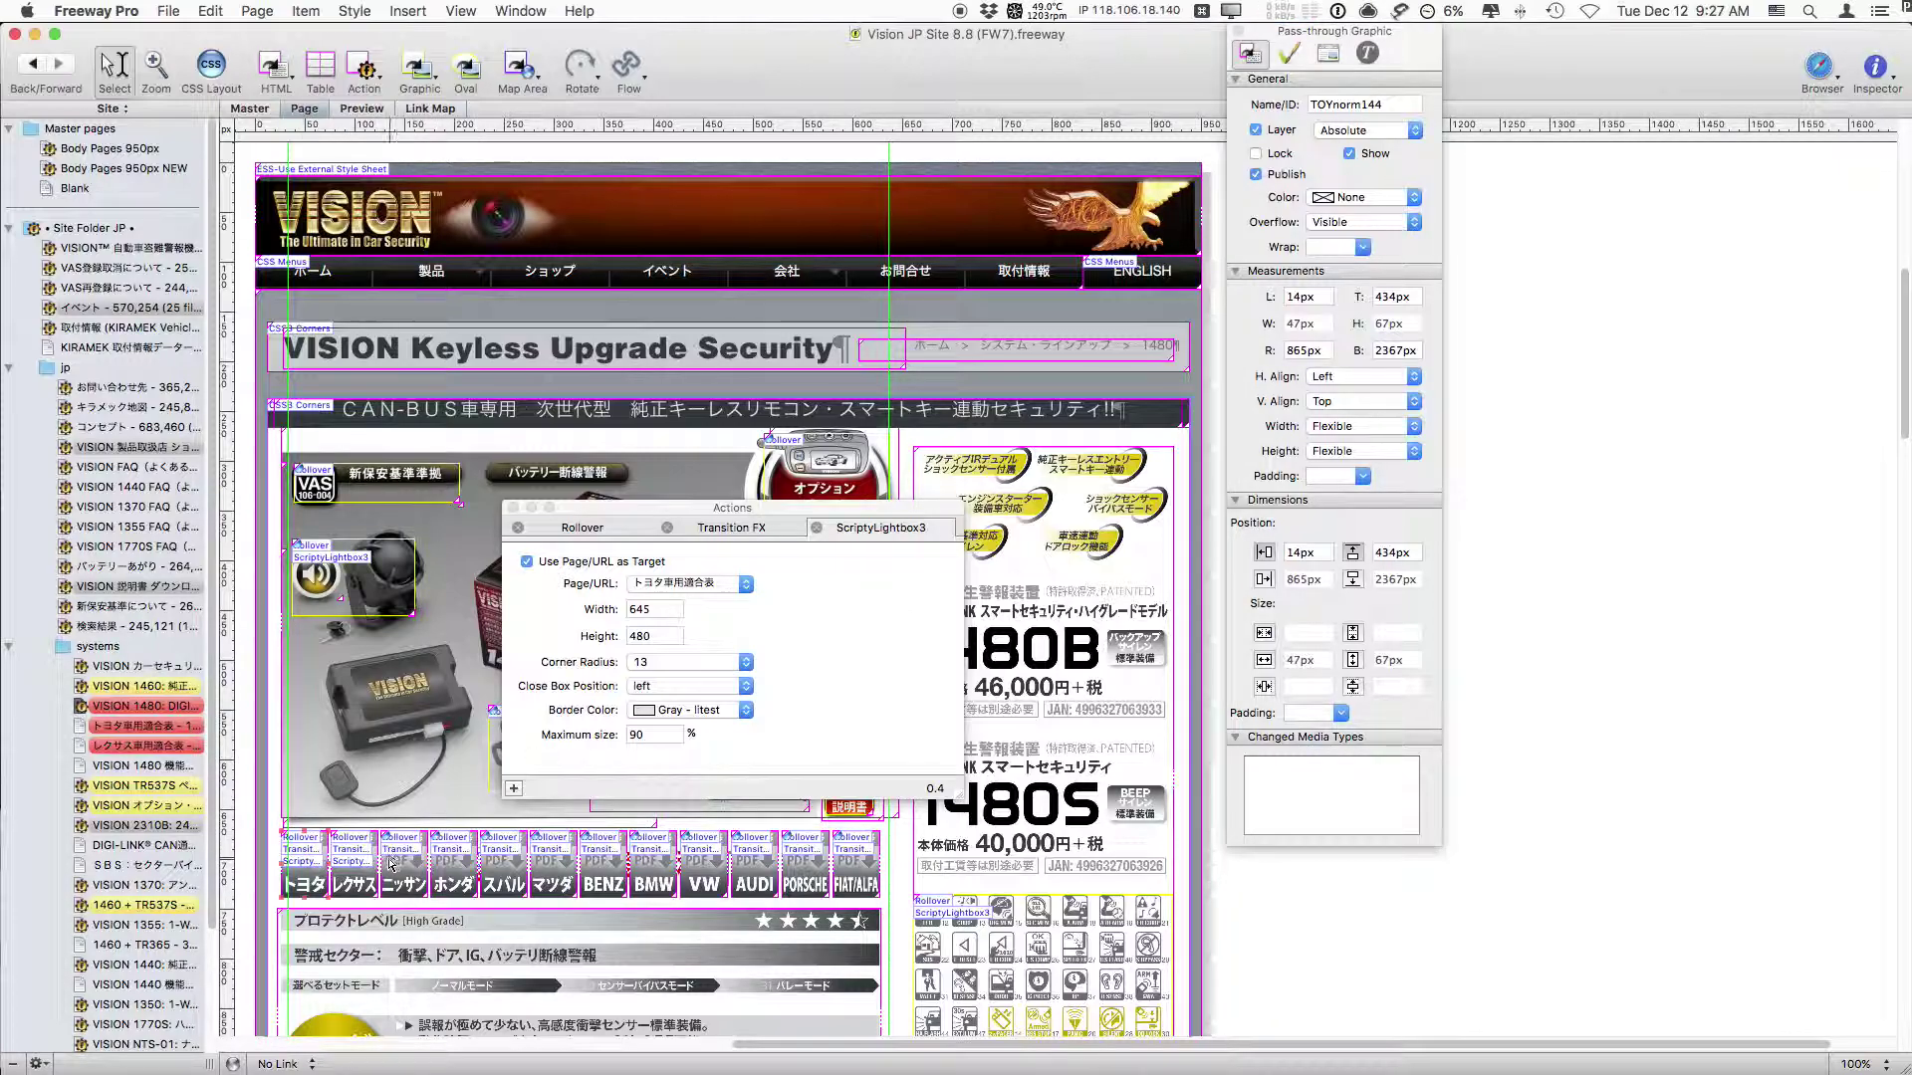
Inspect the target page choices for the Toyota graphic's ScriptyLightbox3 action, keeping the existing selection.
{"action": "left_click", "coordinate": [672, 587]}
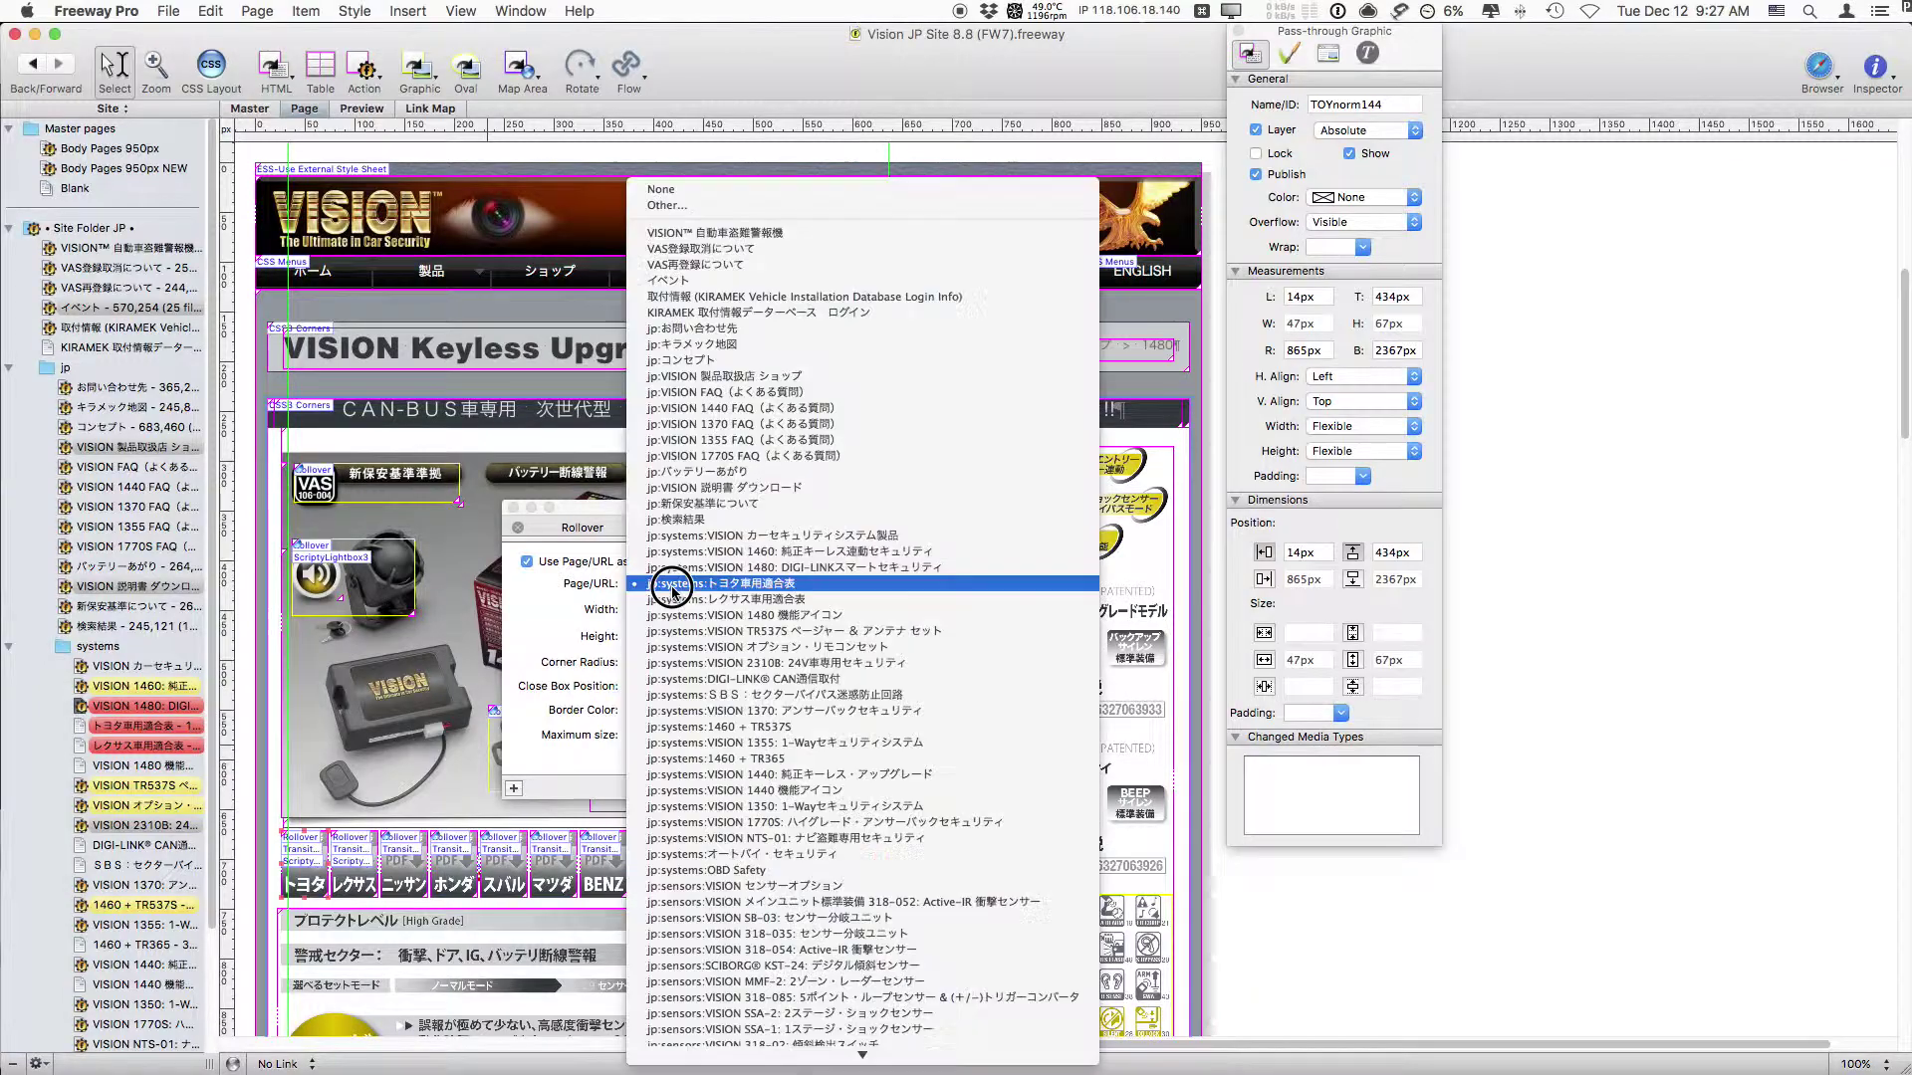
{"action": "left_click", "coordinate": [602, 587]}
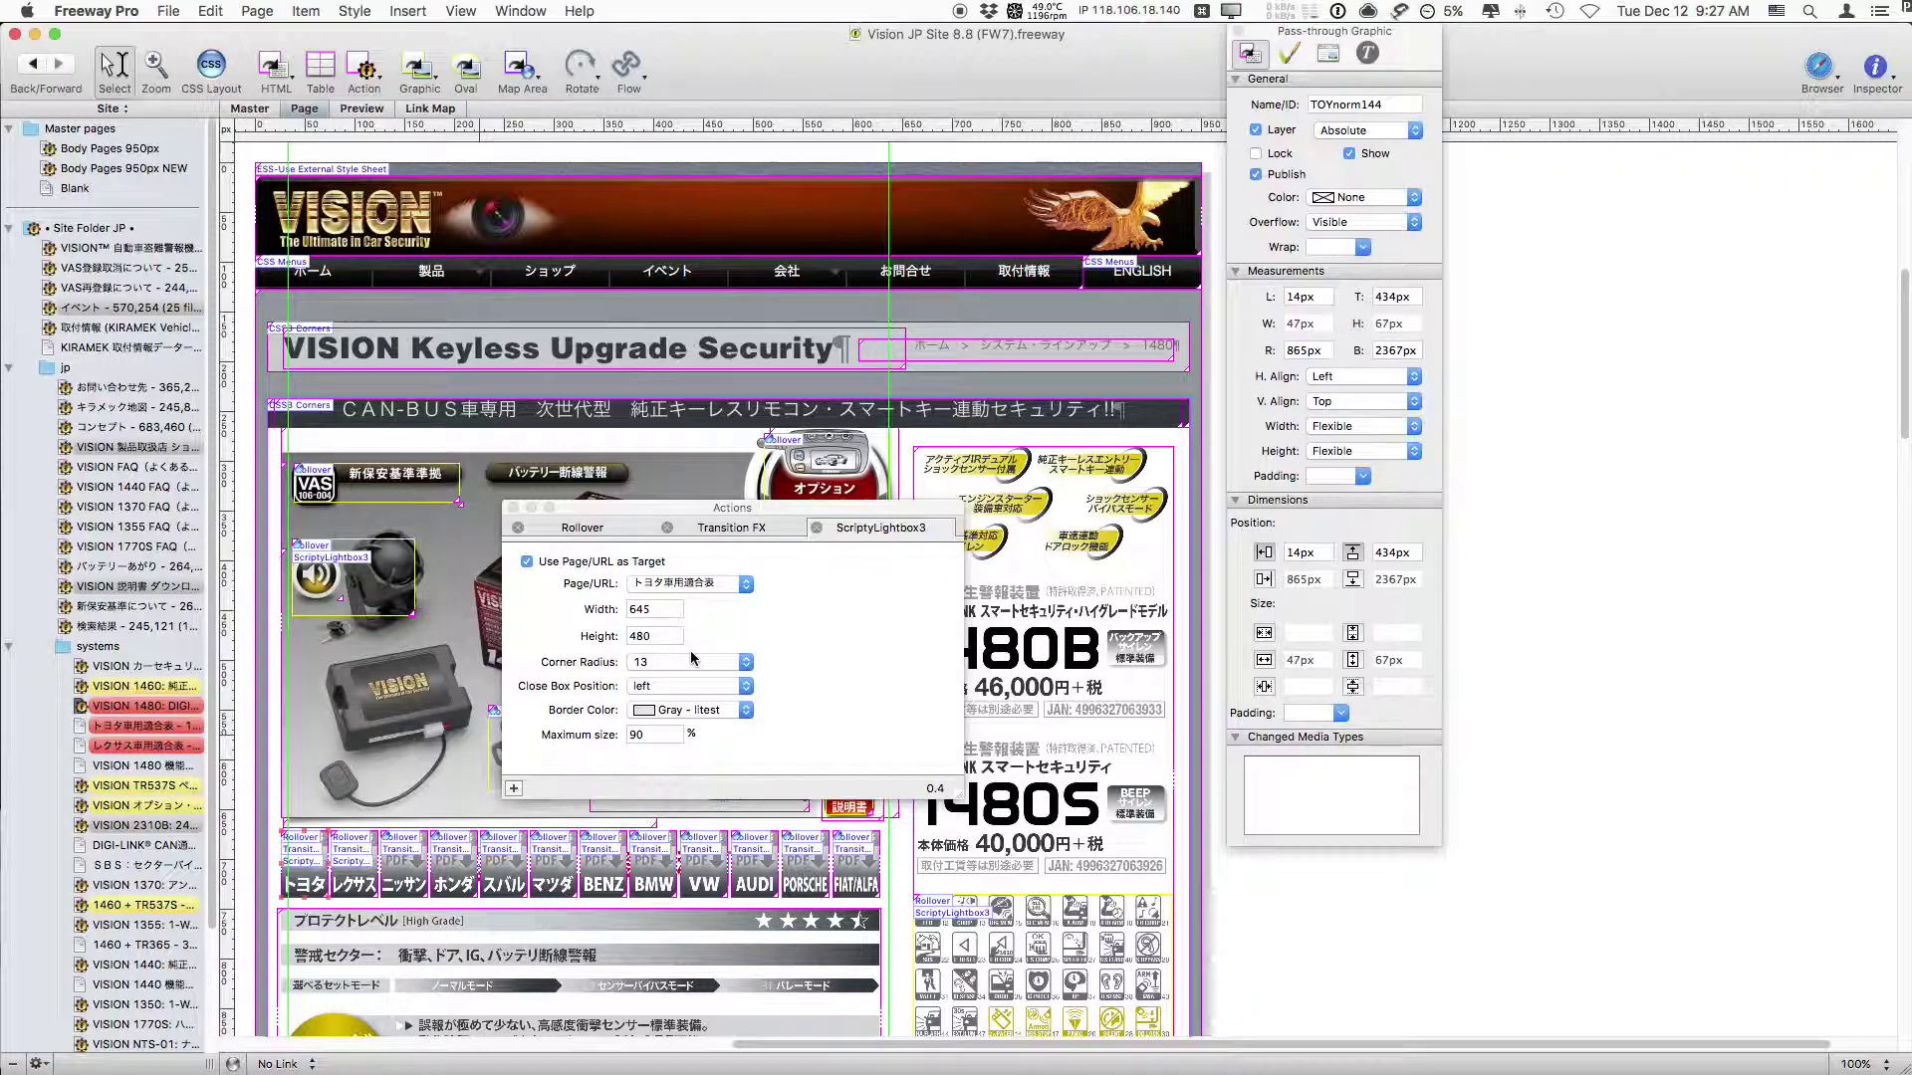
Switch to Safari and test the Toyota compatibility chart popup on the VISION 1480 page.
{"action": "key", "text": "super+Tab"}
{"action": "key", "text": "super+Tab"}
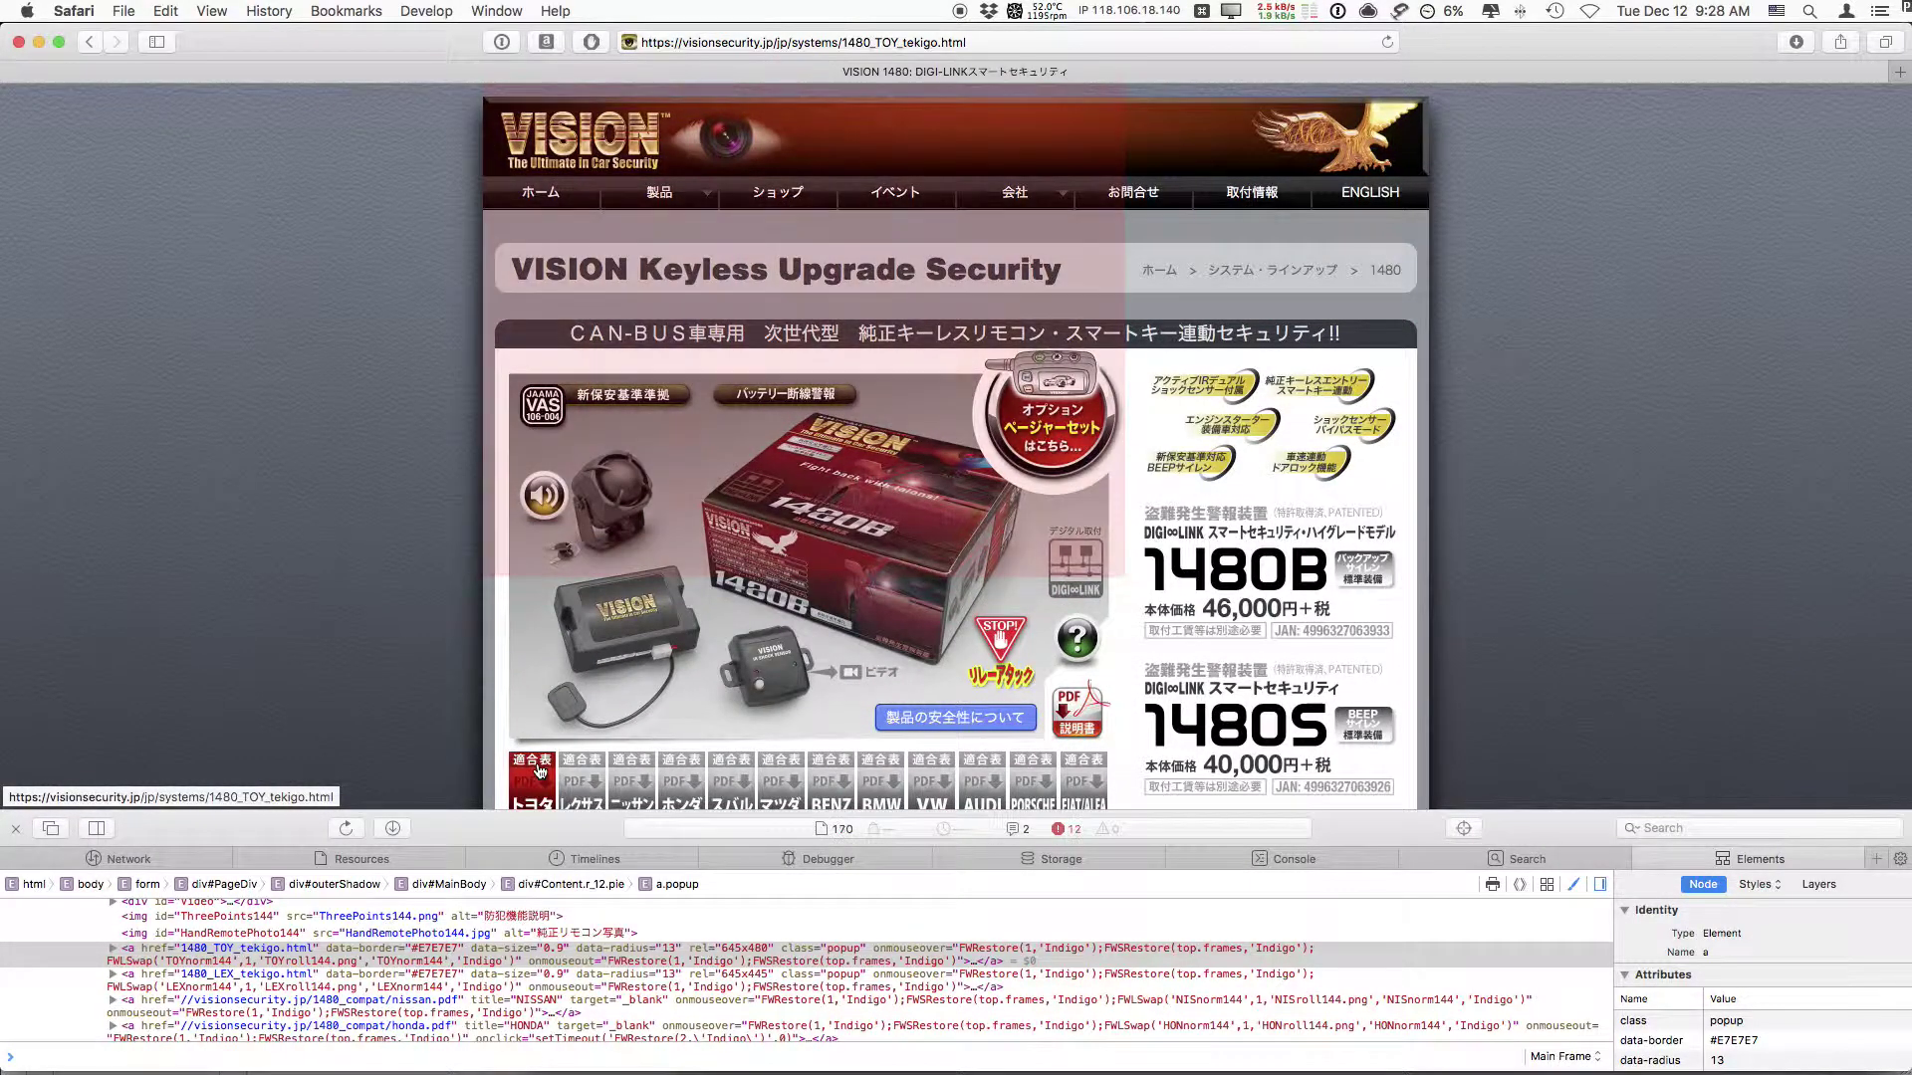
{"action": "mouse_move", "coordinate": [655, 177]}
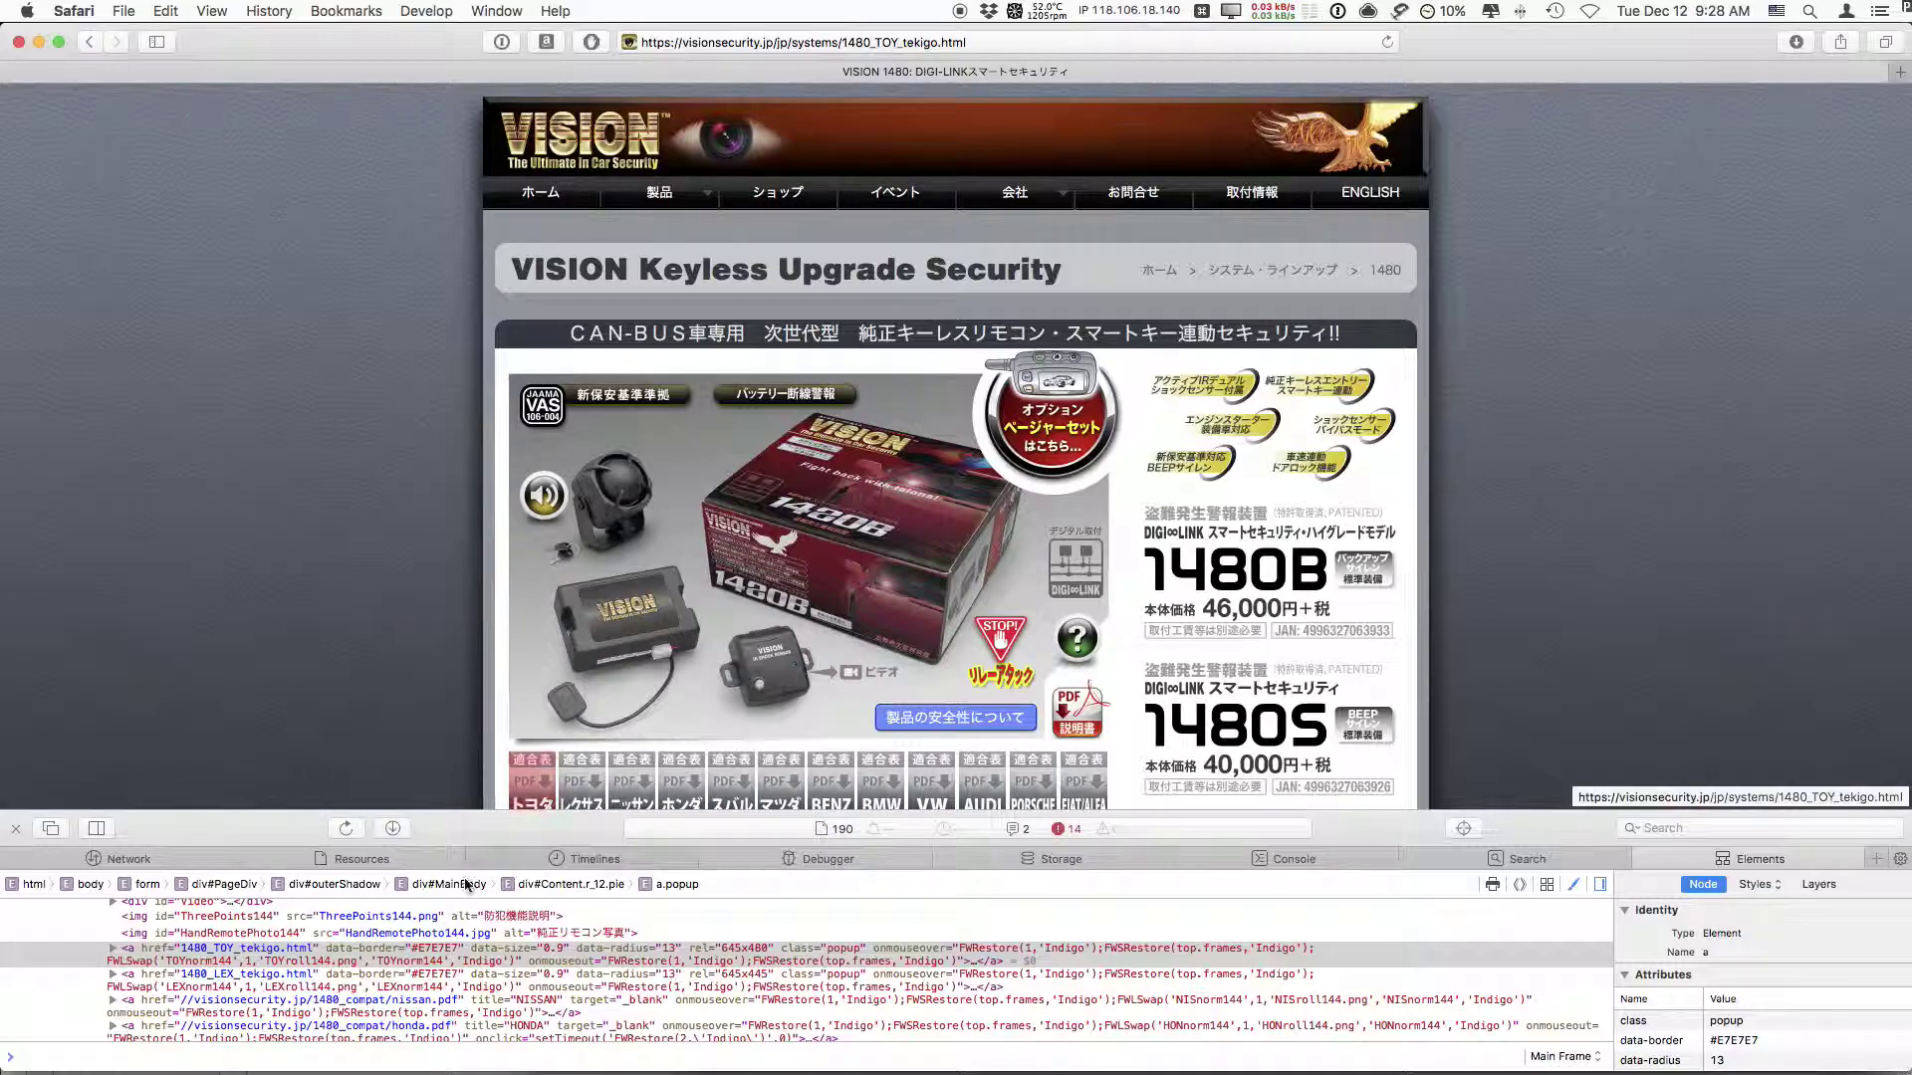
{"action": "scroll", "coordinate": [388, 675], "scroll_direction": "down", "scroll_amount": 2}
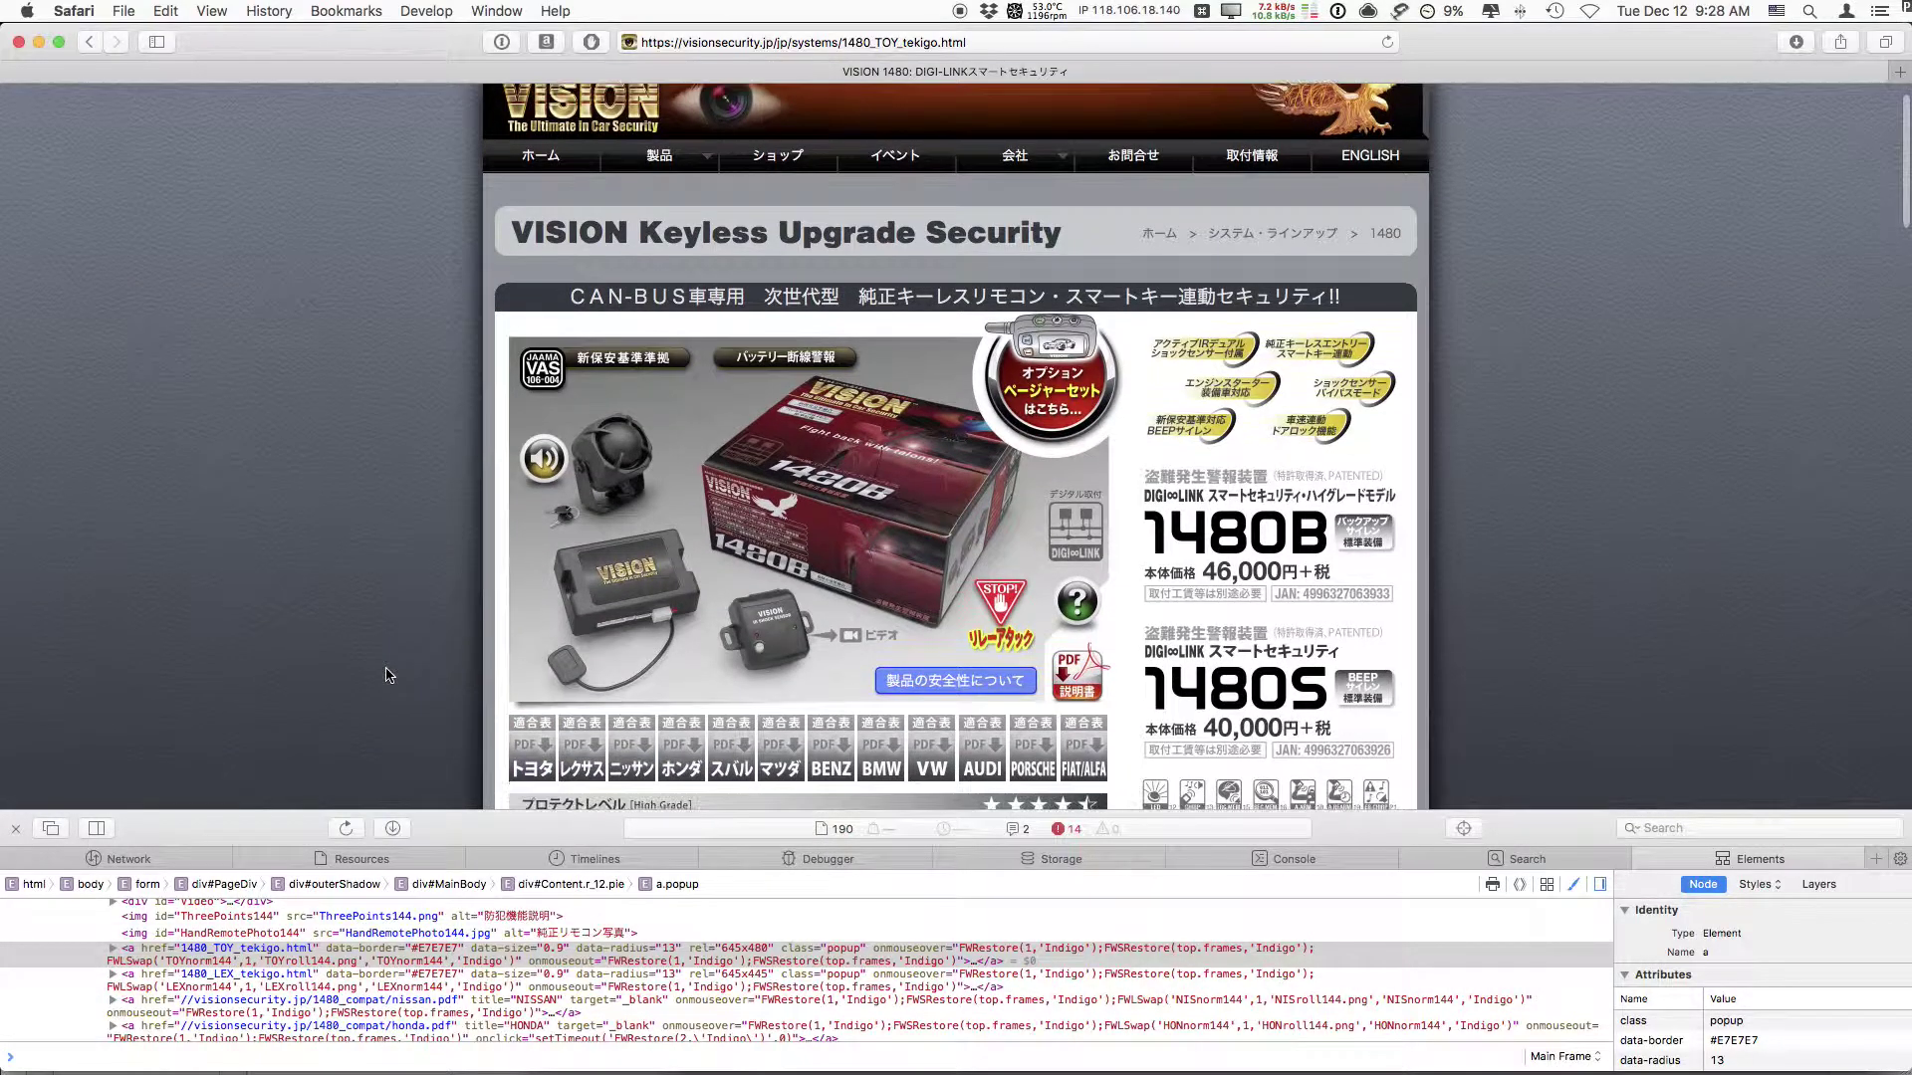
{"action": "left_click", "coordinate": [533, 749]}
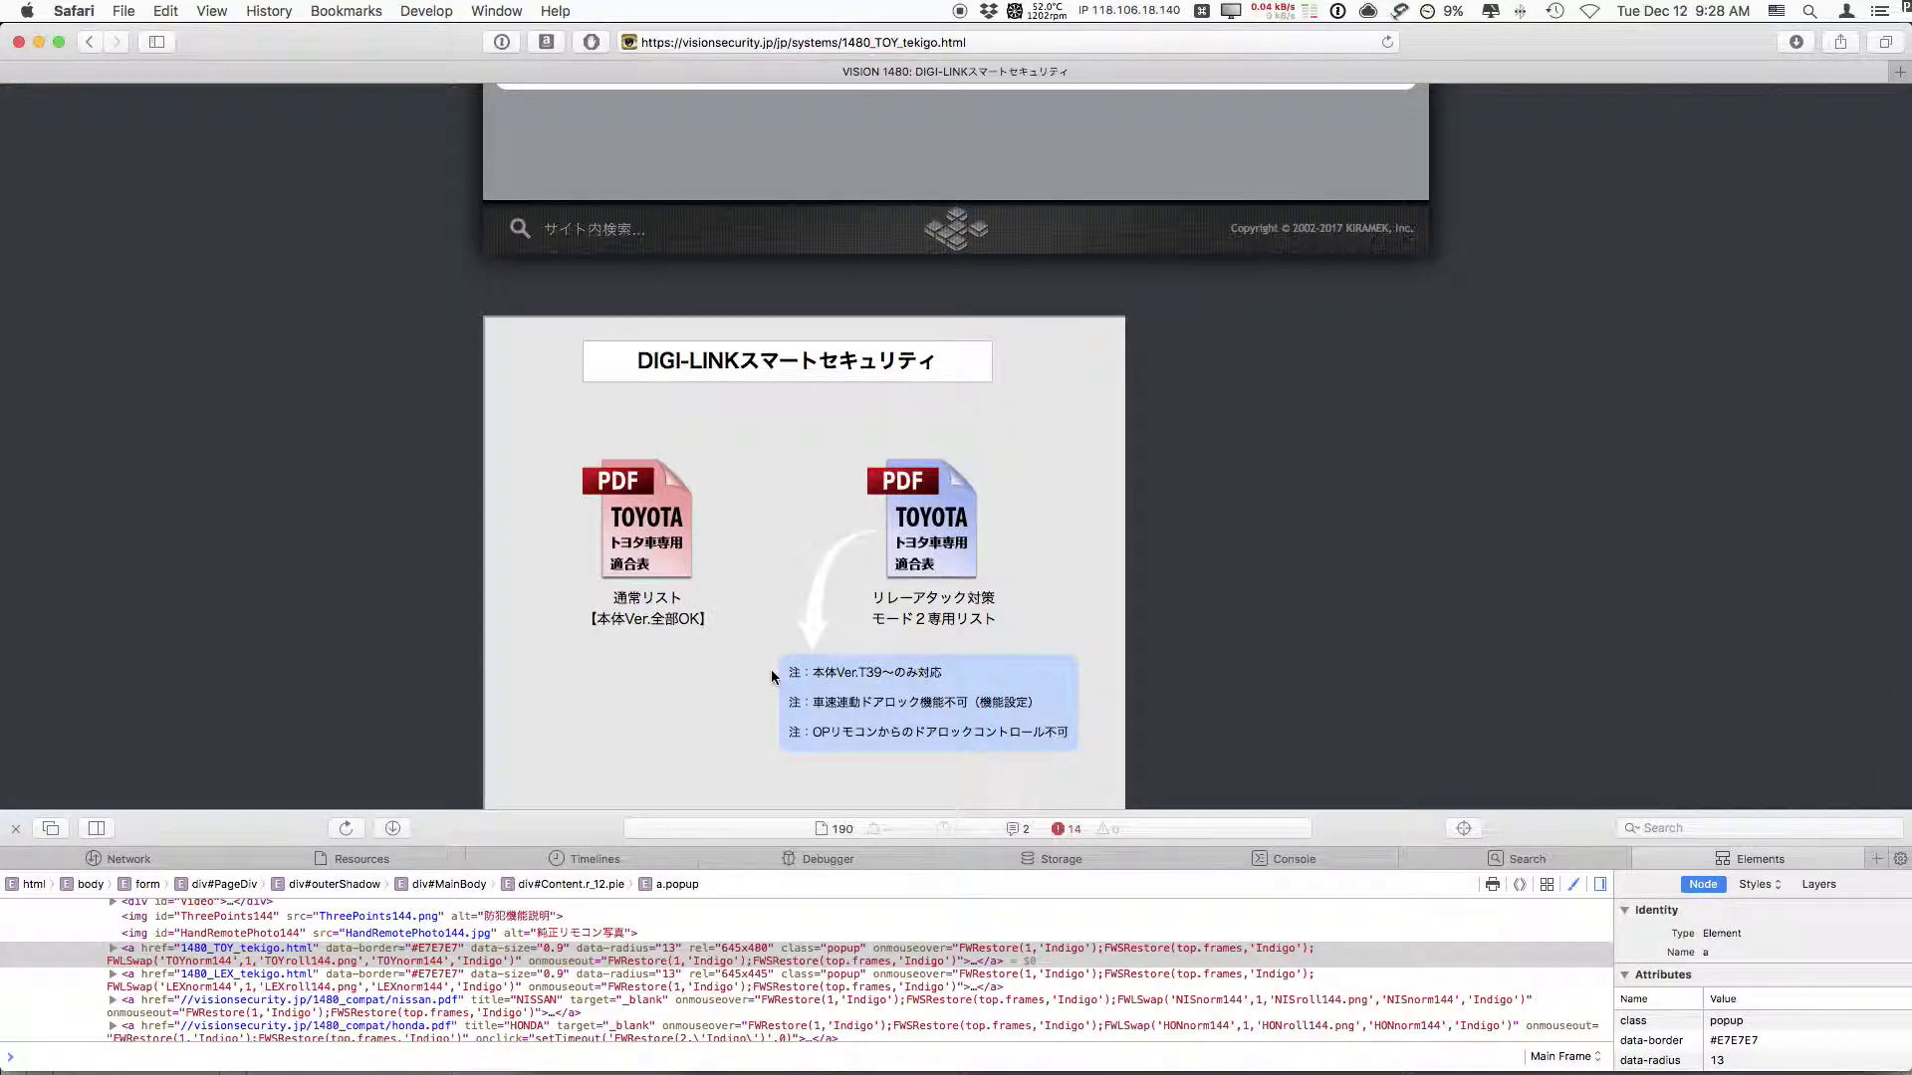
Switch to Firefox and test the Toyota compatibility chart popup by opening and closing it several times.
{"action": "key", "text": "super+Tab"}
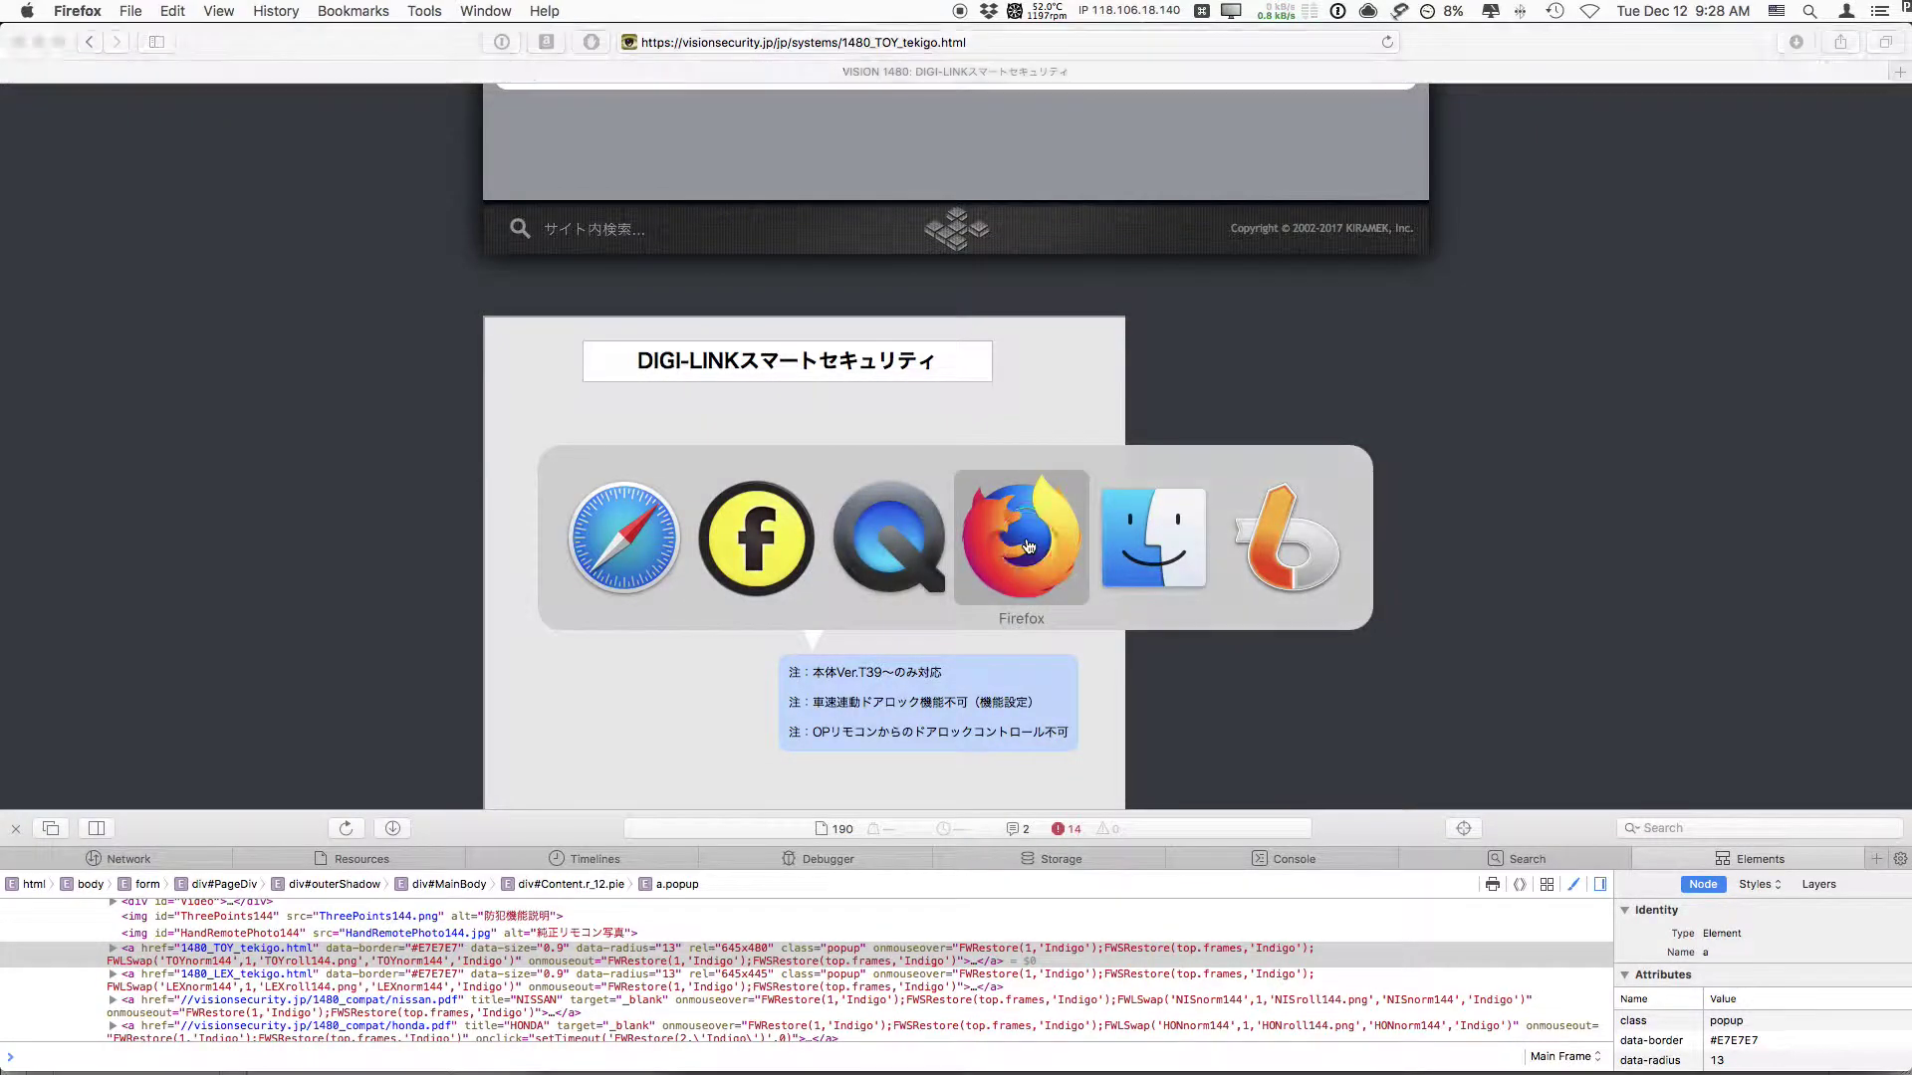
{"action": "left_click", "coordinate": [1021, 548]}
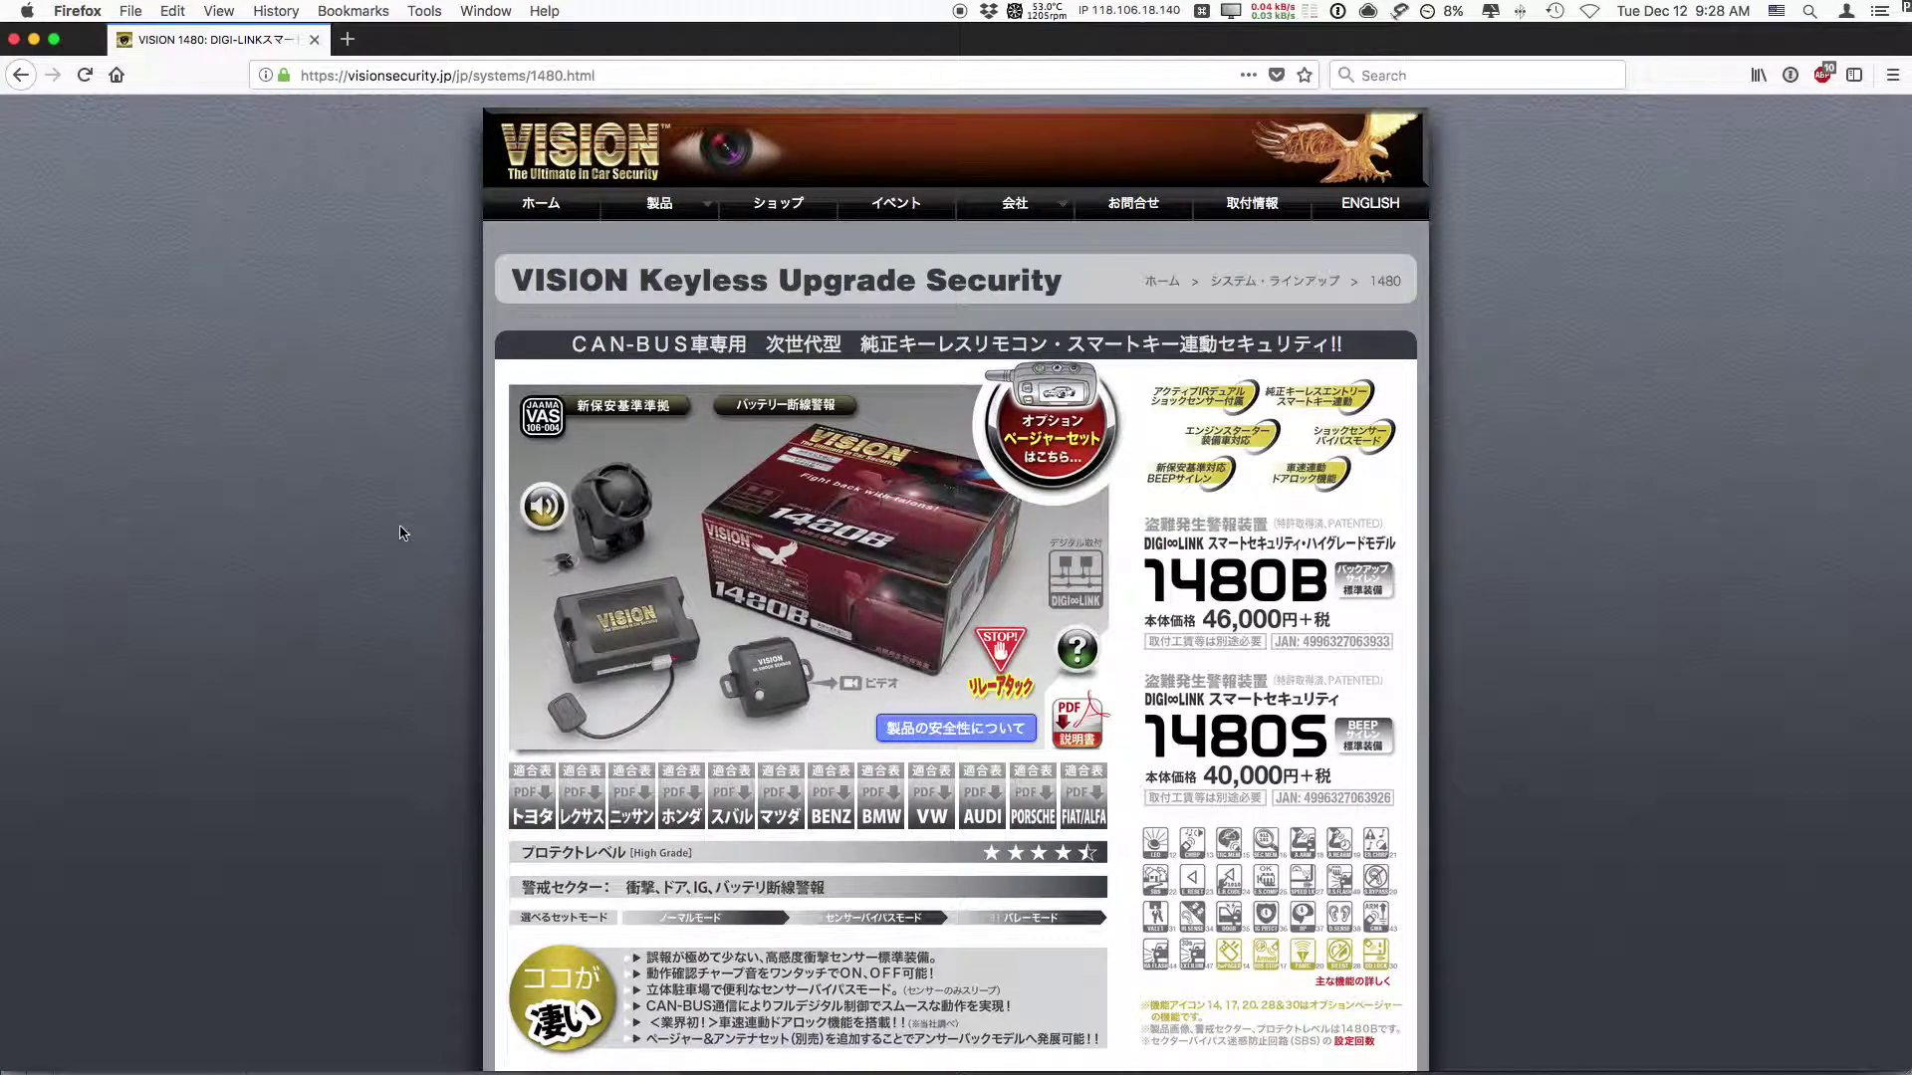
{"action": "left_click", "coordinate": [531, 793]}
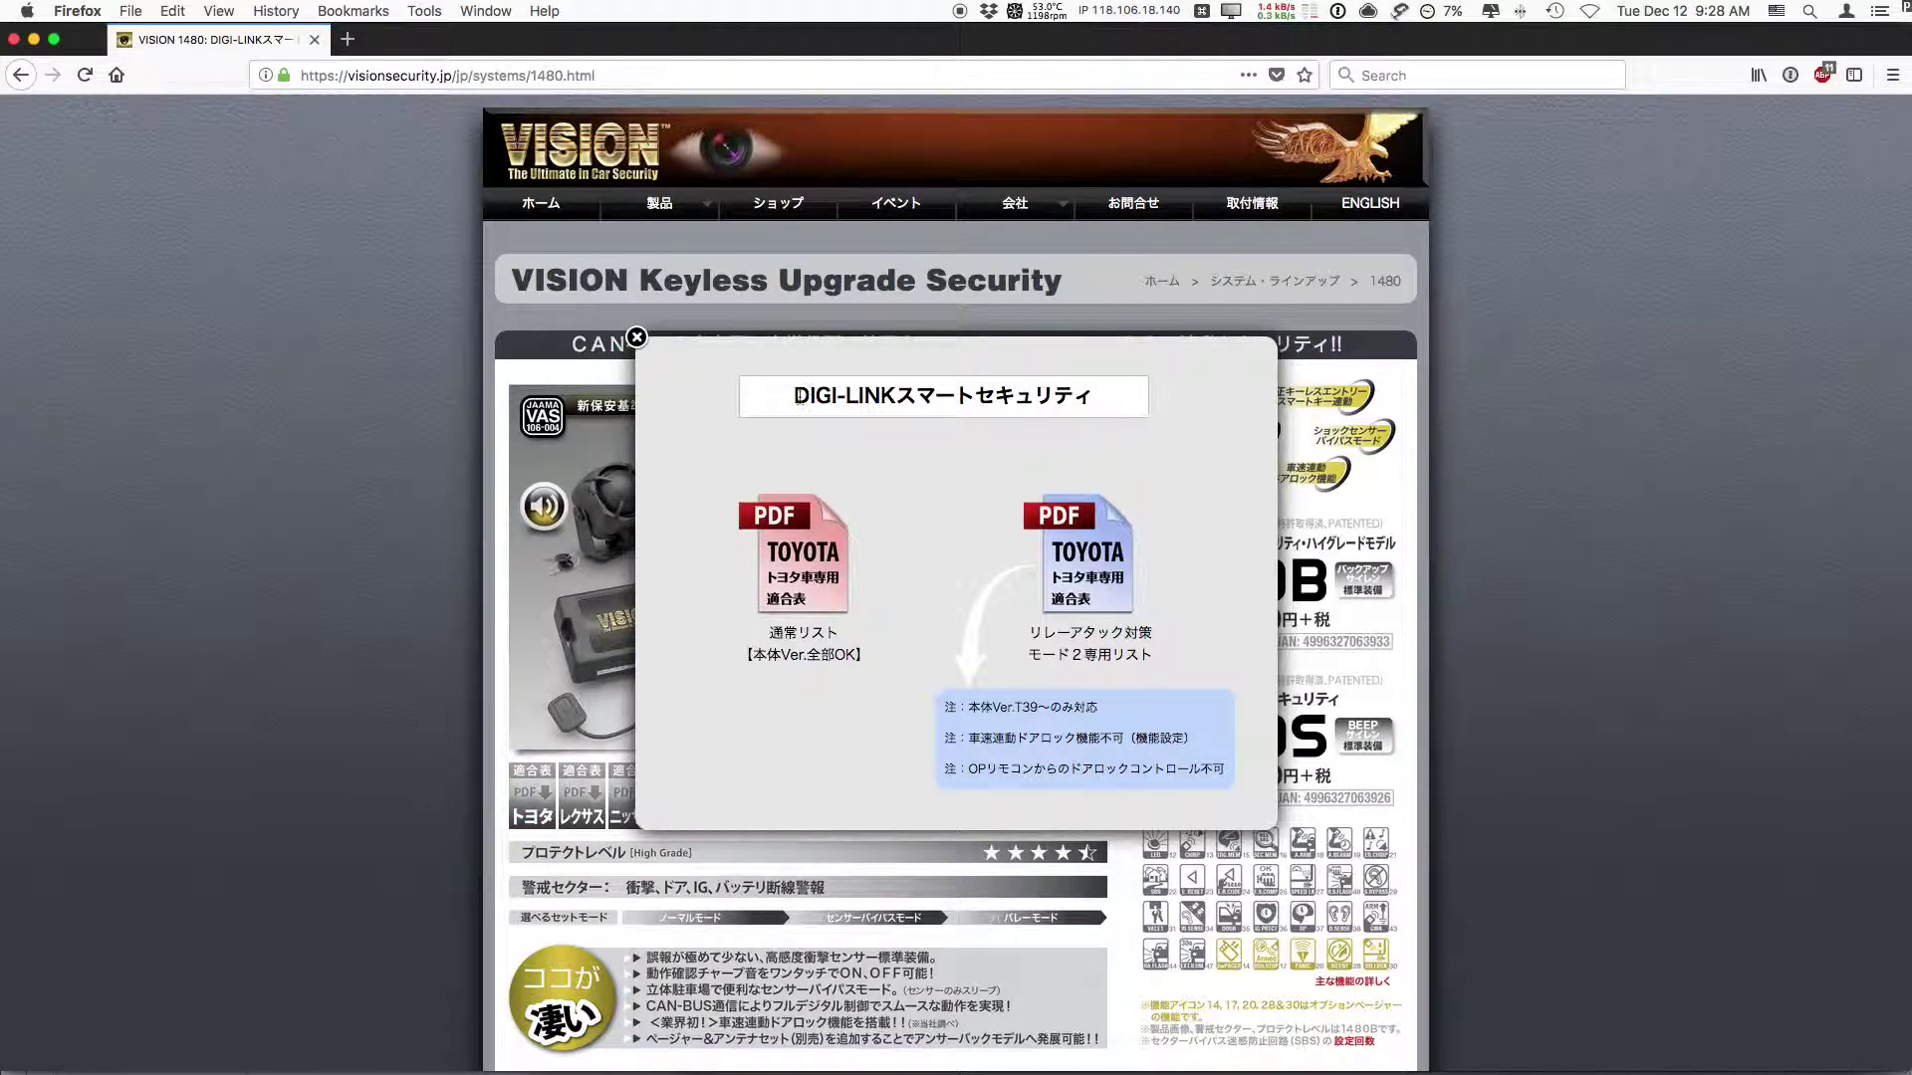
{"action": "left_click", "coordinate": [636, 337]}
{"action": "left_click", "coordinate": [528, 818]}
{"action": "left_click", "coordinate": [636, 338]}
{"action": "left_click", "coordinate": [534, 793]}
{"action": "left_click", "coordinate": [636, 338]}
{"action": "left_click", "coordinate": [533, 801]}
{"action": "left_click", "coordinate": [638, 339]}
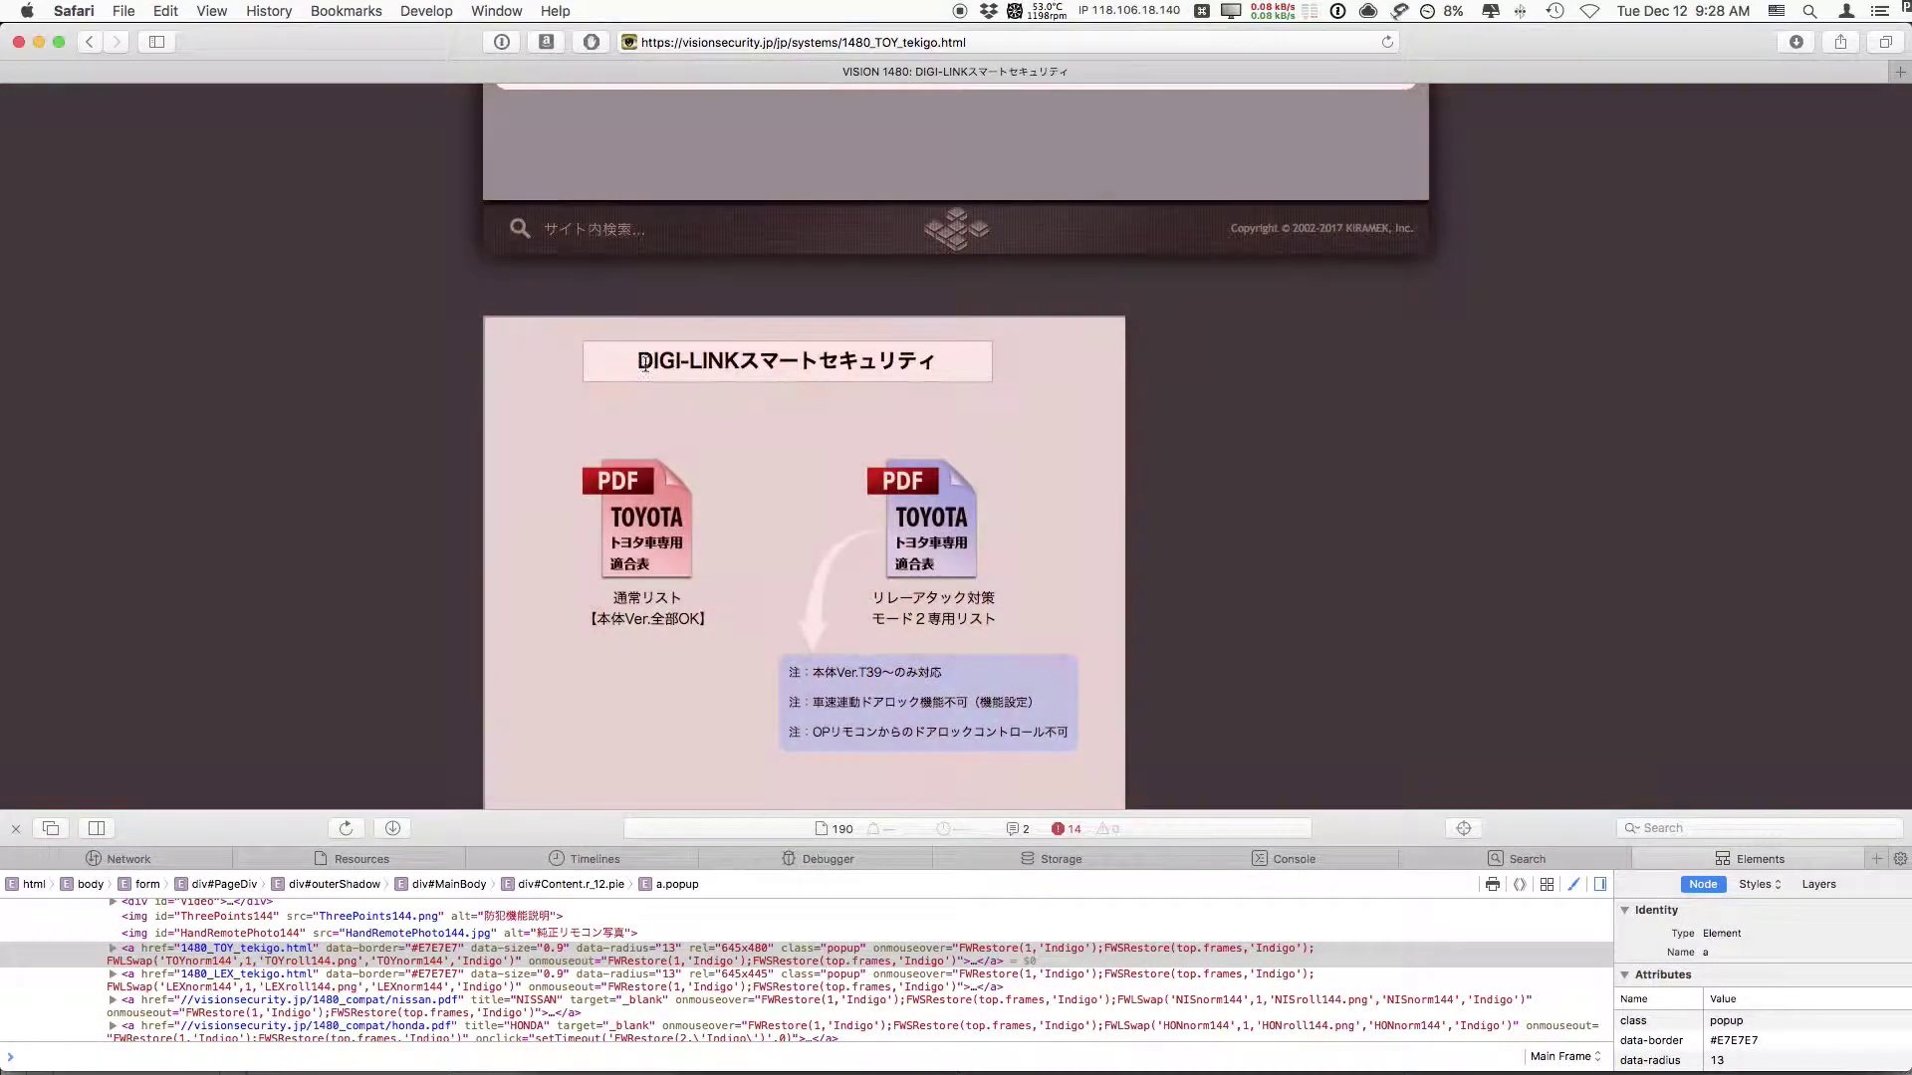
In Safari, go back to the System Lineup and load a fresh copy of the 1480S/B product page.
{"action": "left_click", "coordinate": [648, 368]}
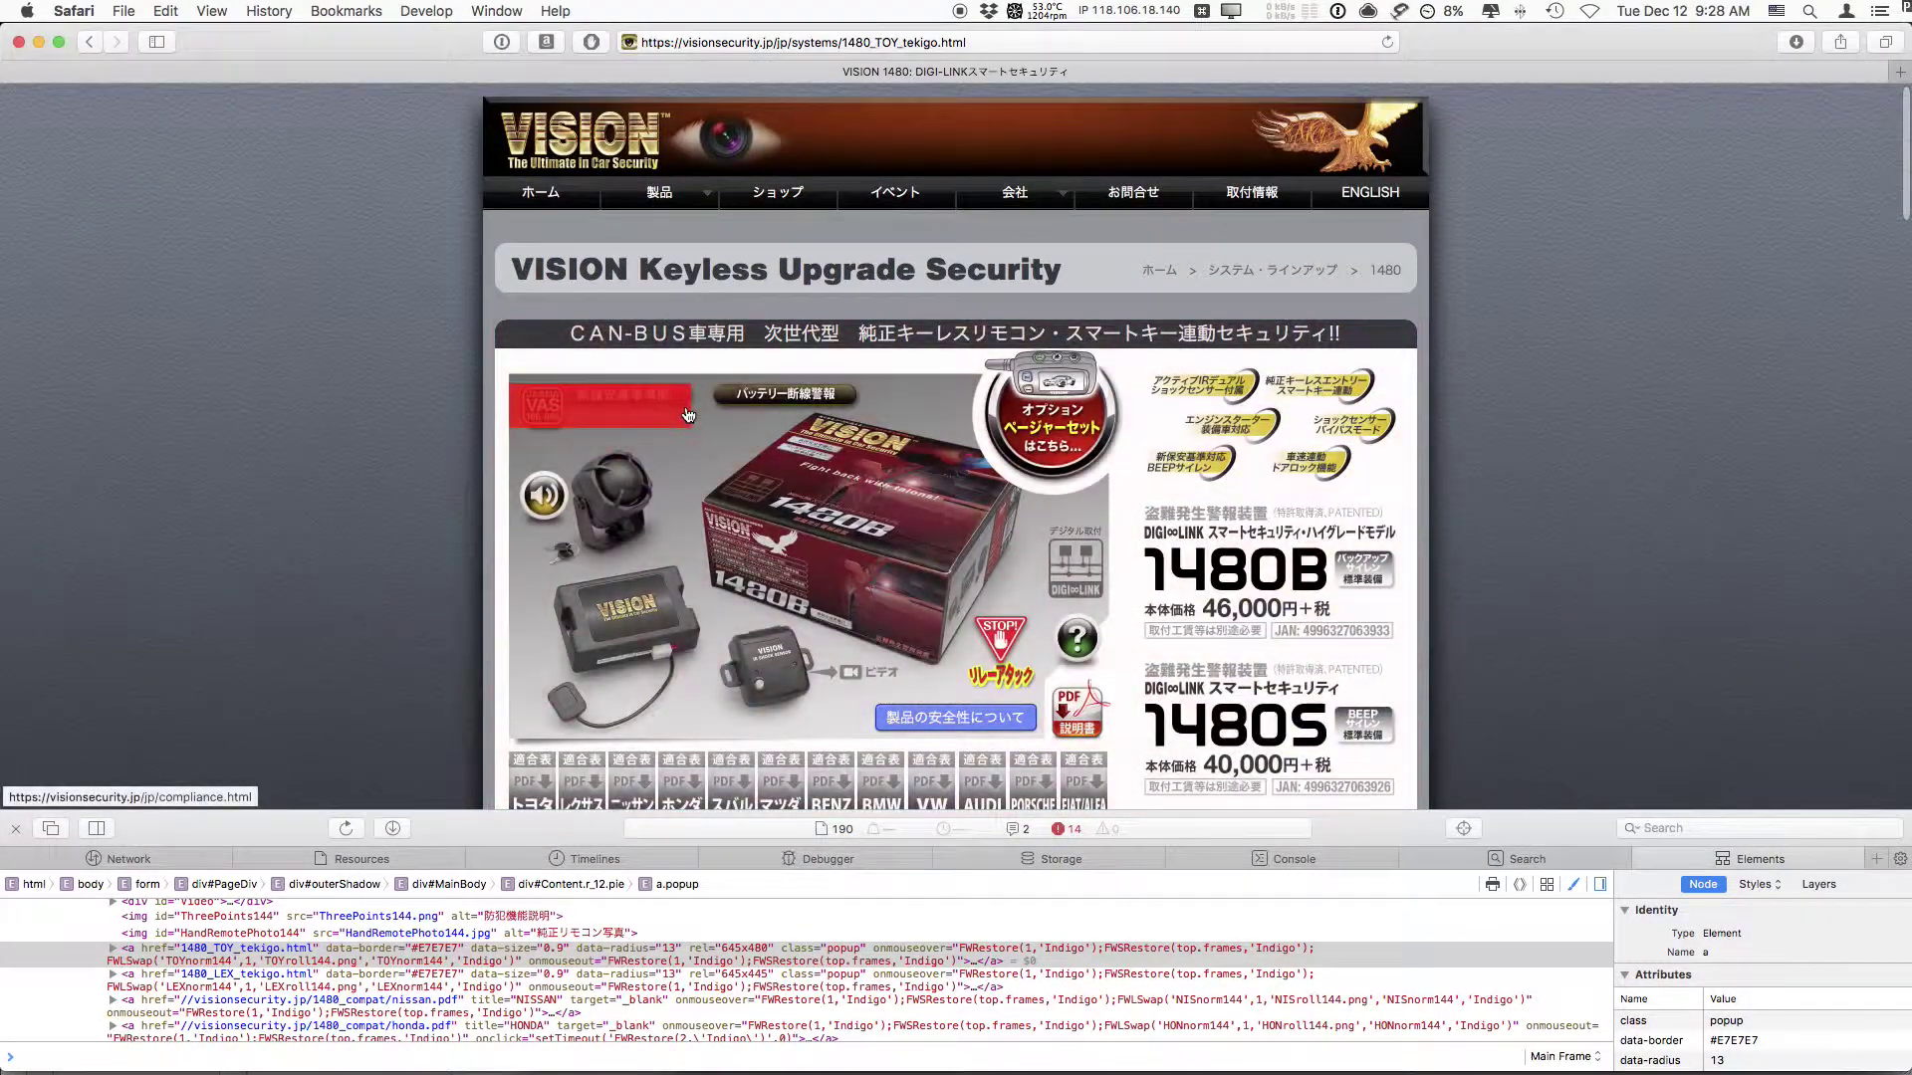
{"action": "left_click", "coordinate": [1387, 43]}
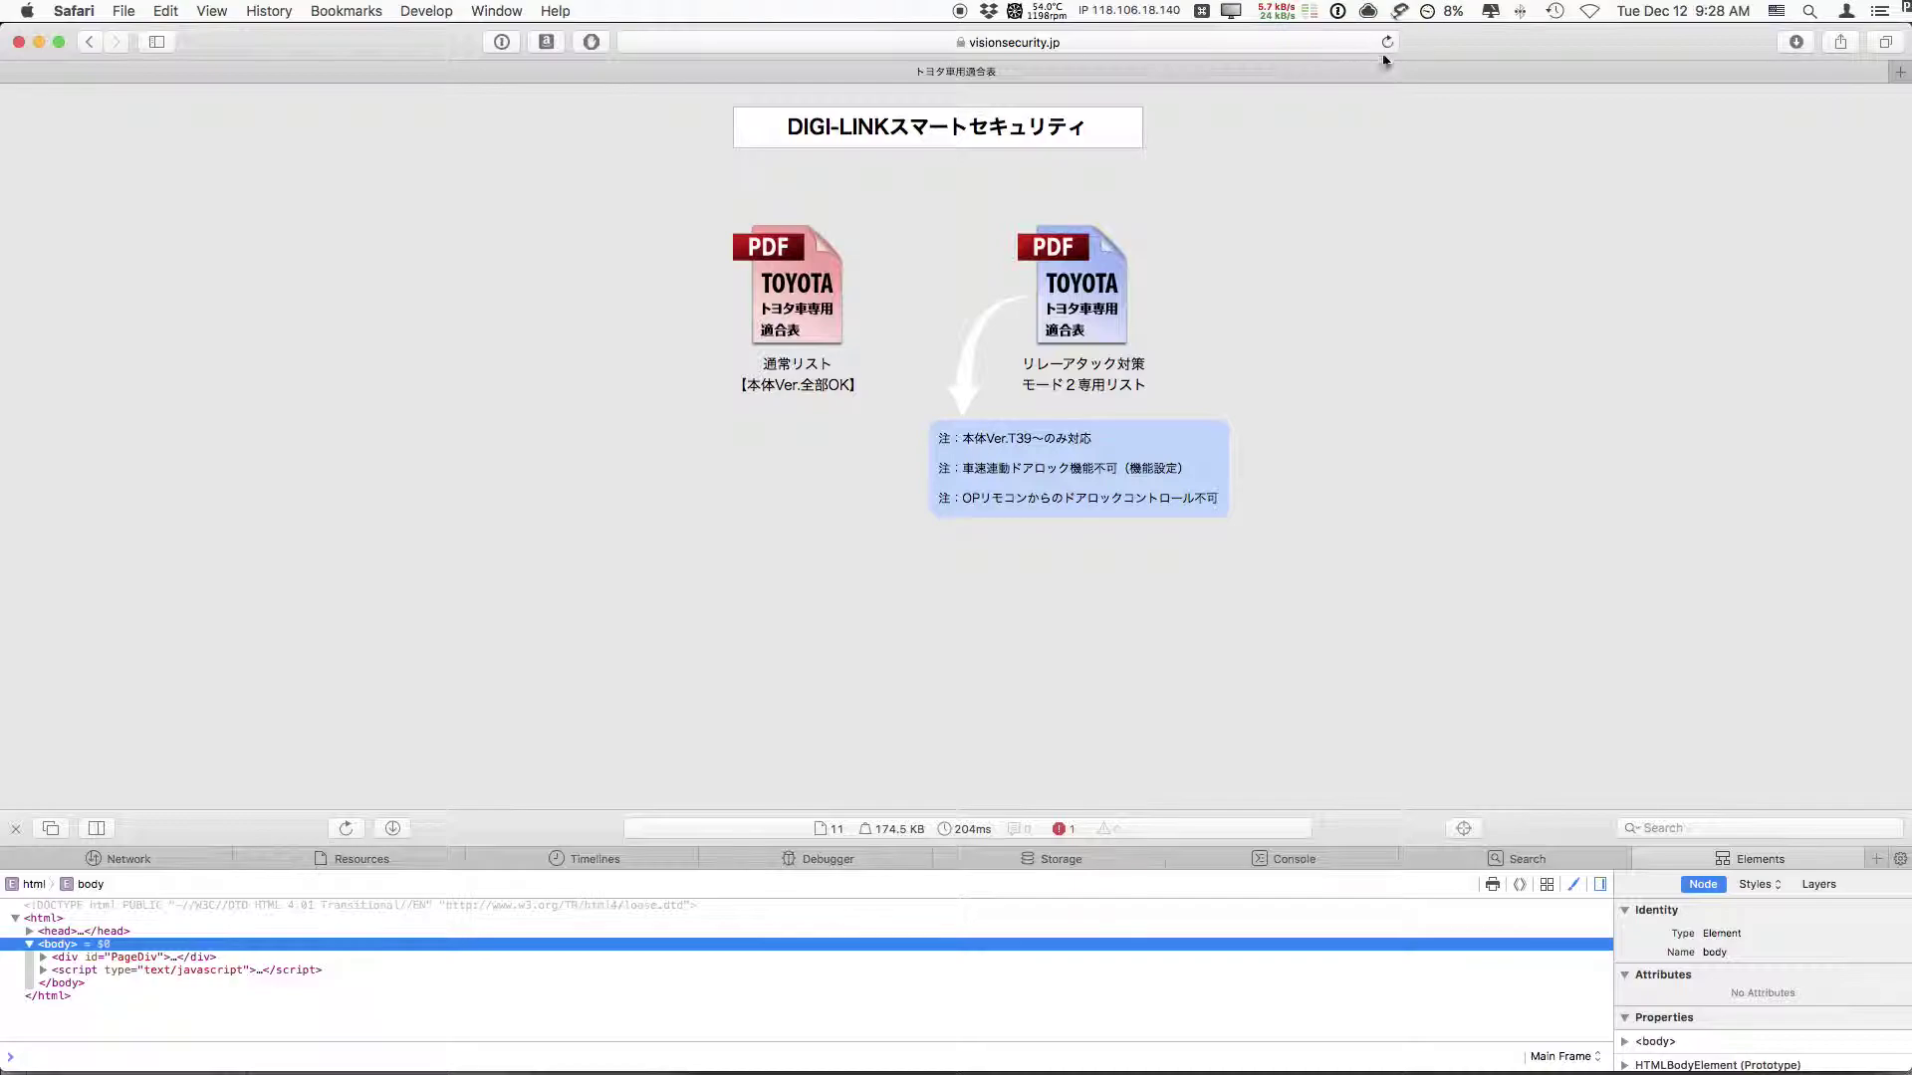
{"action": "left_click", "coordinate": [91, 41]}
{"action": "left_click", "coordinate": [91, 41]}
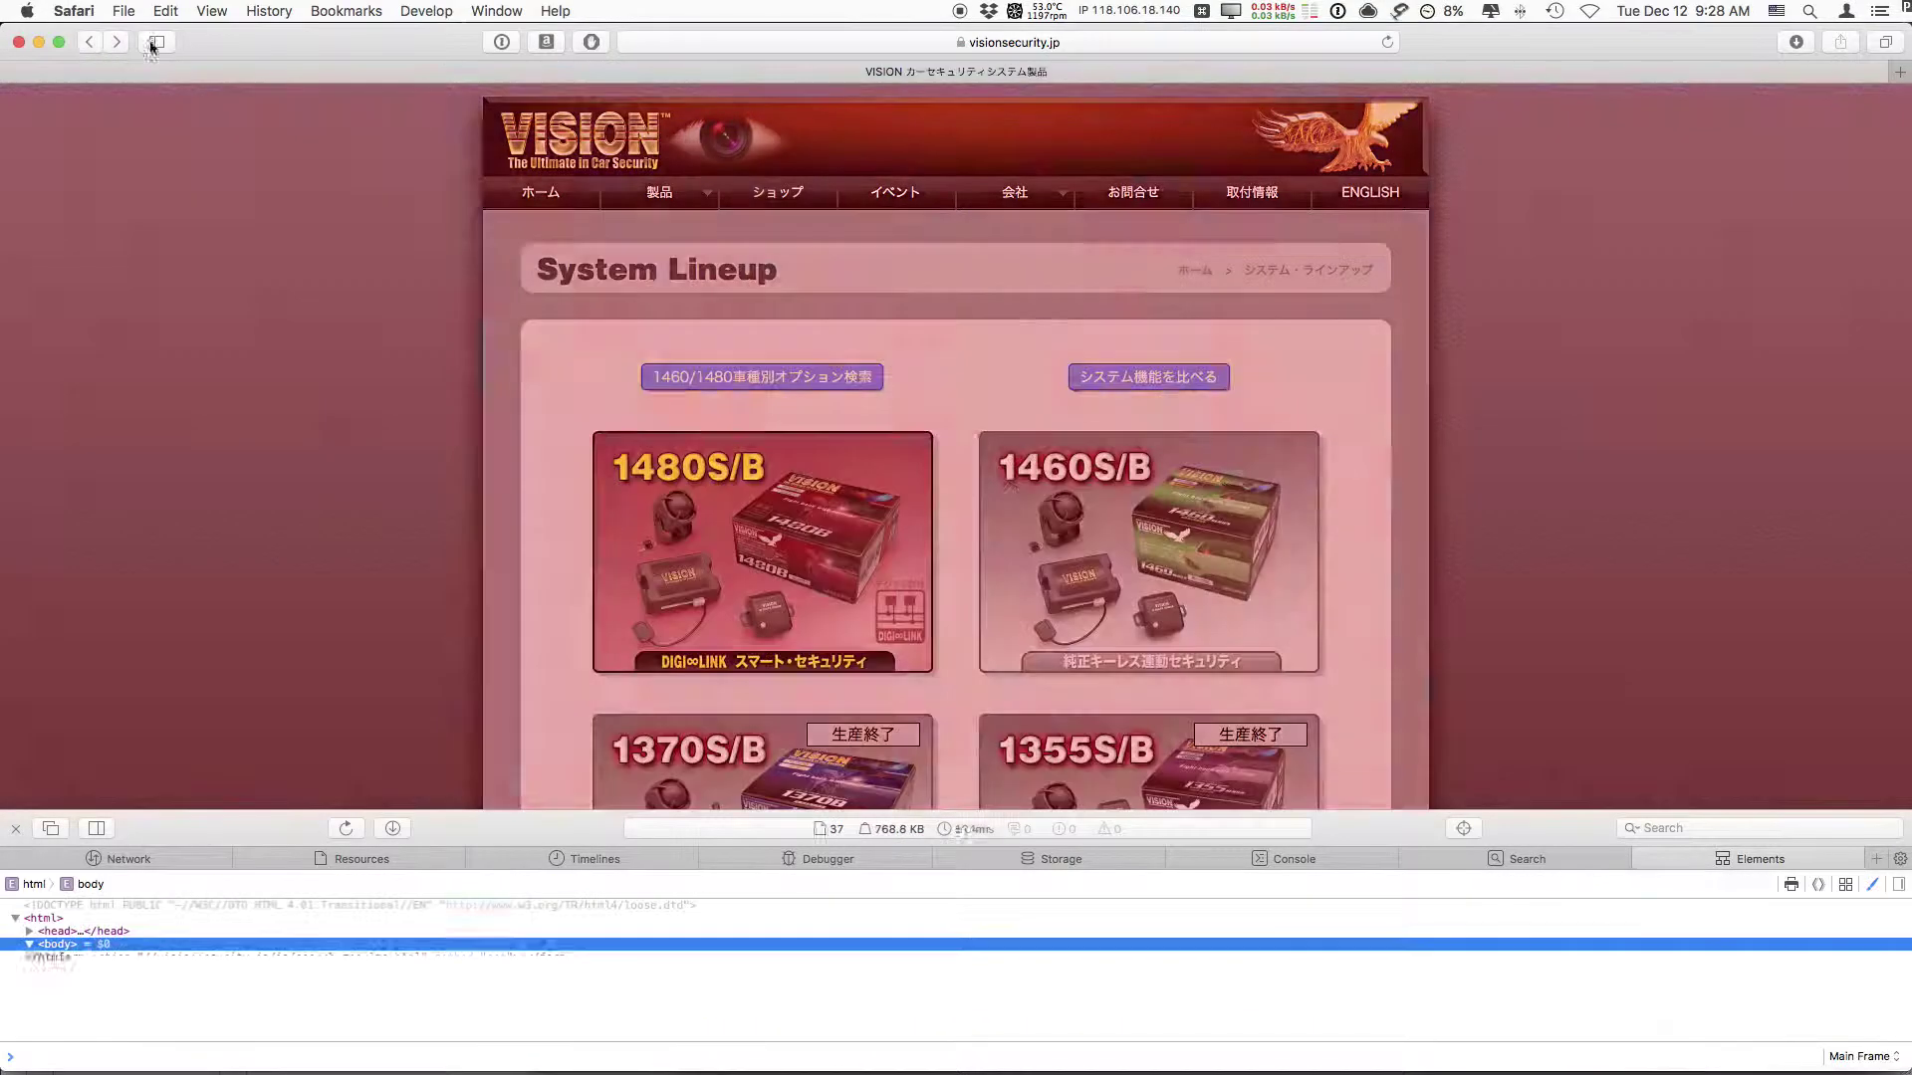
{"action": "left_click", "coordinate": [852, 508]}
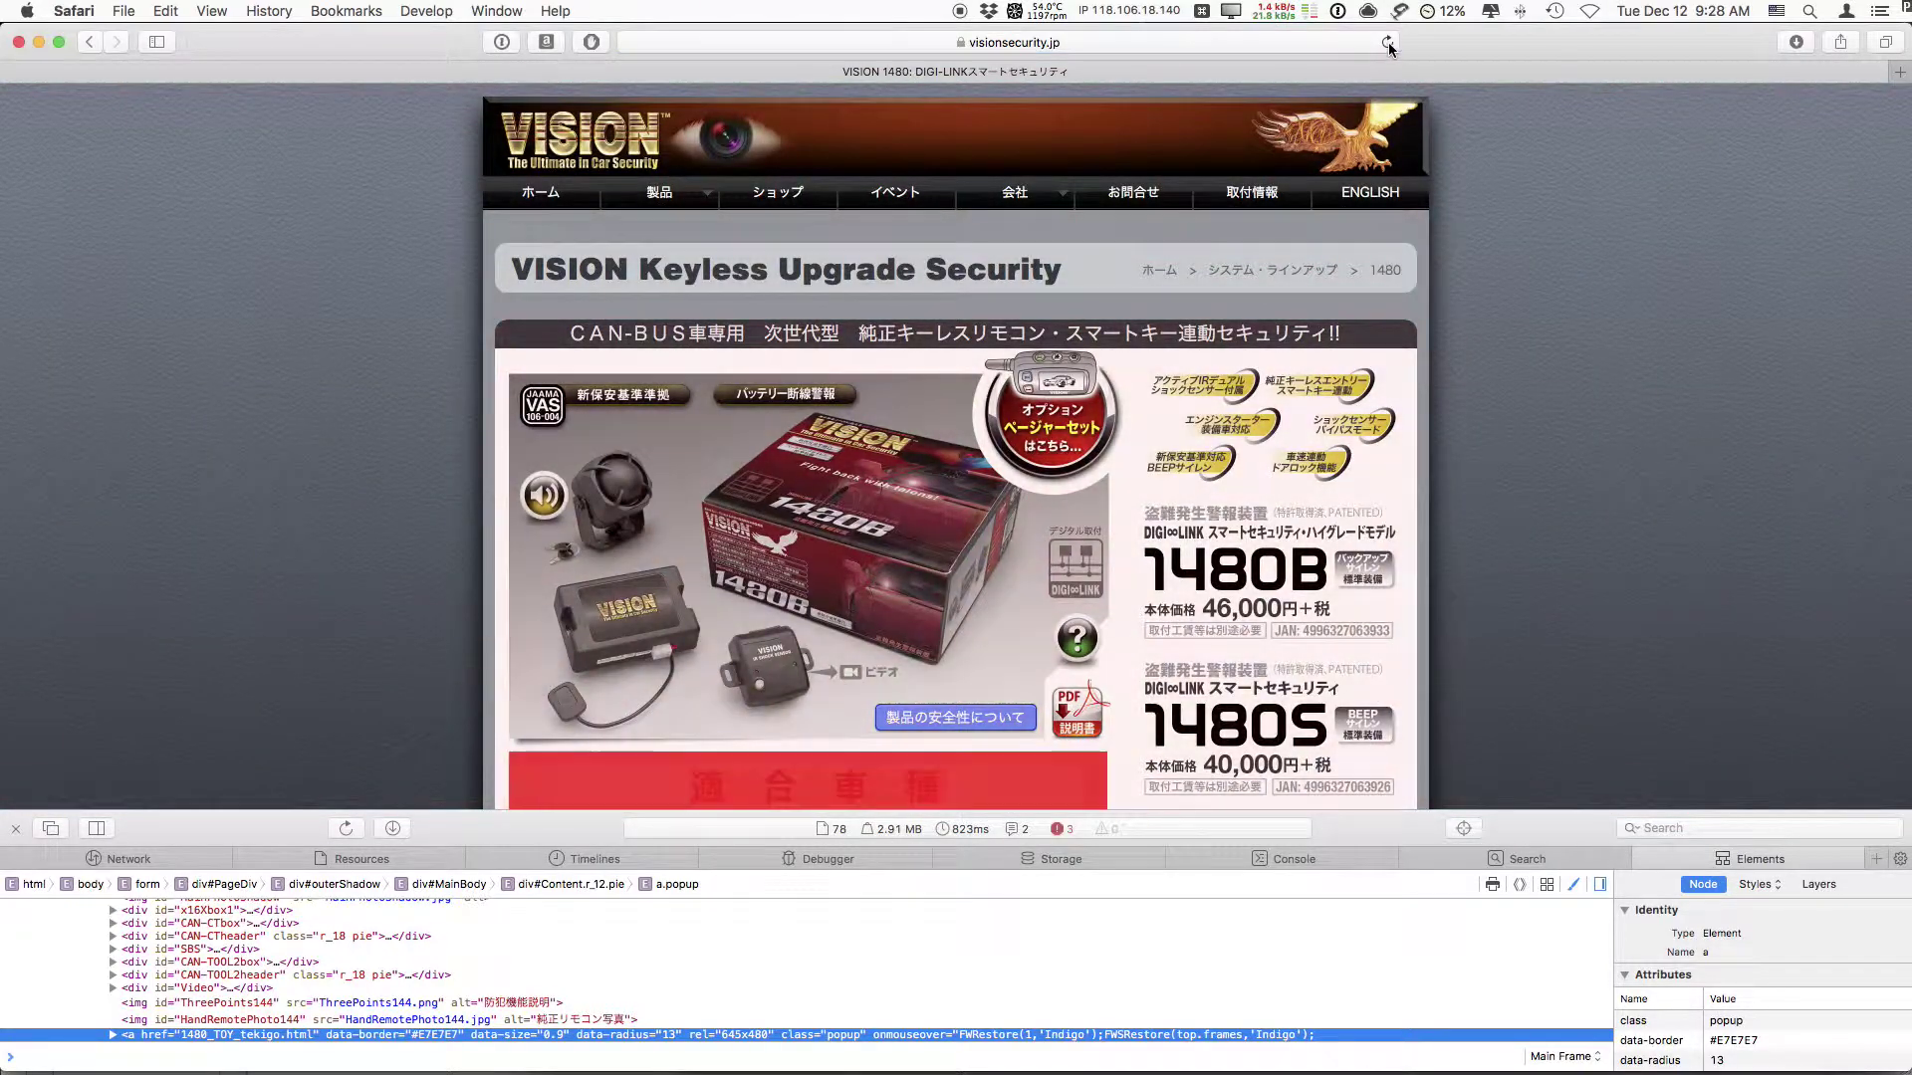
{"action": "left_click", "coordinate": [1388, 42]}
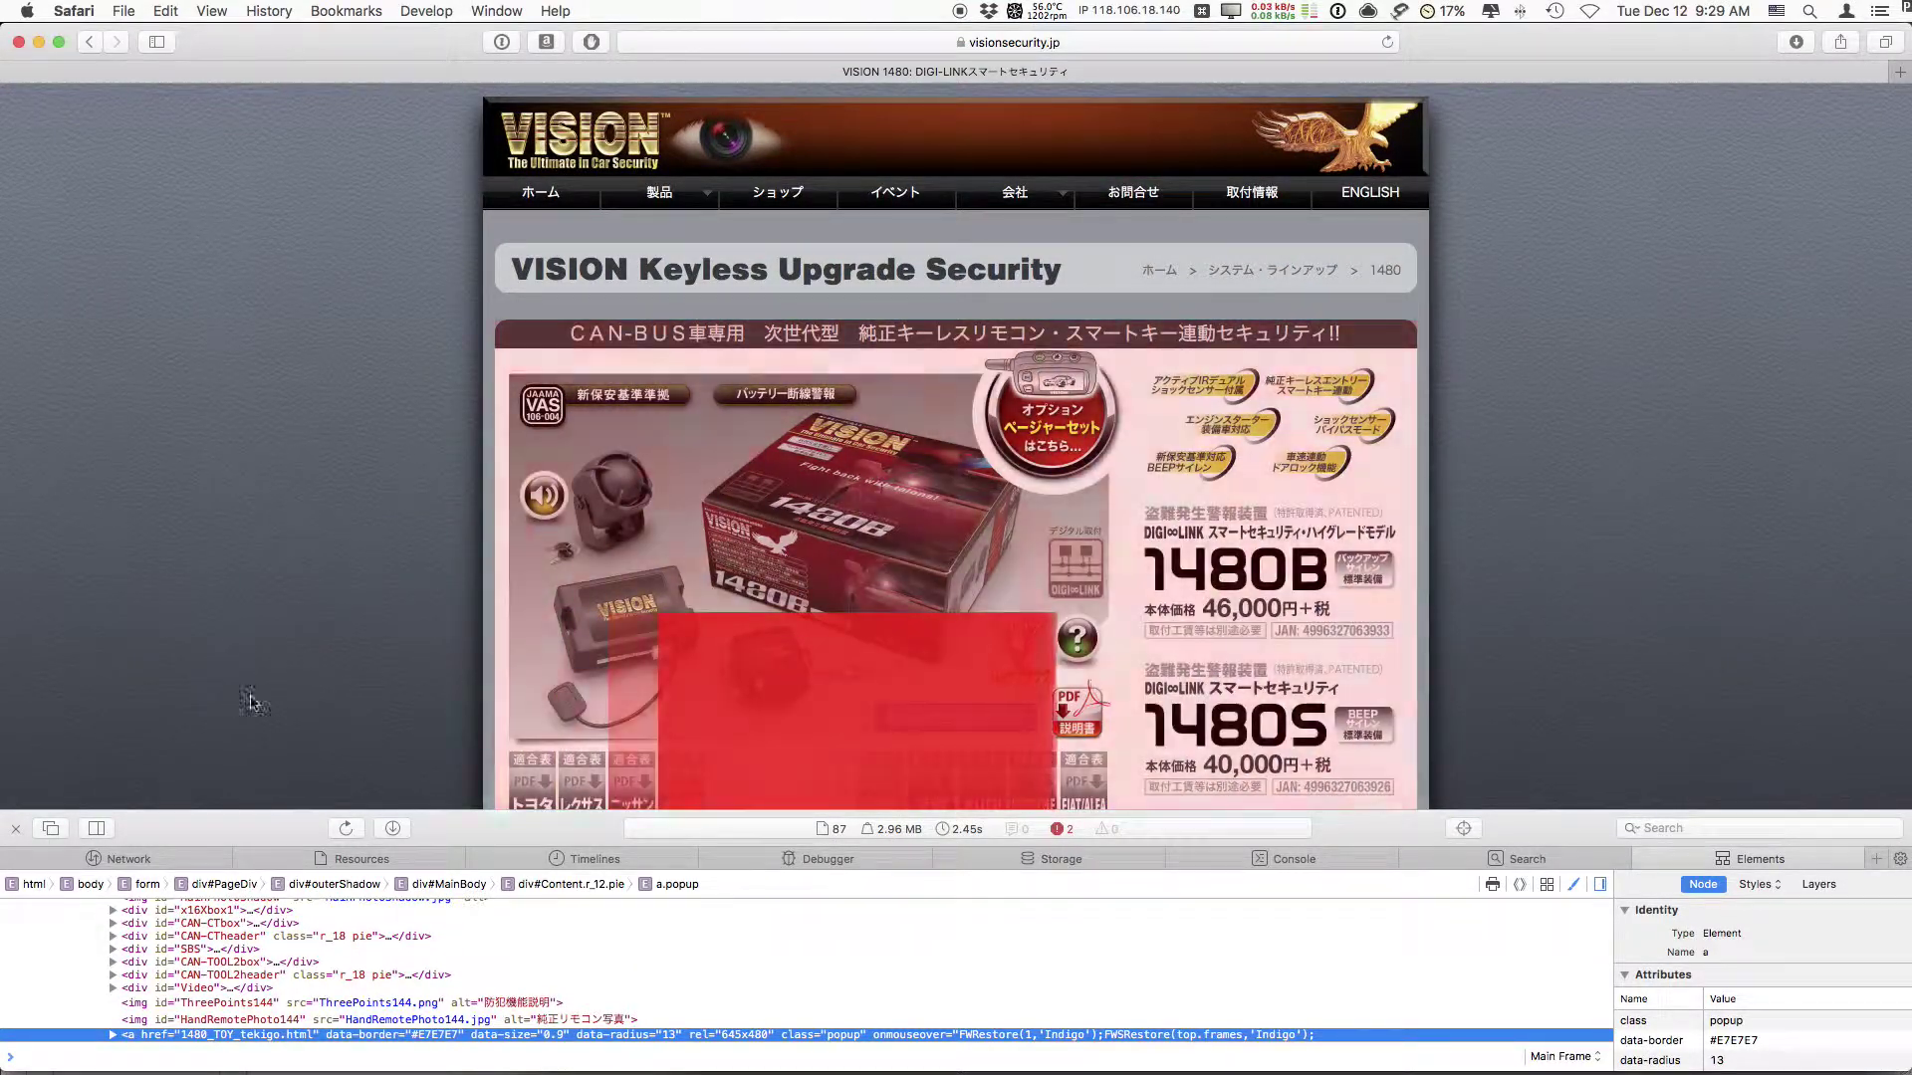
Test the Toyota popup again on the reloaded 1480 page, dismiss it and look over the product area.
{"action": "left_click", "coordinate": [534, 790]}
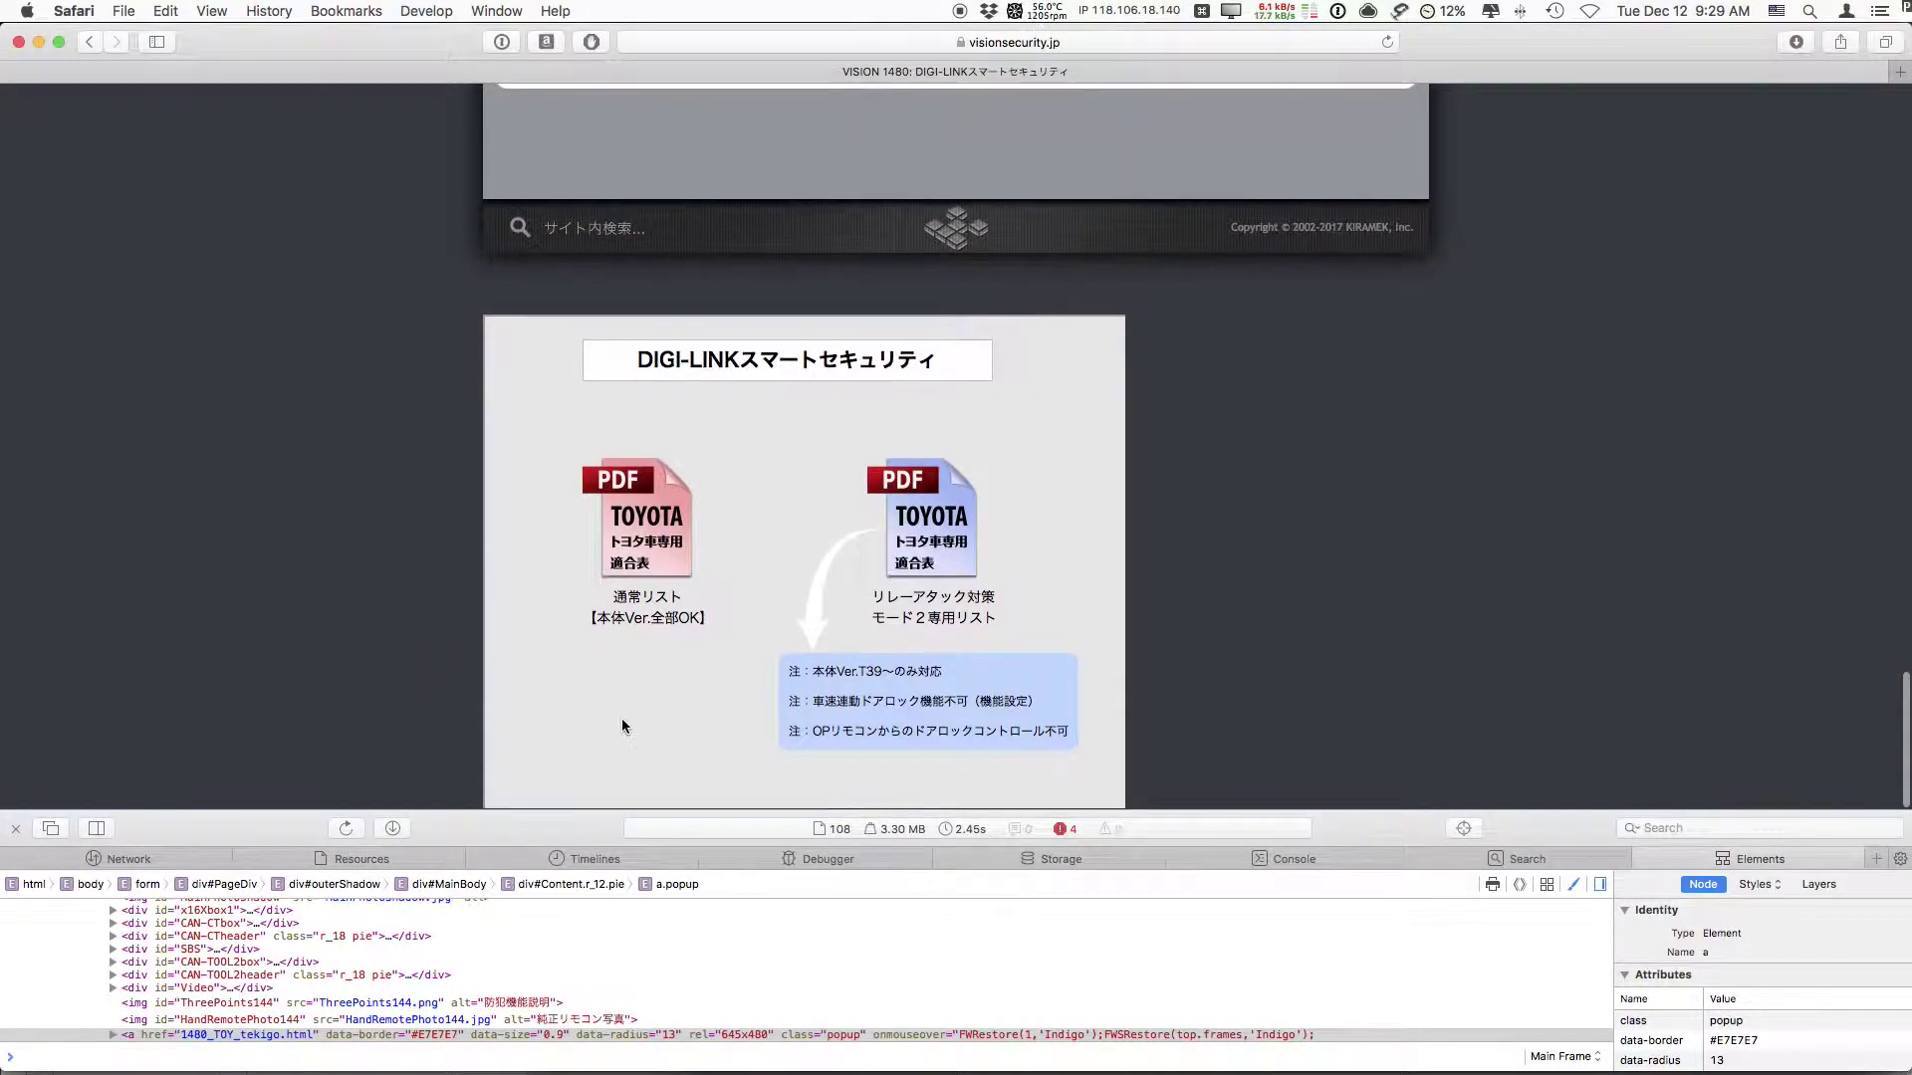
{"action": "left_click", "coordinate": [621, 719]}
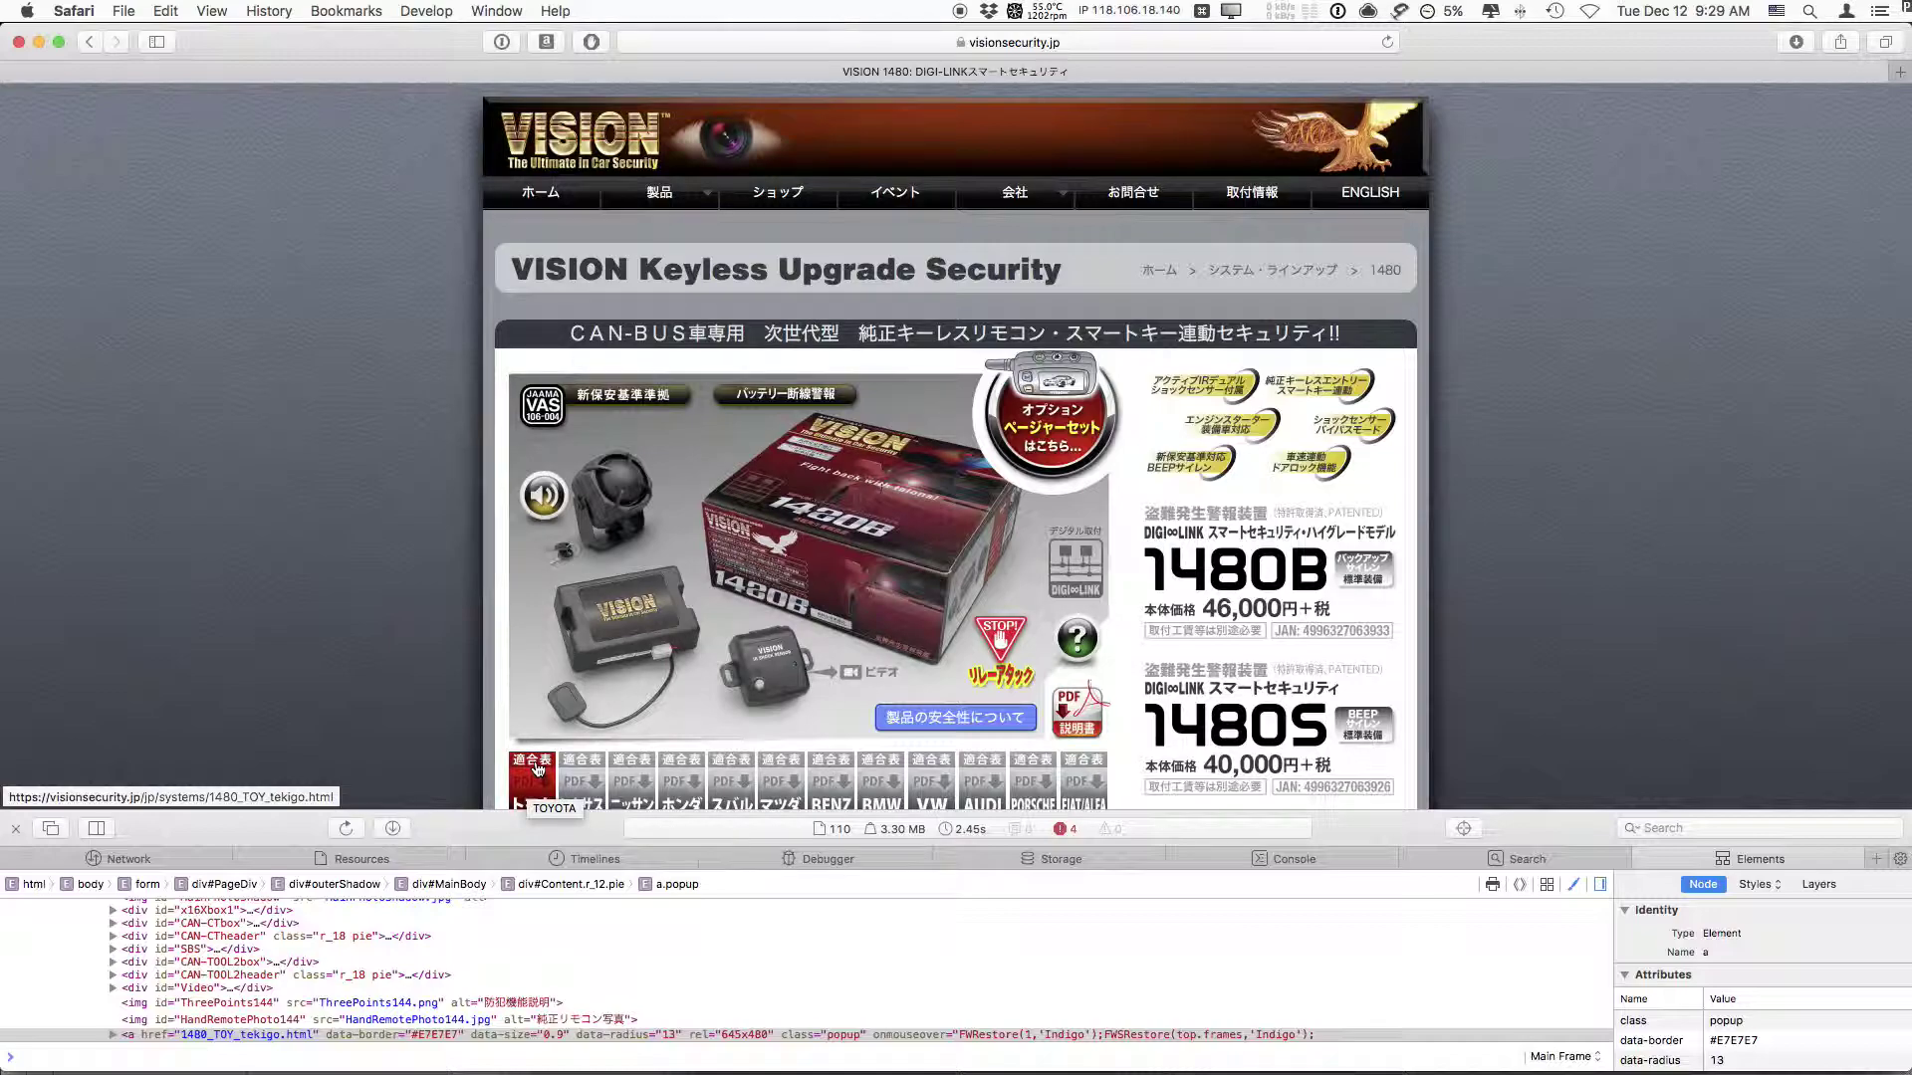
{"action": "scroll", "coordinate": [566, 665], "scroll_direction": "down", "scroll_amount": 3}
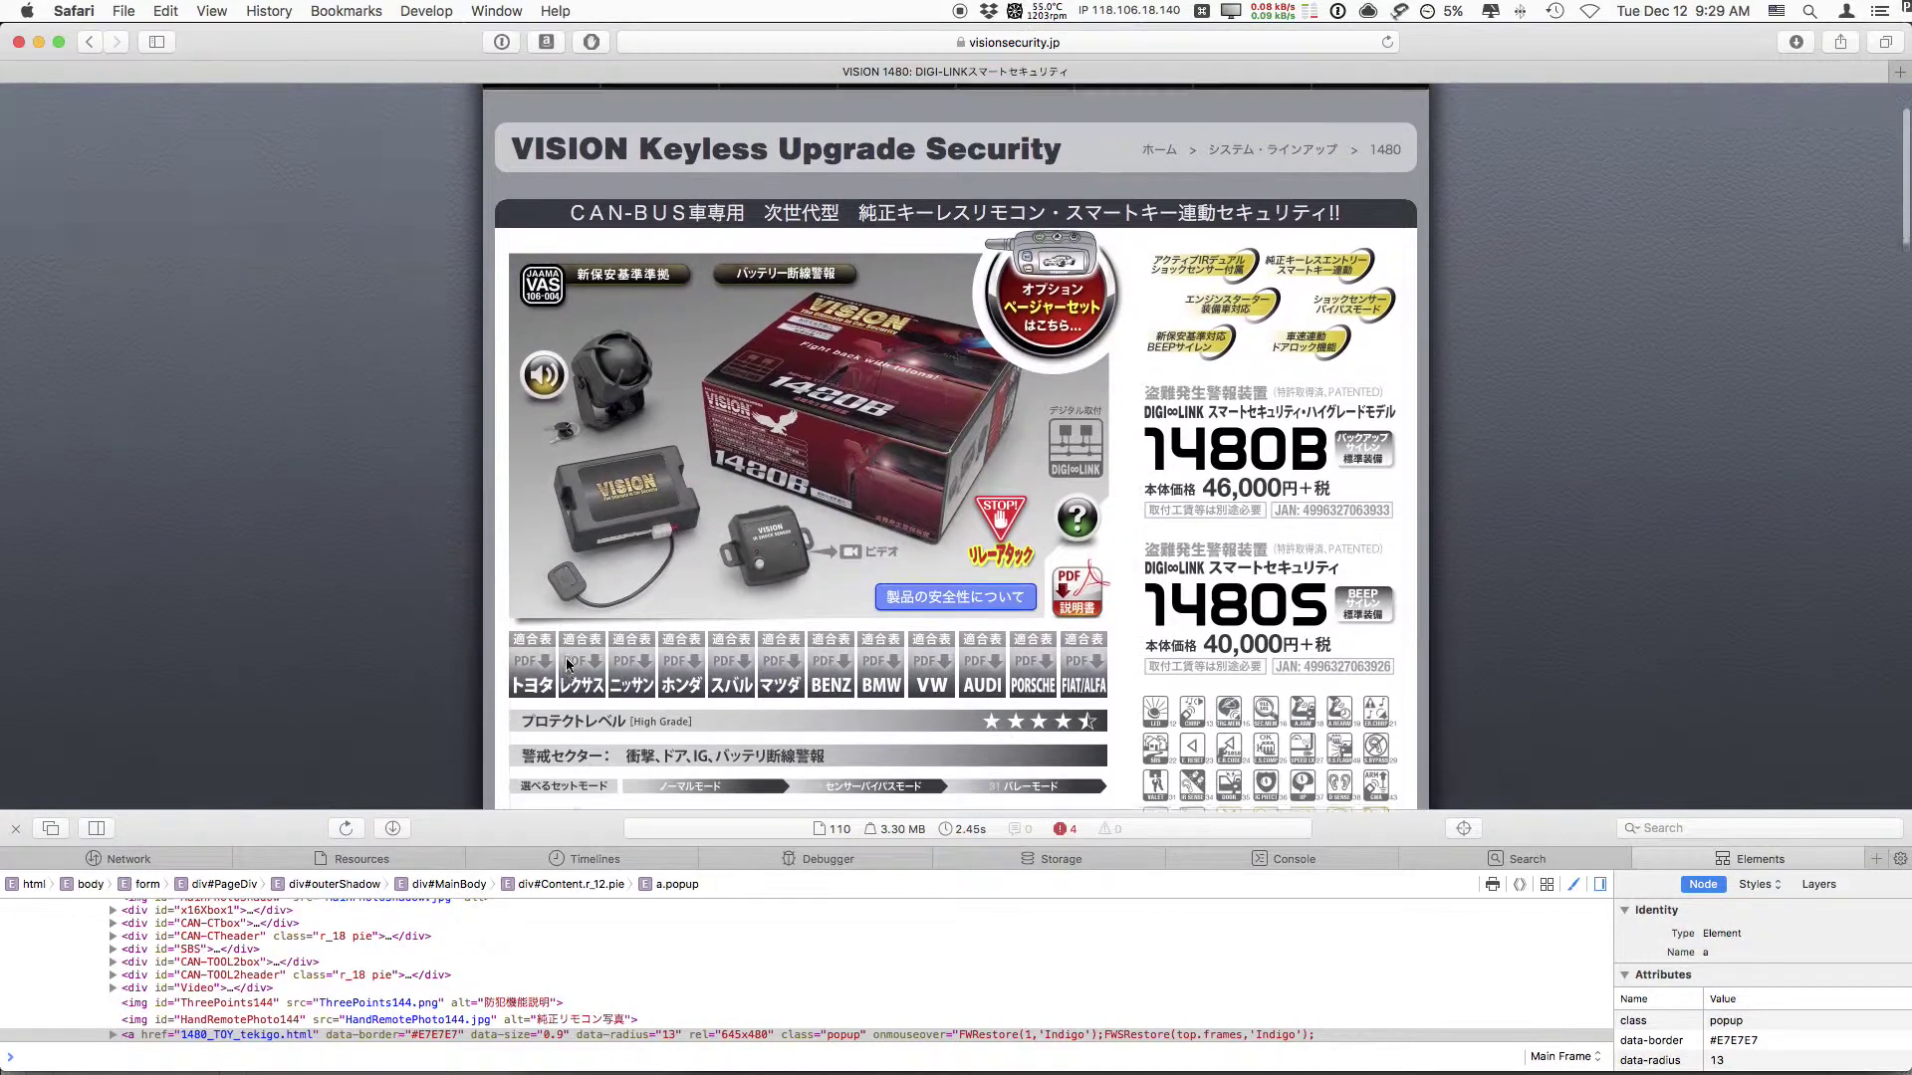
{"action": "scroll", "coordinate": [565, 657], "scroll_direction": "up", "scroll_amount": 3}
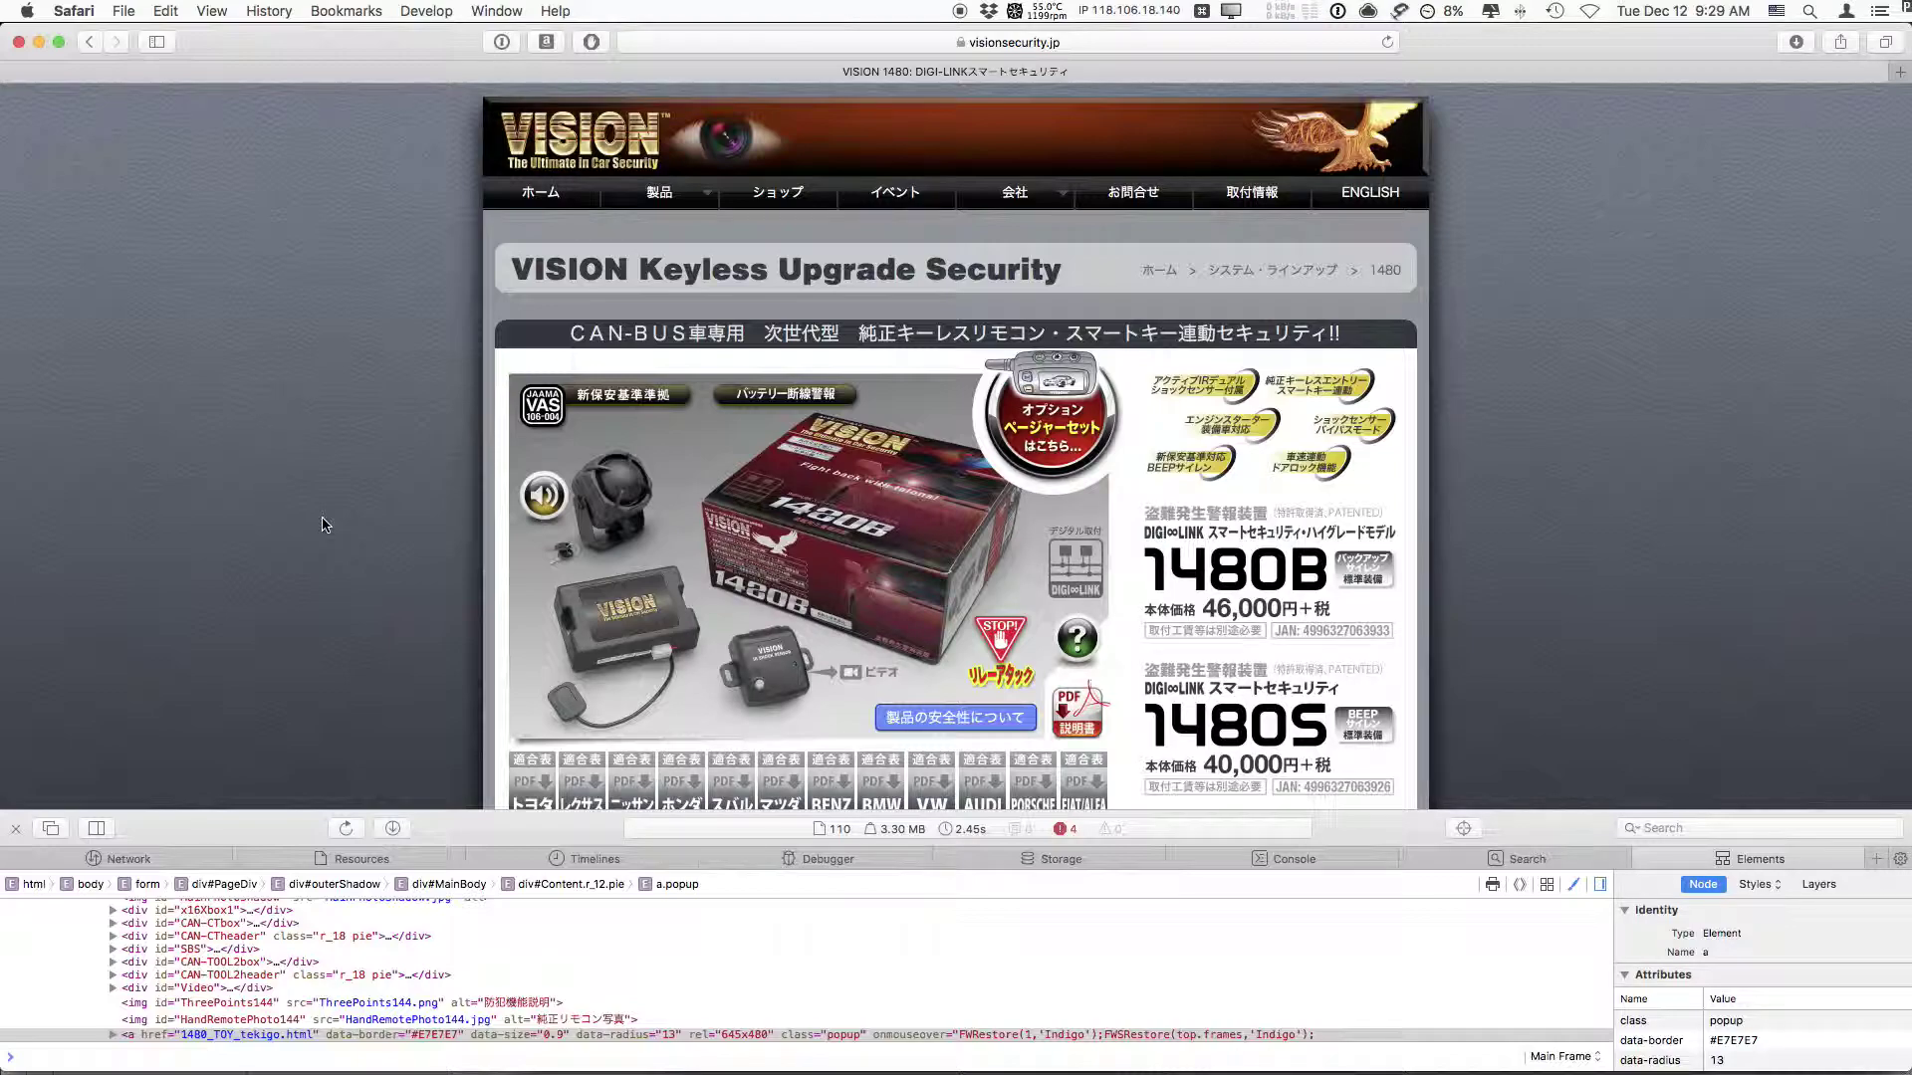
{"action": "scroll", "coordinate": [321, 524], "scroll_direction": "down", "scroll_amount": 2}
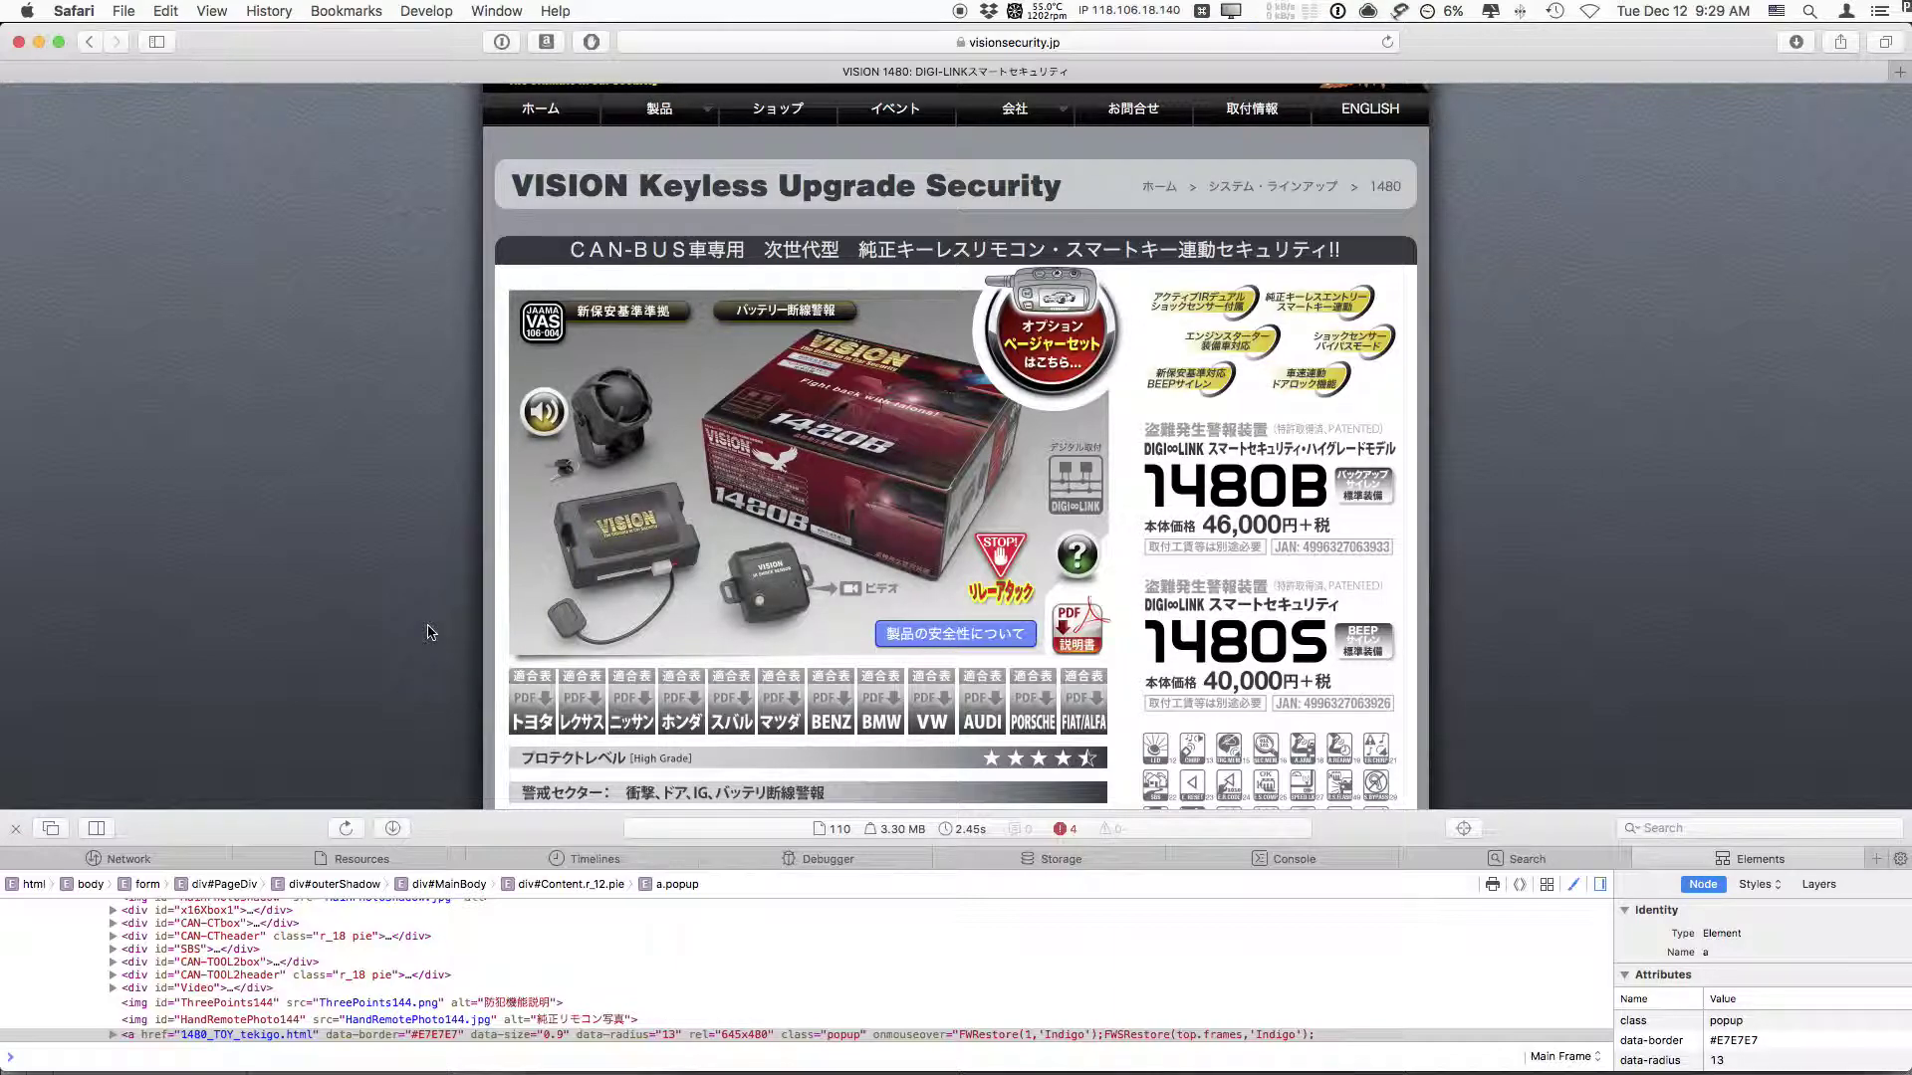
Switch to Firefox to open the Toyota popup for comparison and close it again.
{"action": "key", "text": "super+Tab"}
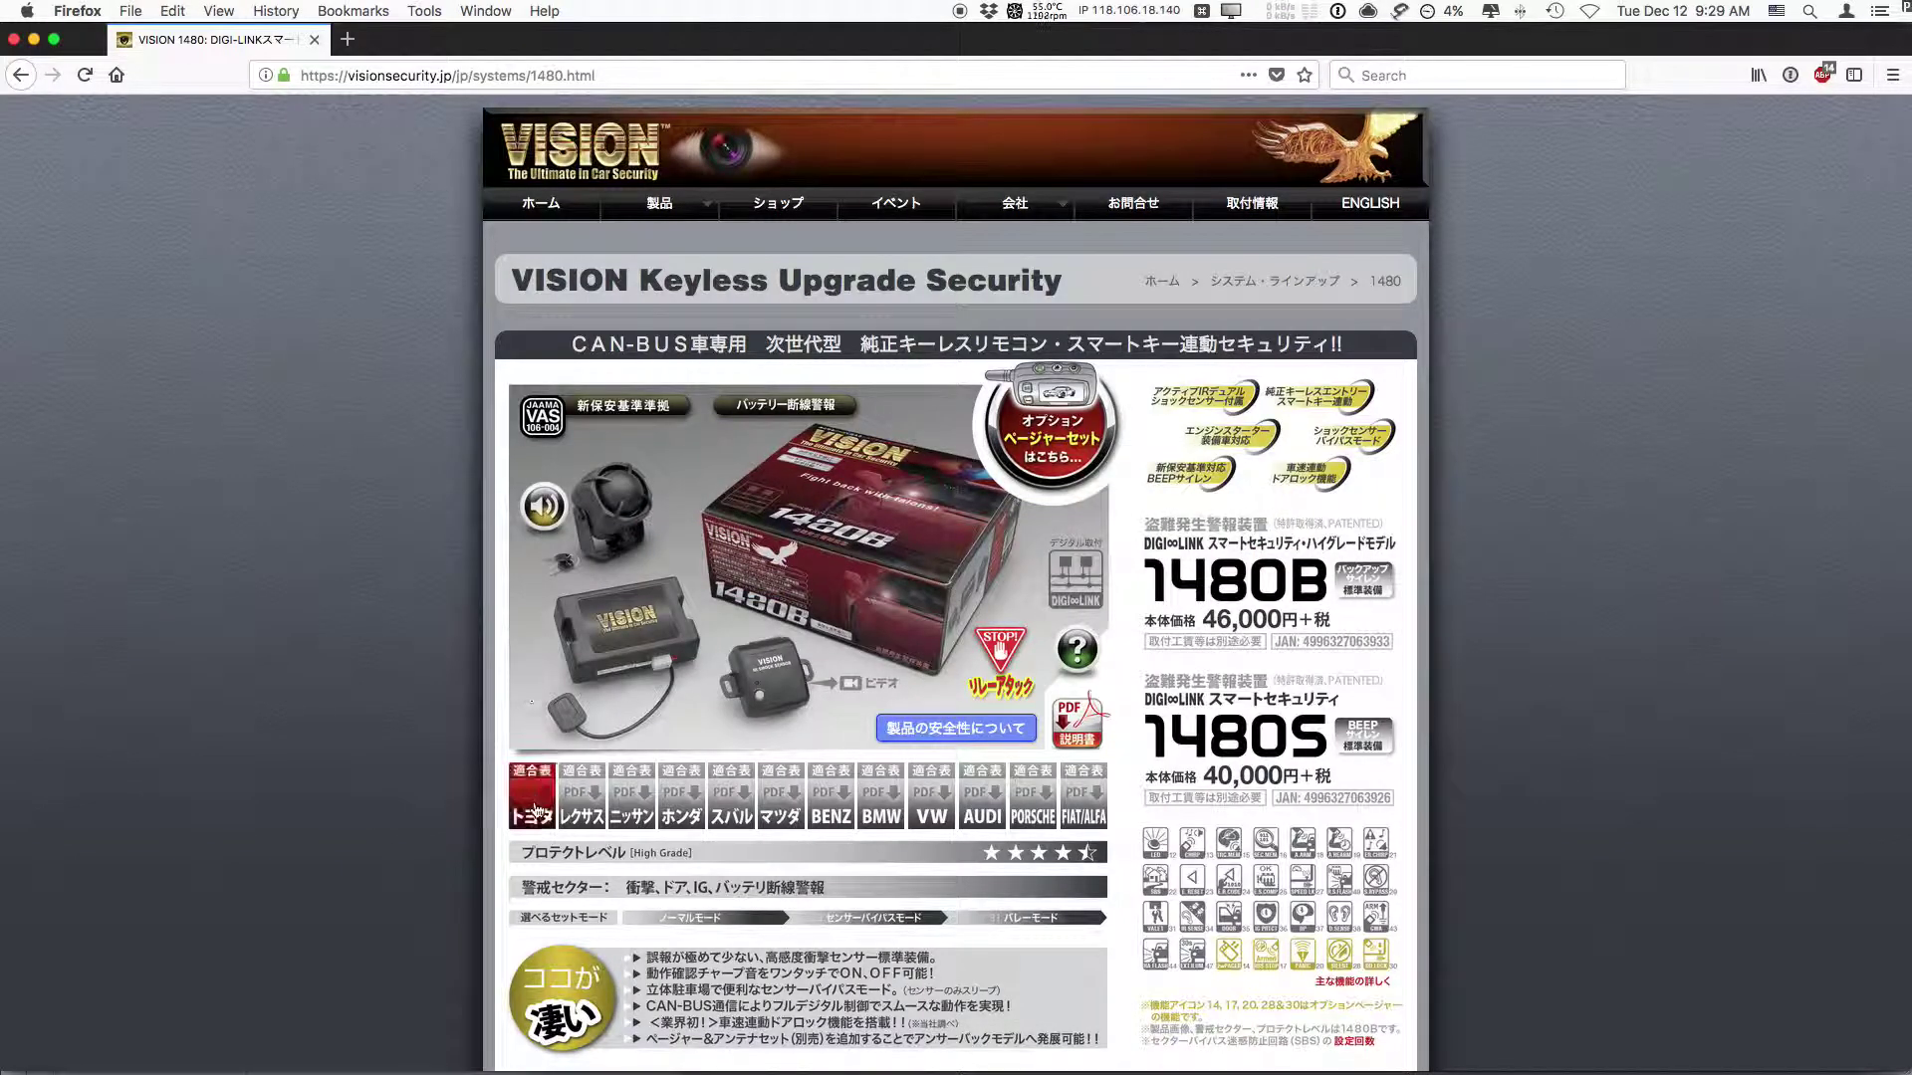
{"action": "left_click", "coordinate": [534, 814]}
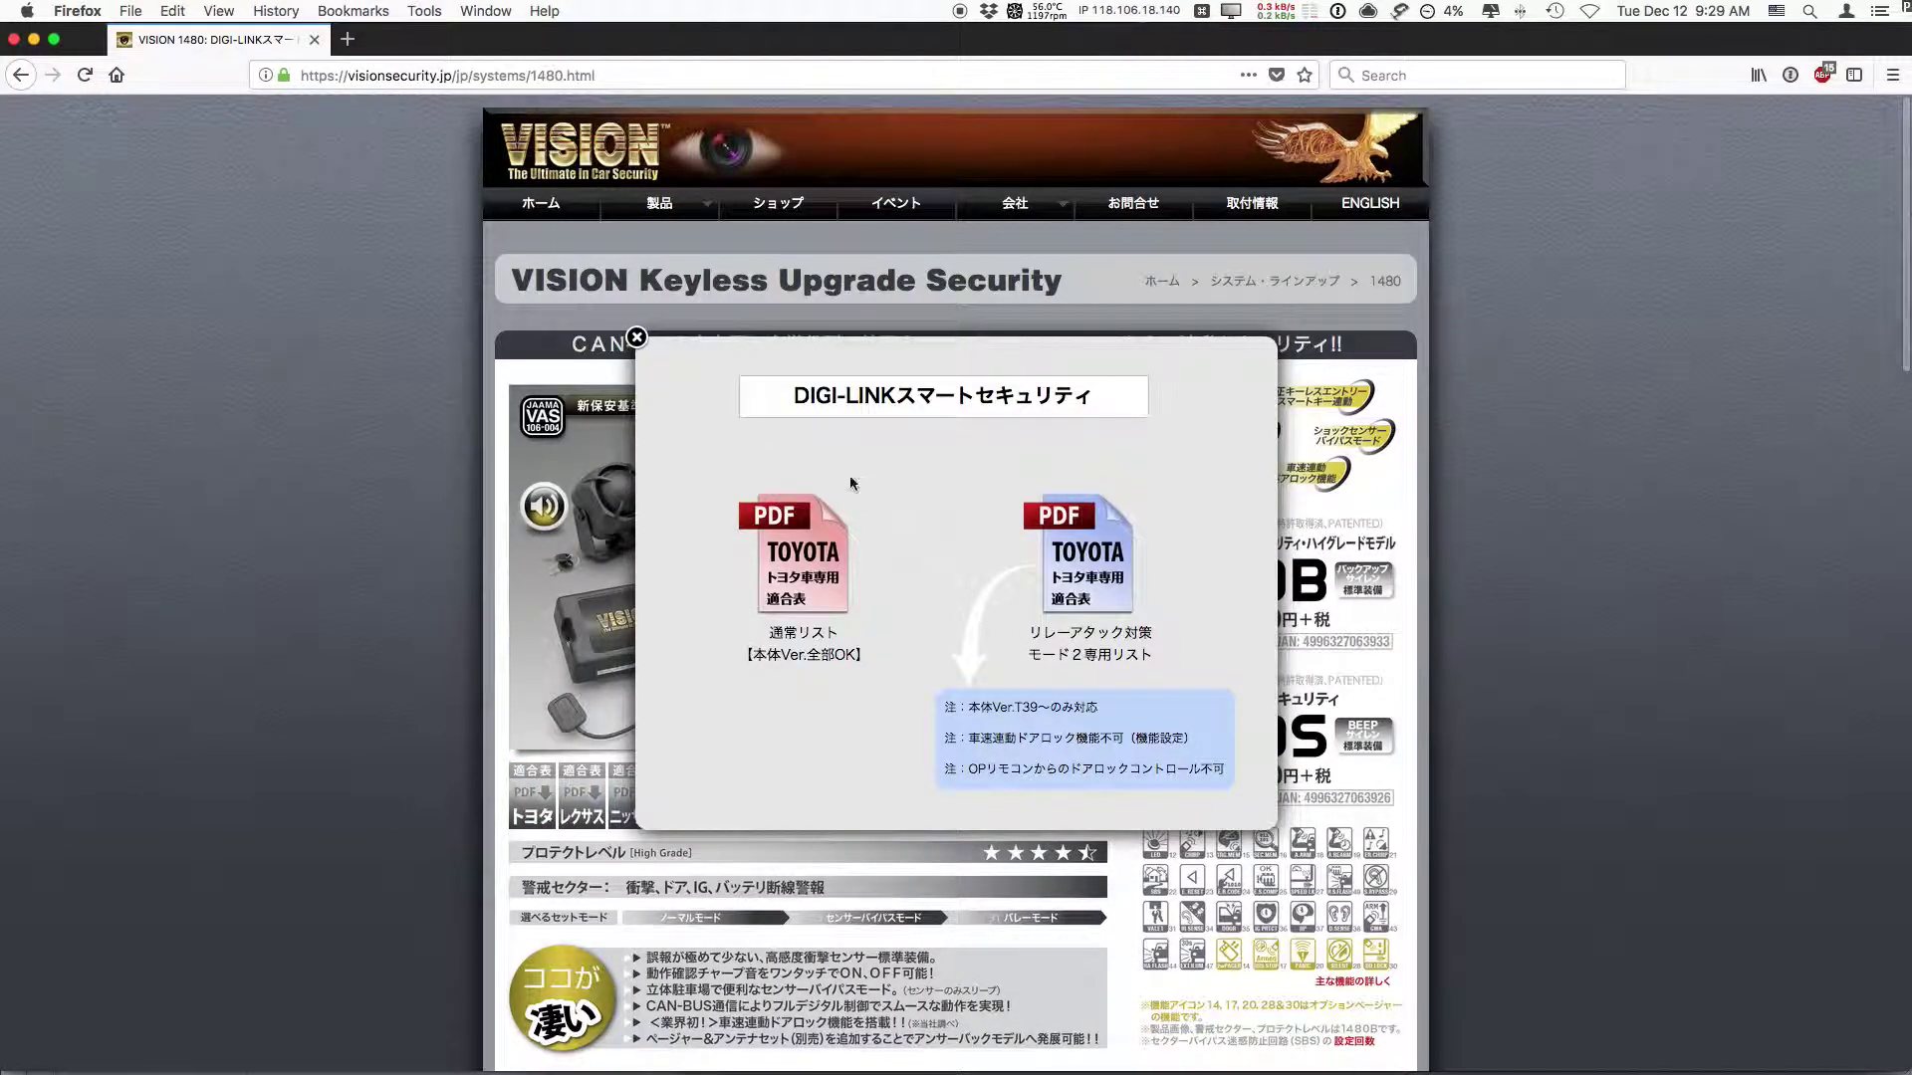
{"action": "left_click", "coordinate": [635, 338]}
Return to Safari and check the Toyota button on the 1480 page once more.
{"action": "key", "text": "super+Tab"}
{"action": "key", "text": "super+Tab"}
{"action": "key", "text": "super+Tab"}
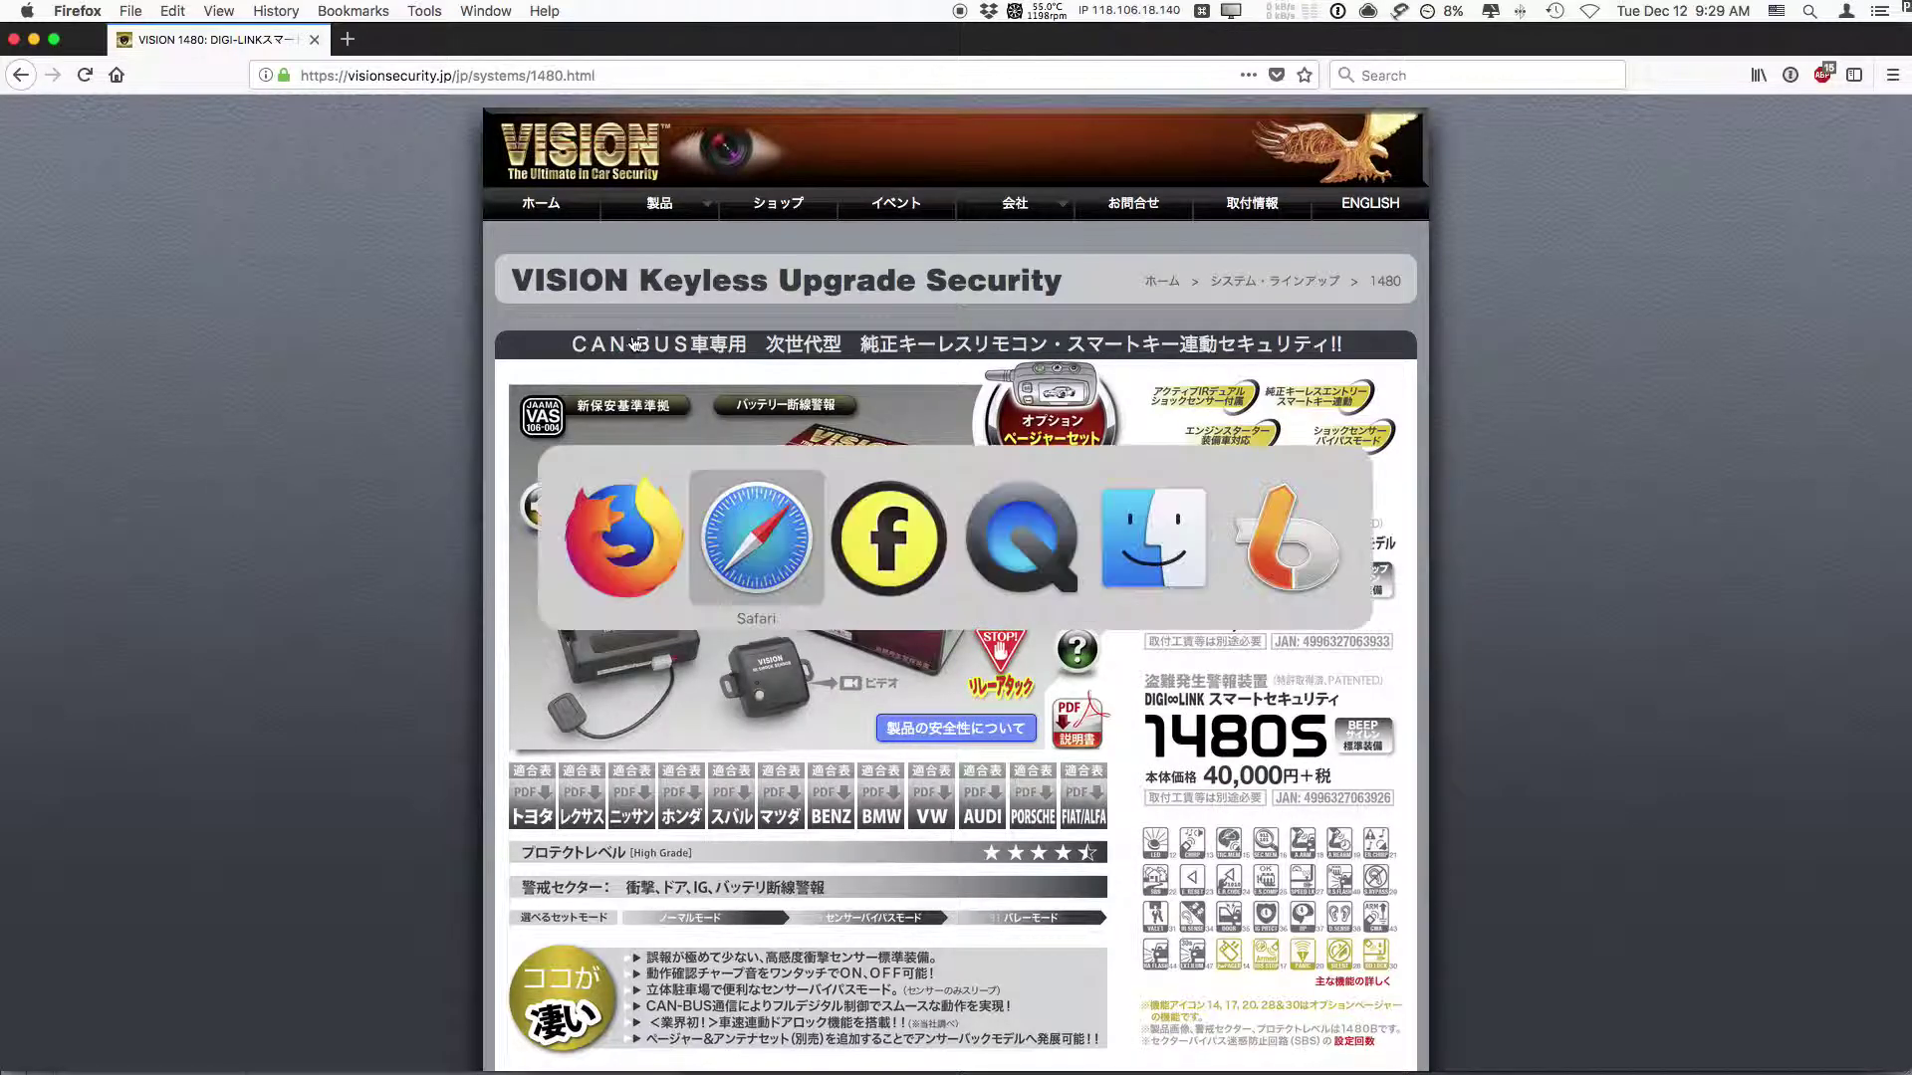
{"action": "key", "text": "super+shift+Tab"}
{"action": "key", "text": "super+shift+Tab"}
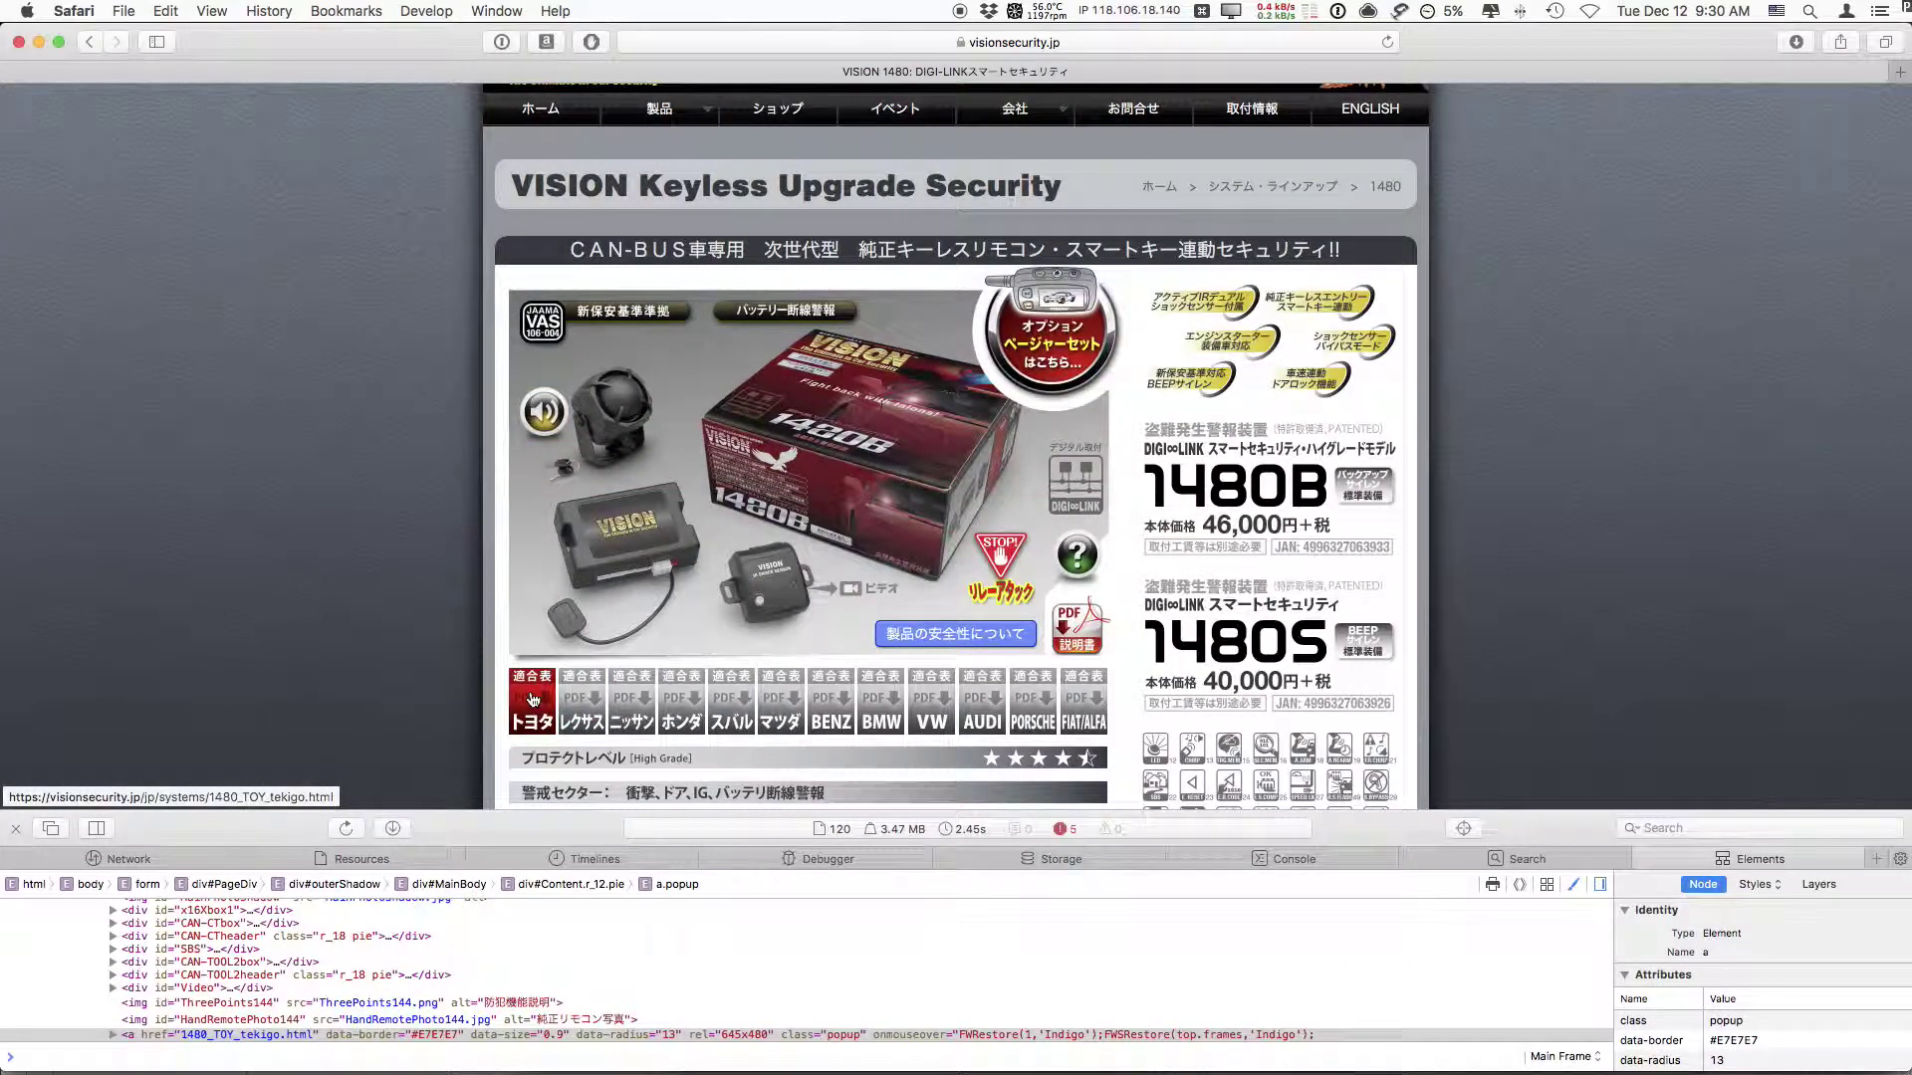
Switch to Freeway Pro, check the lightbox action's target page and open the Toyota compatibility chart page it points to.
{"action": "key", "text": "super+Tab"}
{"action": "key", "text": "super+Tab"}
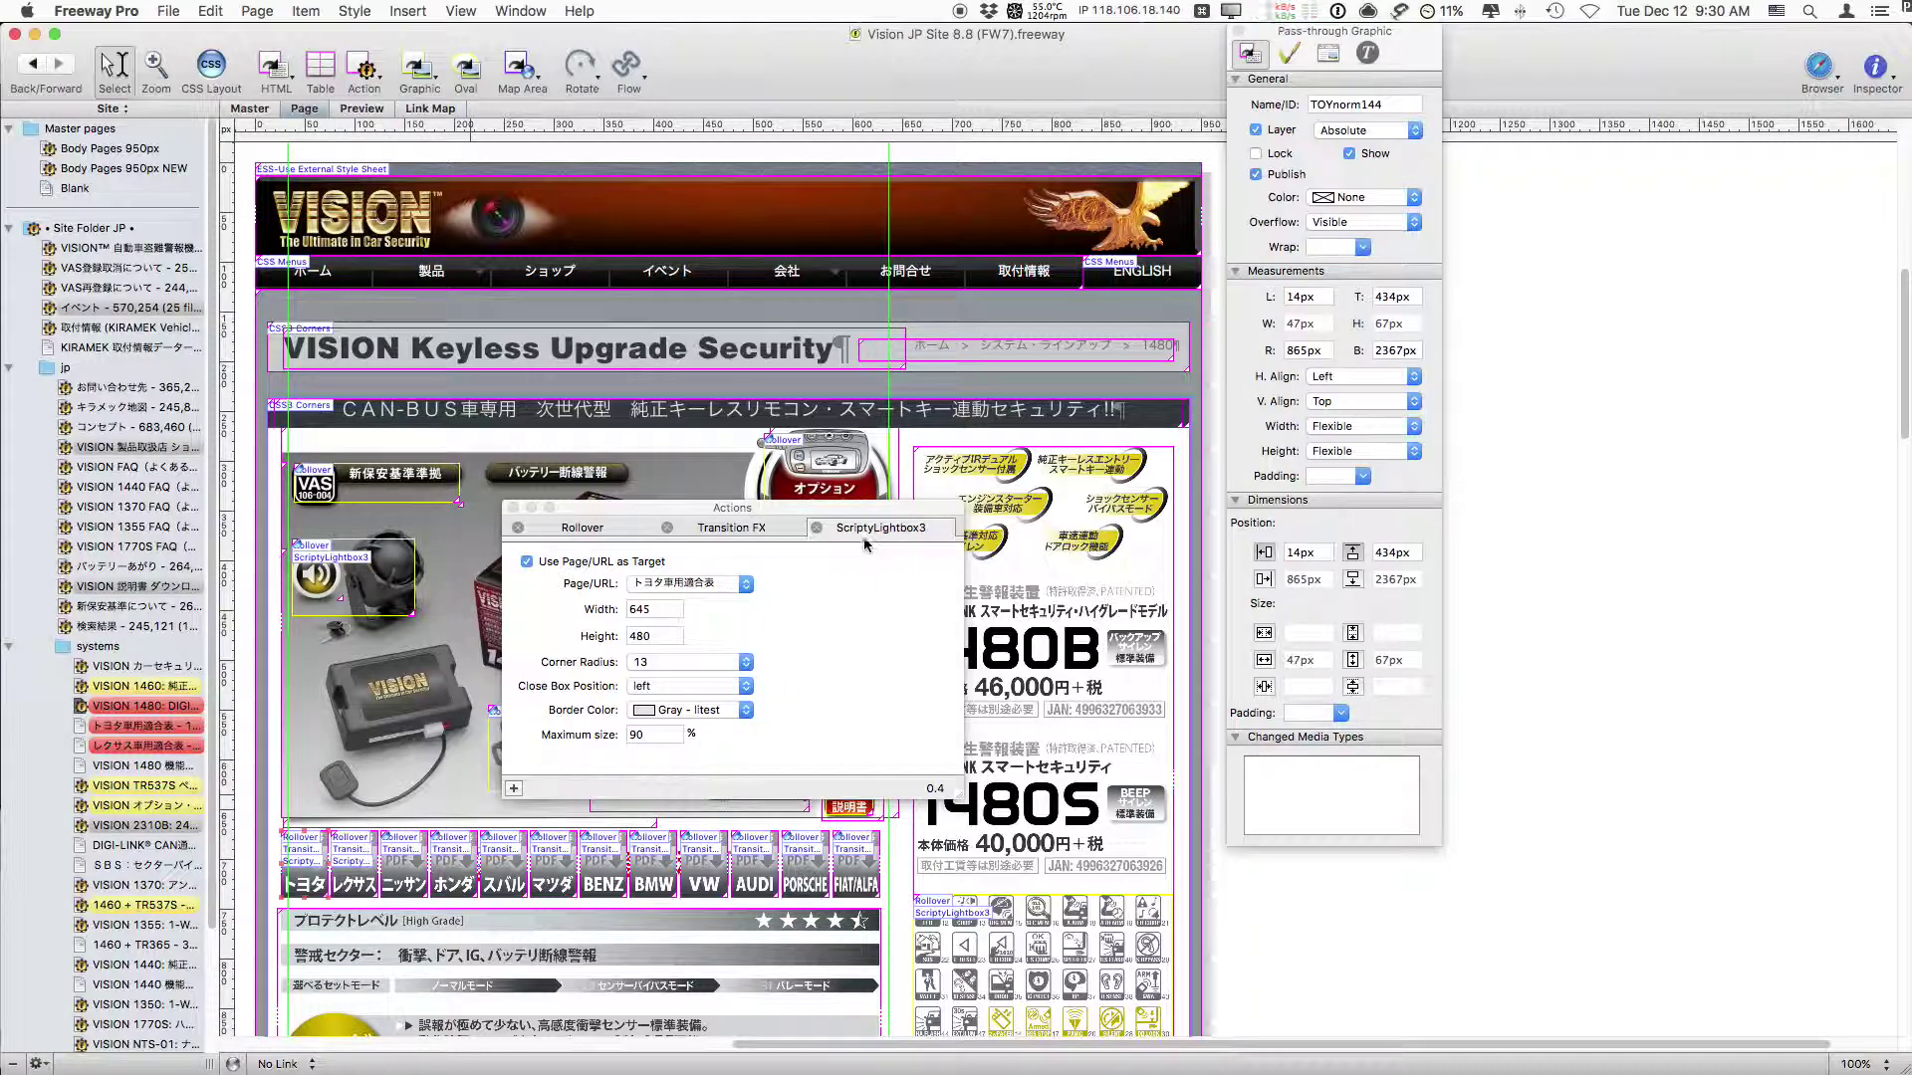
{"action": "left_click", "coordinate": [715, 585]}
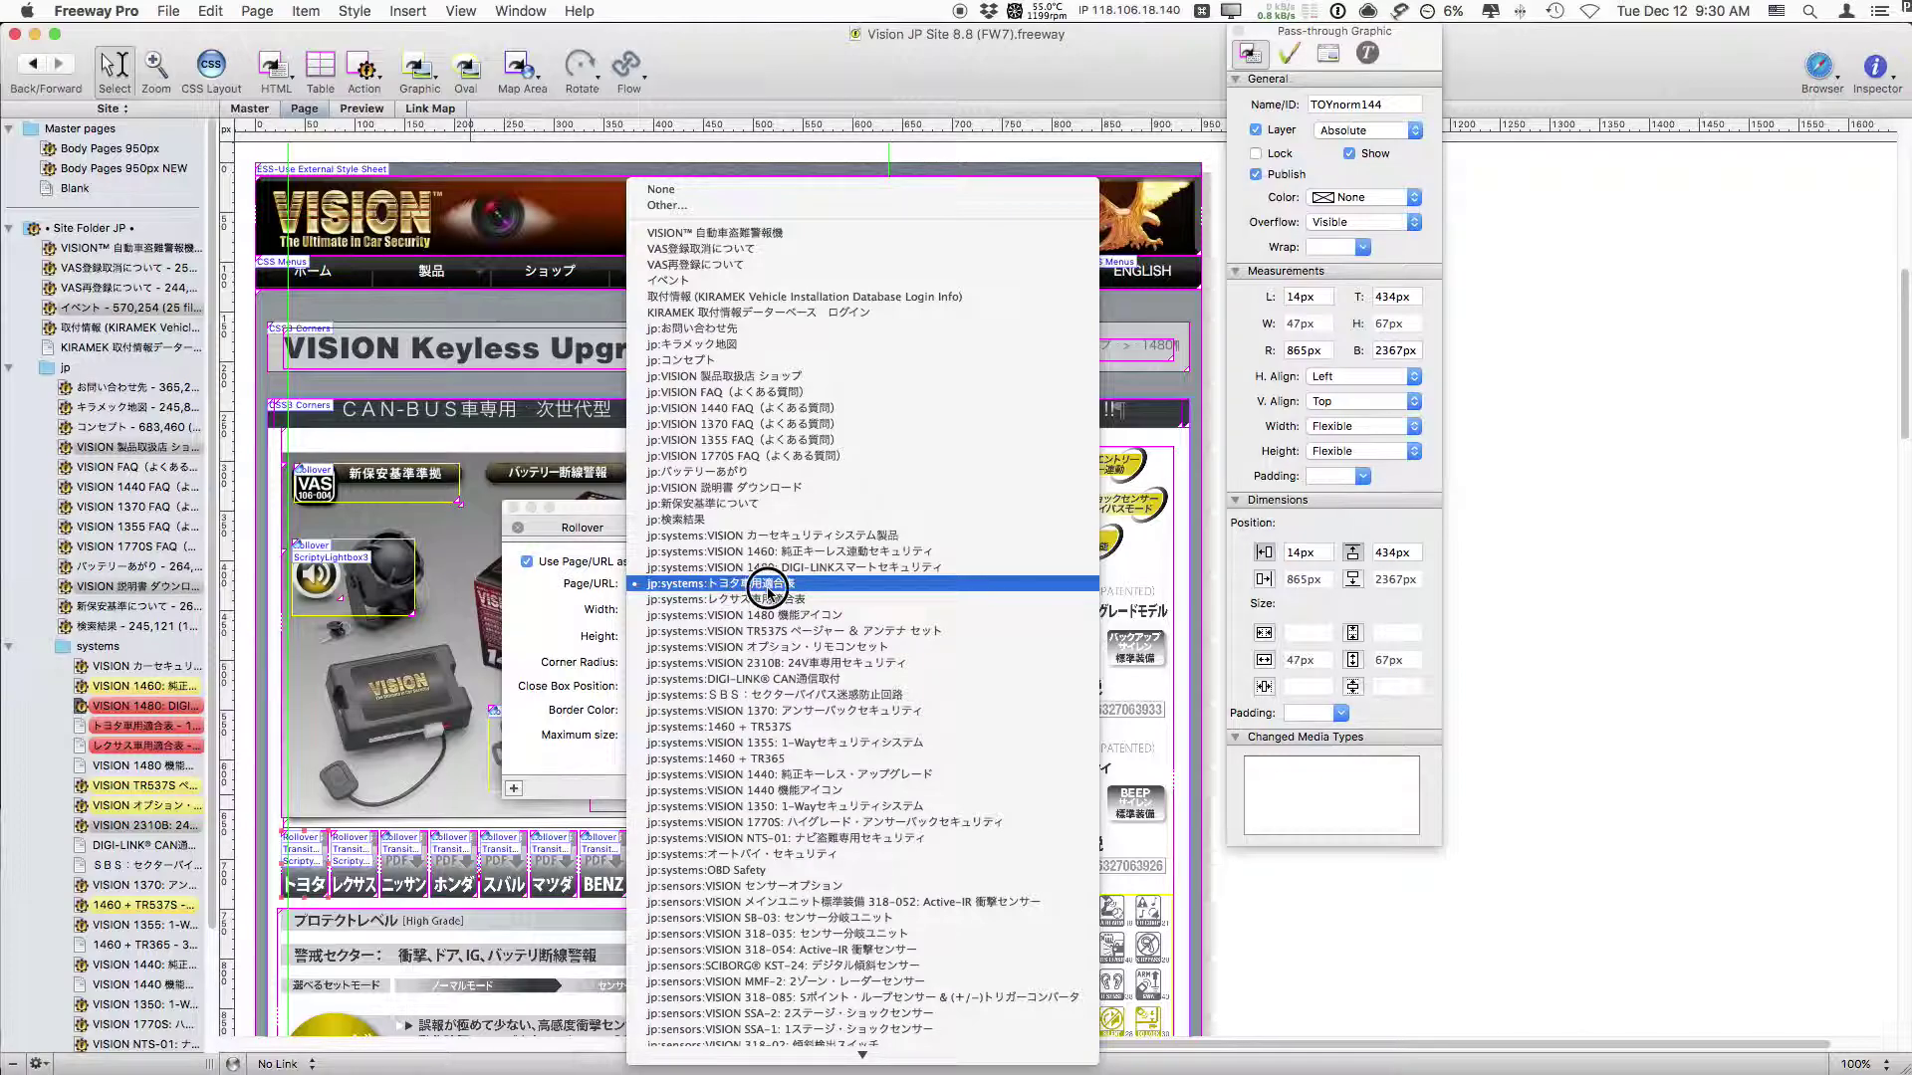
{"action": "left_click_drag", "start_coordinate": [763, 589], "coordinate": [558, 611]}
{"action": "left_click", "coordinate": [150, 733]}
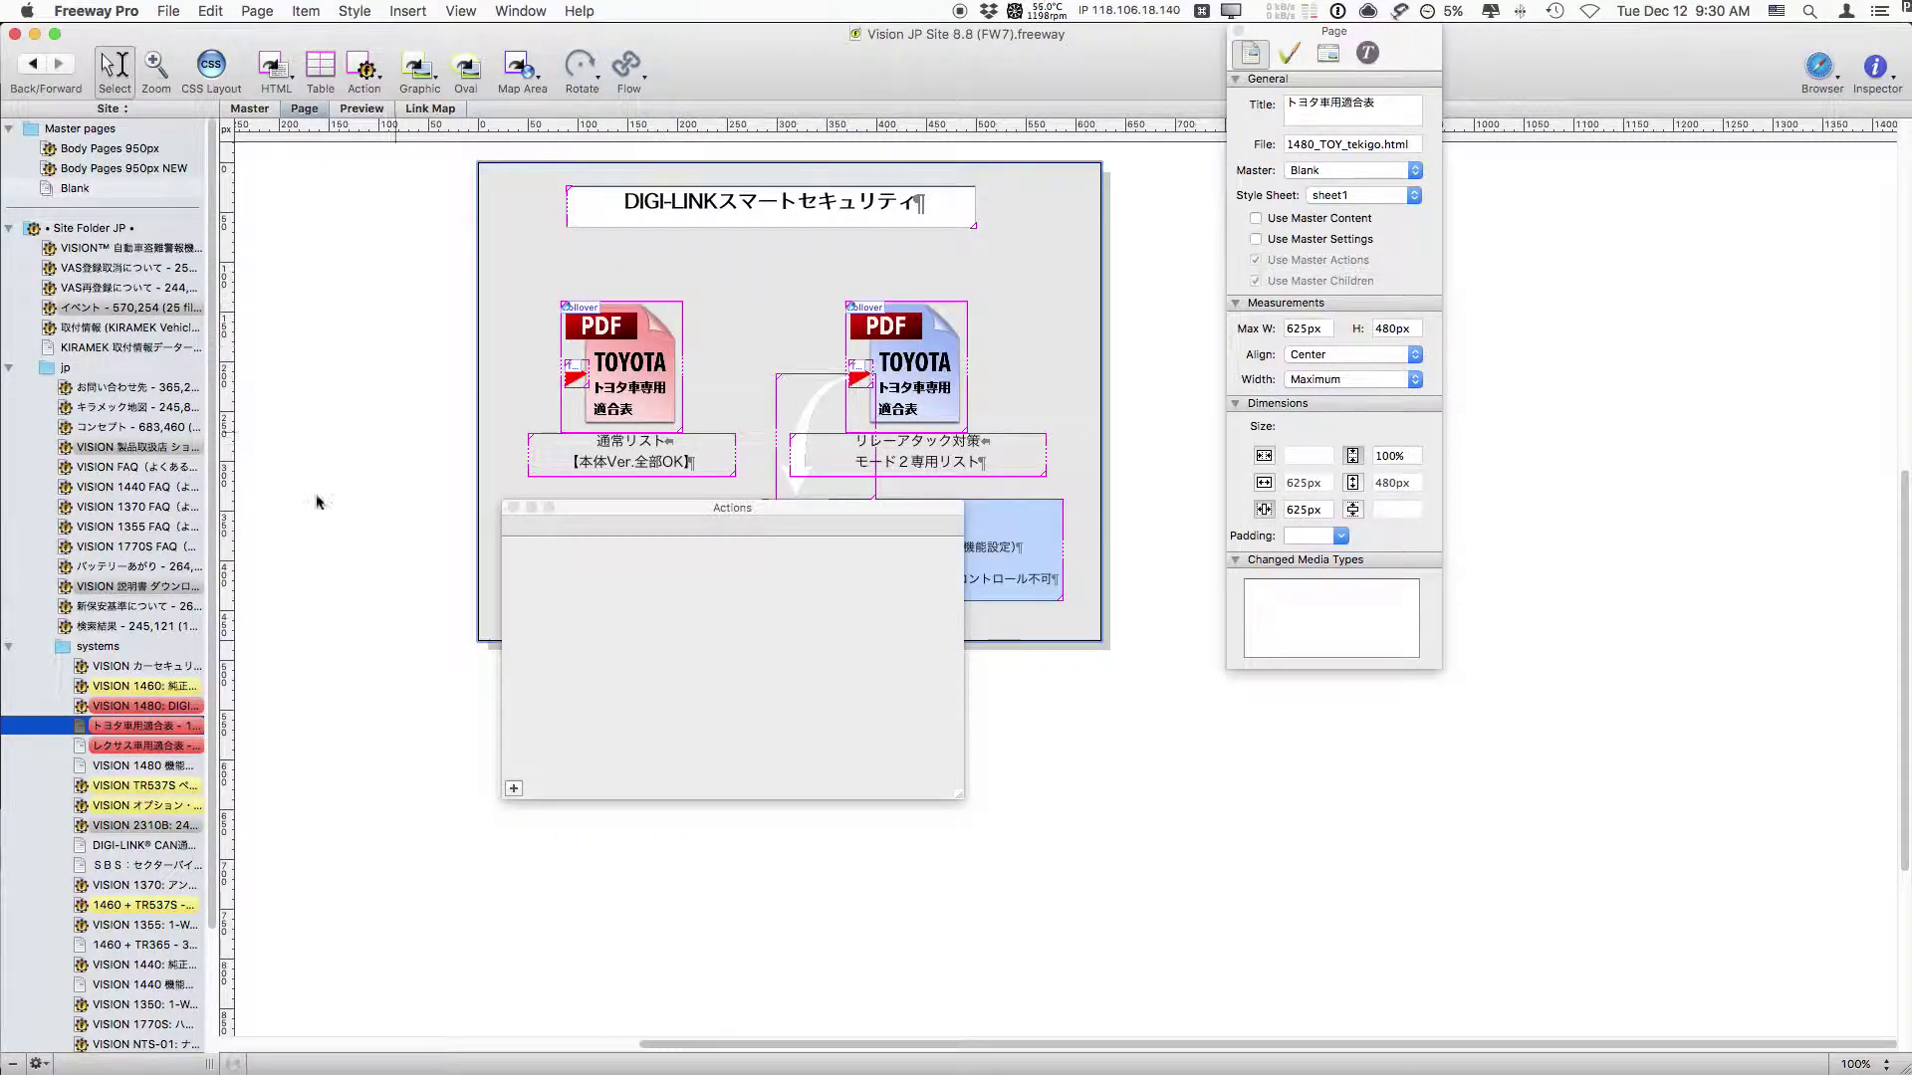
Return to the VISION 1480 page and display the Toyota graphic's ScriptyLightbox3 settings.
{"action": "left_click", "coordinate": [140, 708]}
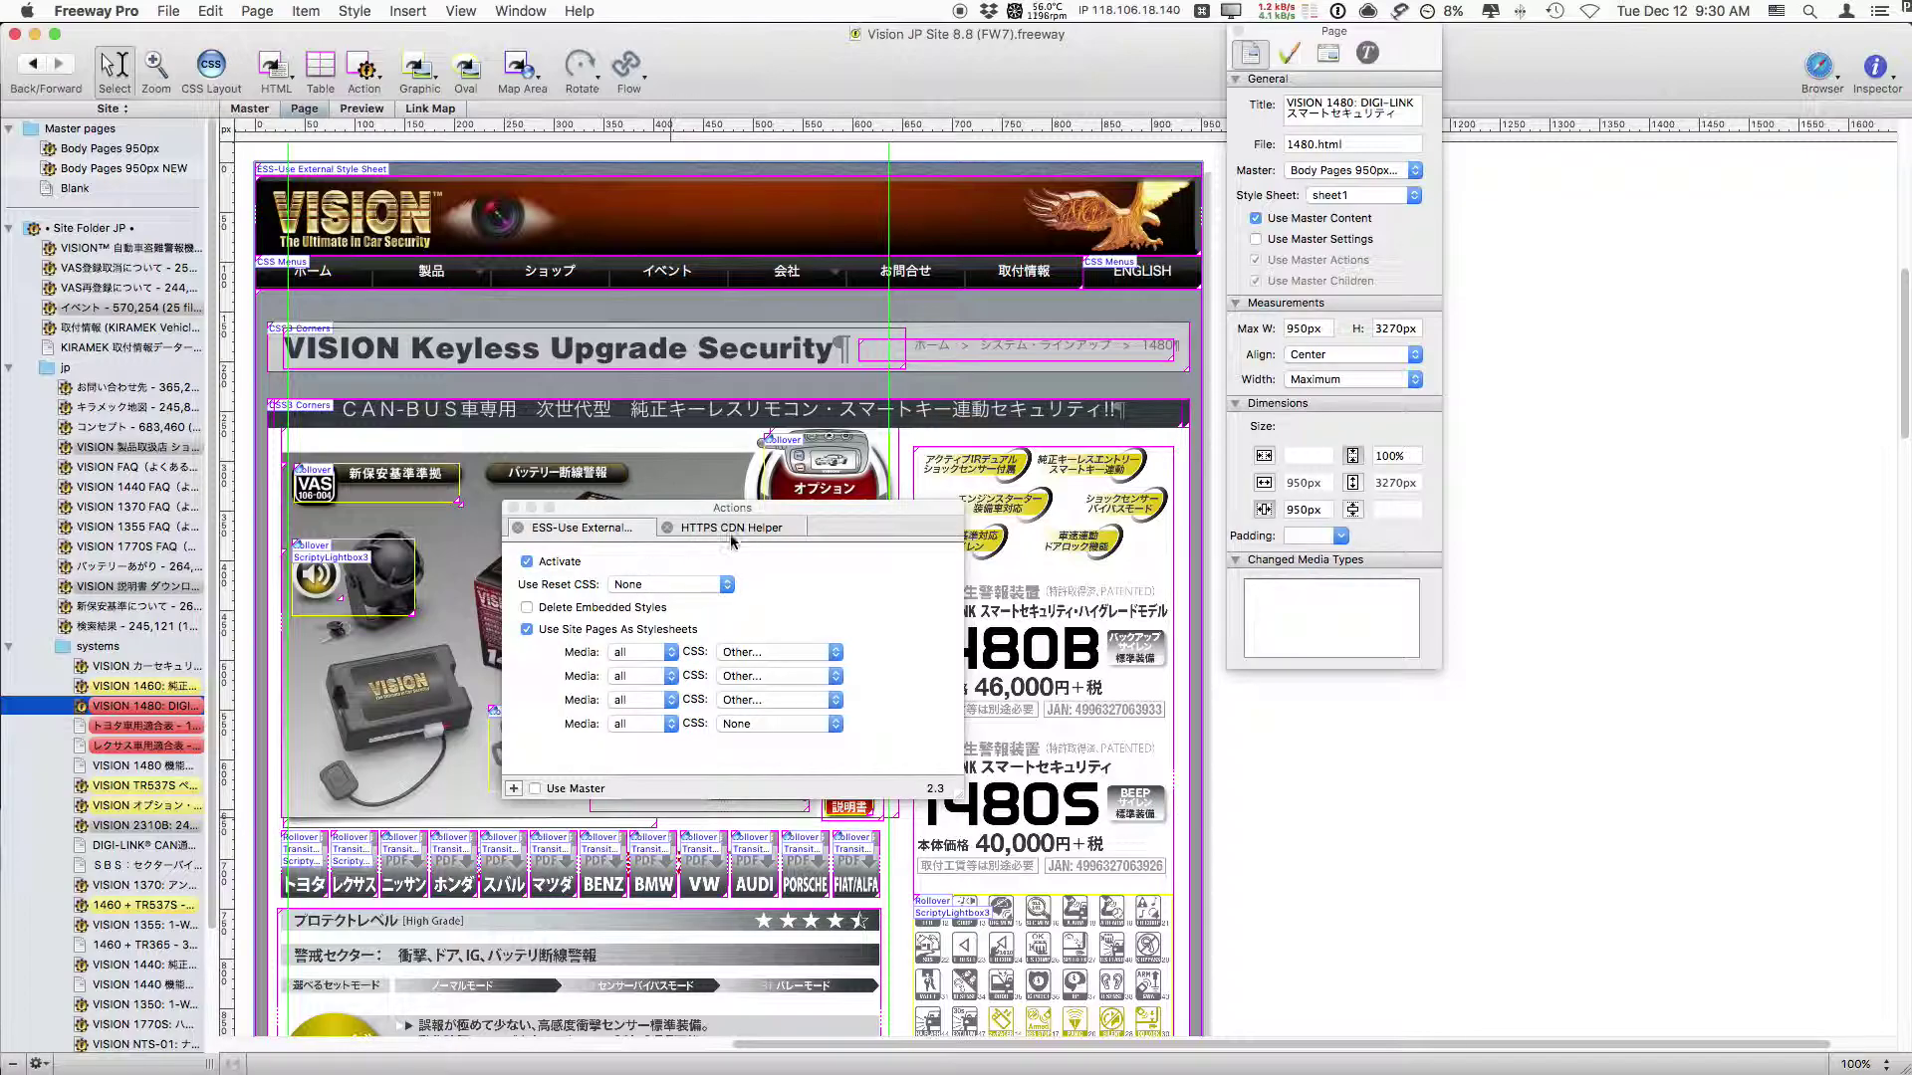
{"action": "left_click", "coordinate": [295, 857]}
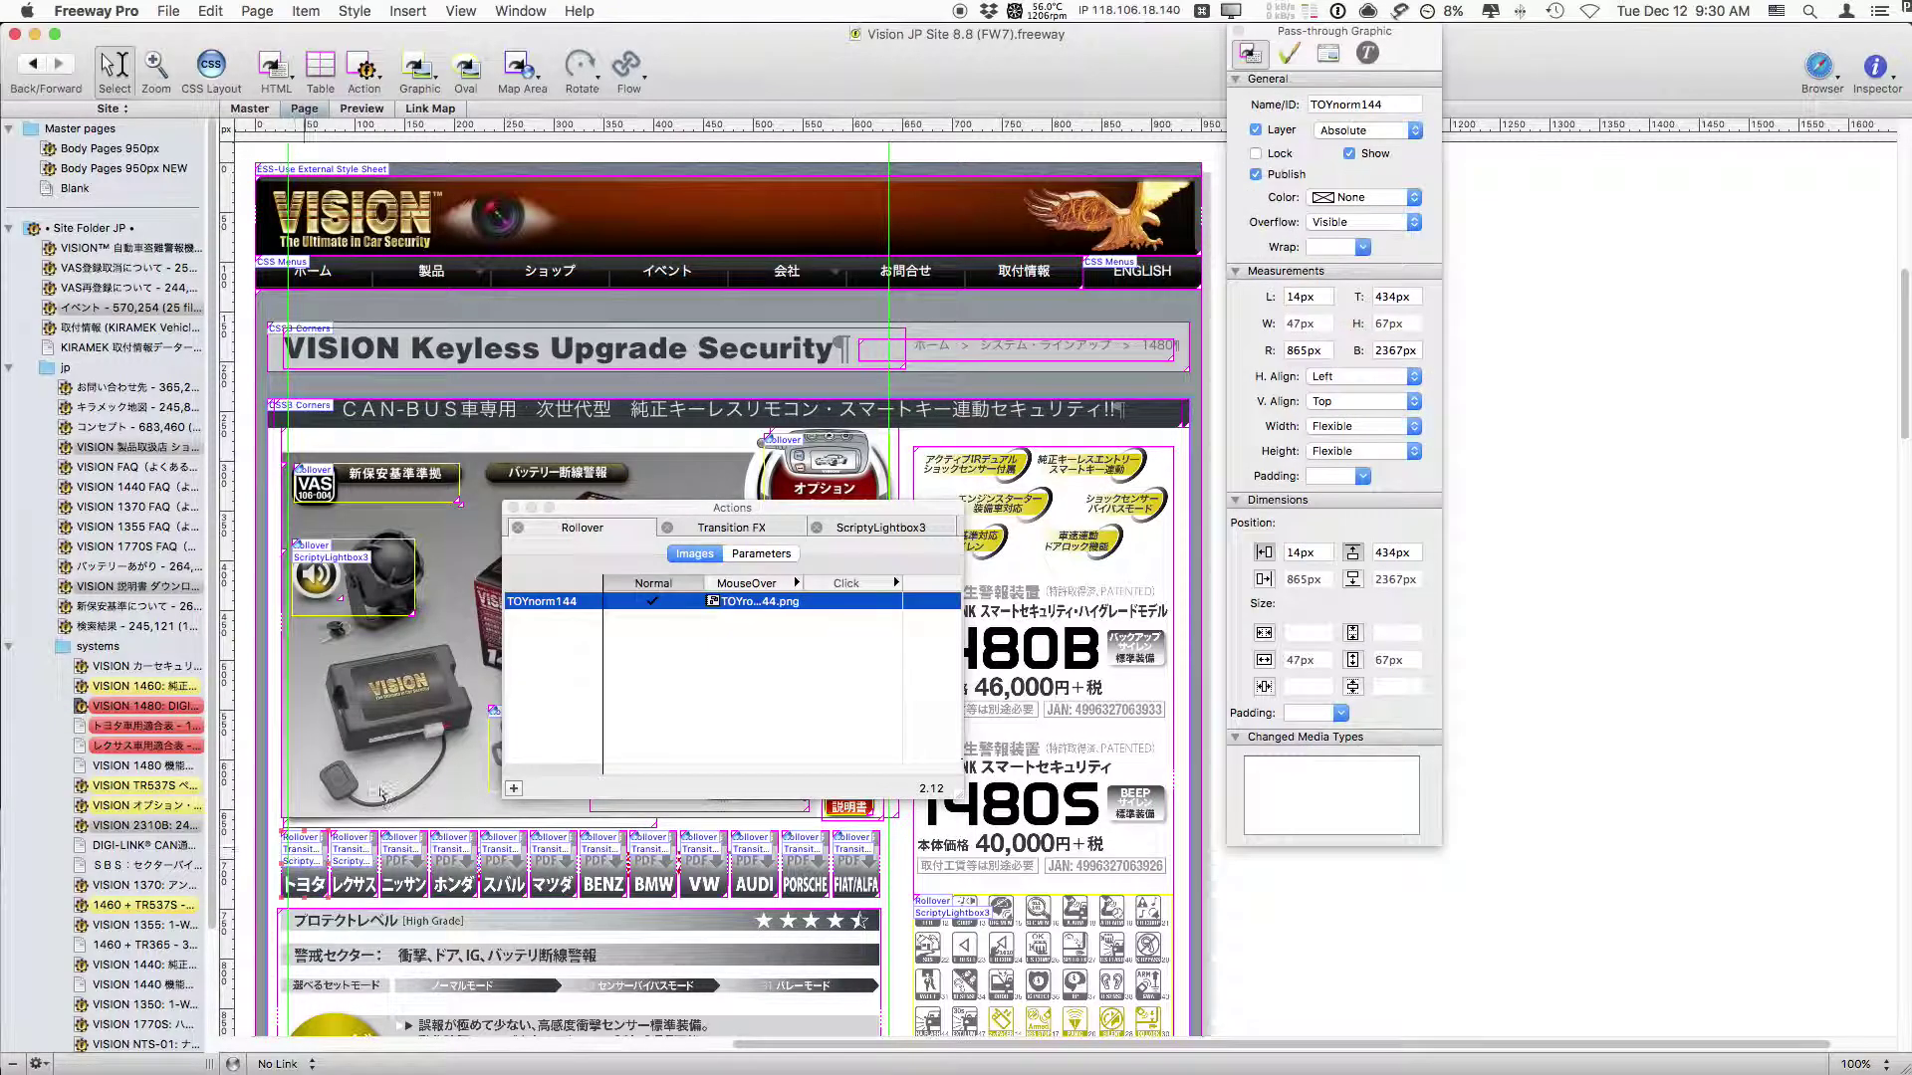
{"action": "left_click", "coordinate": [880, 527]}
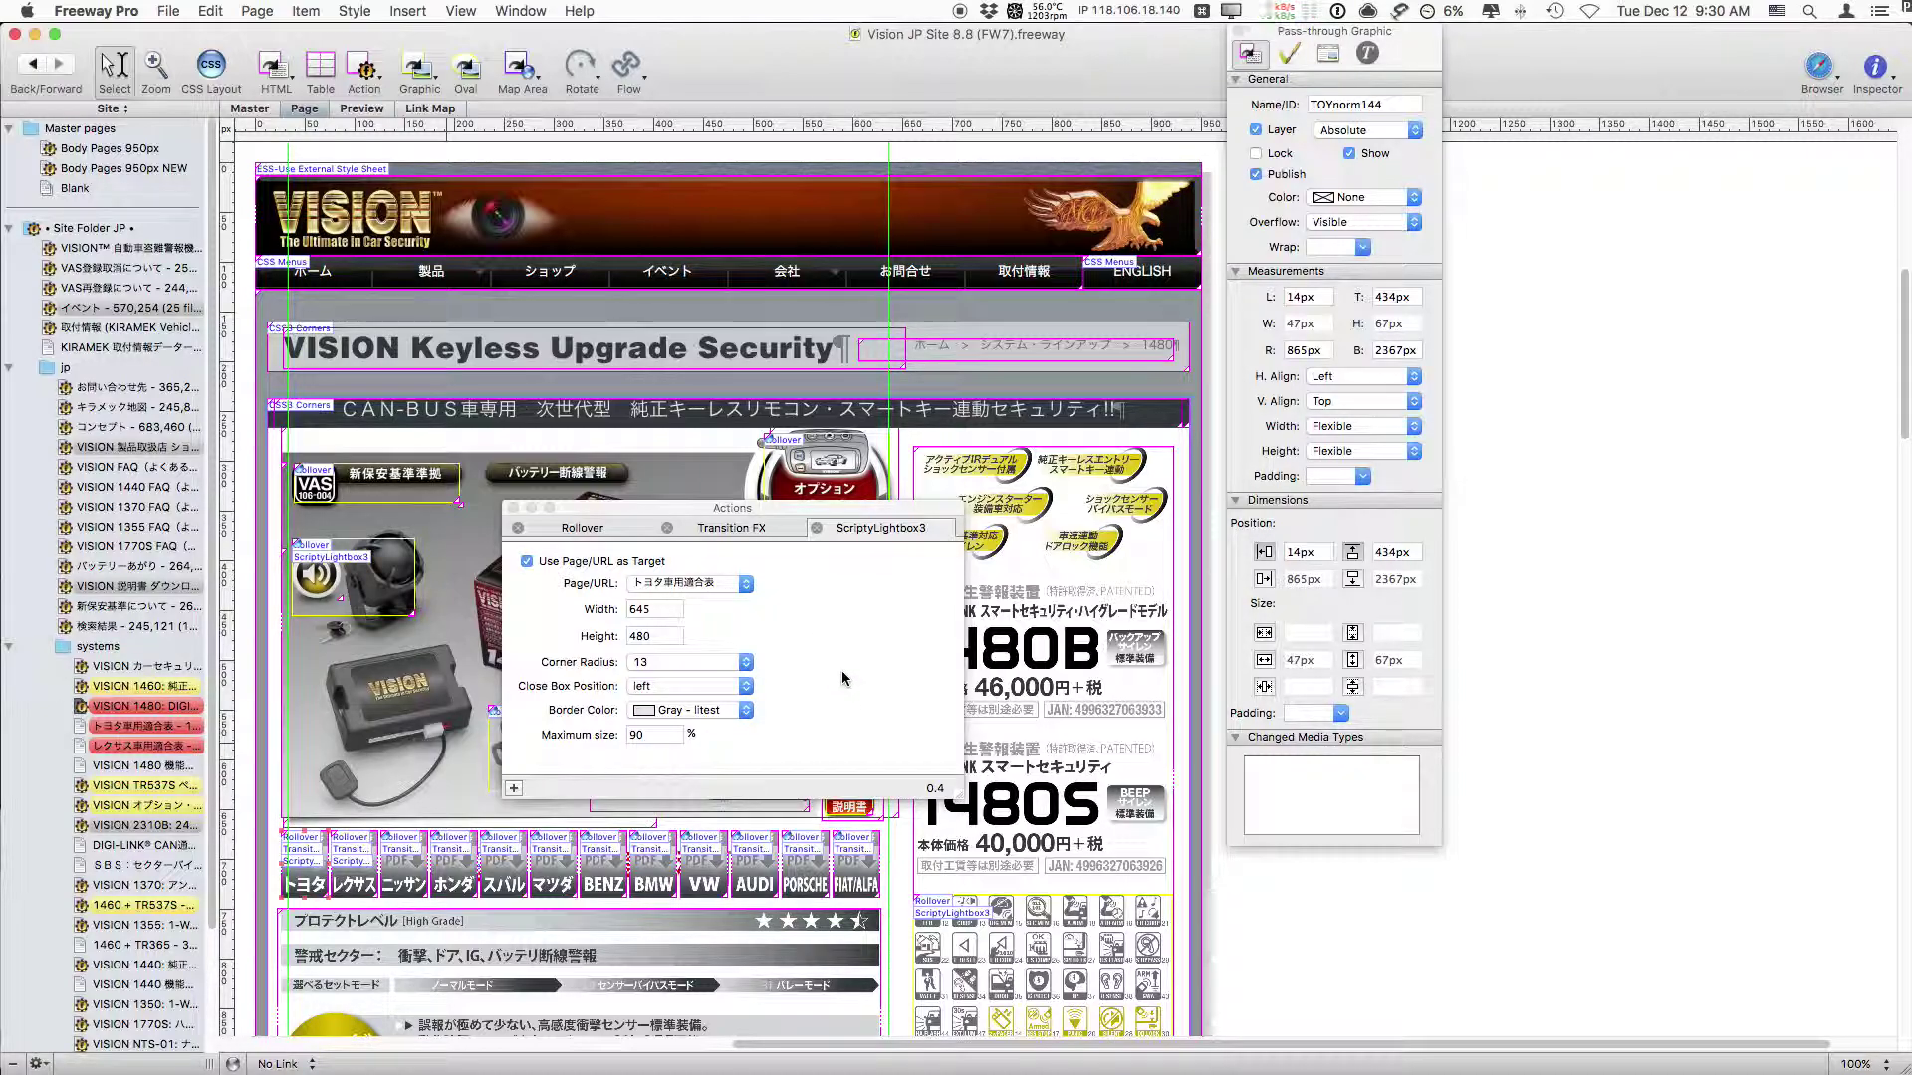
Switch to Safari, look through the 1480 page down to its embedded video and close the Web Inspector.
{"action": "key", "text": "super+Tab"}
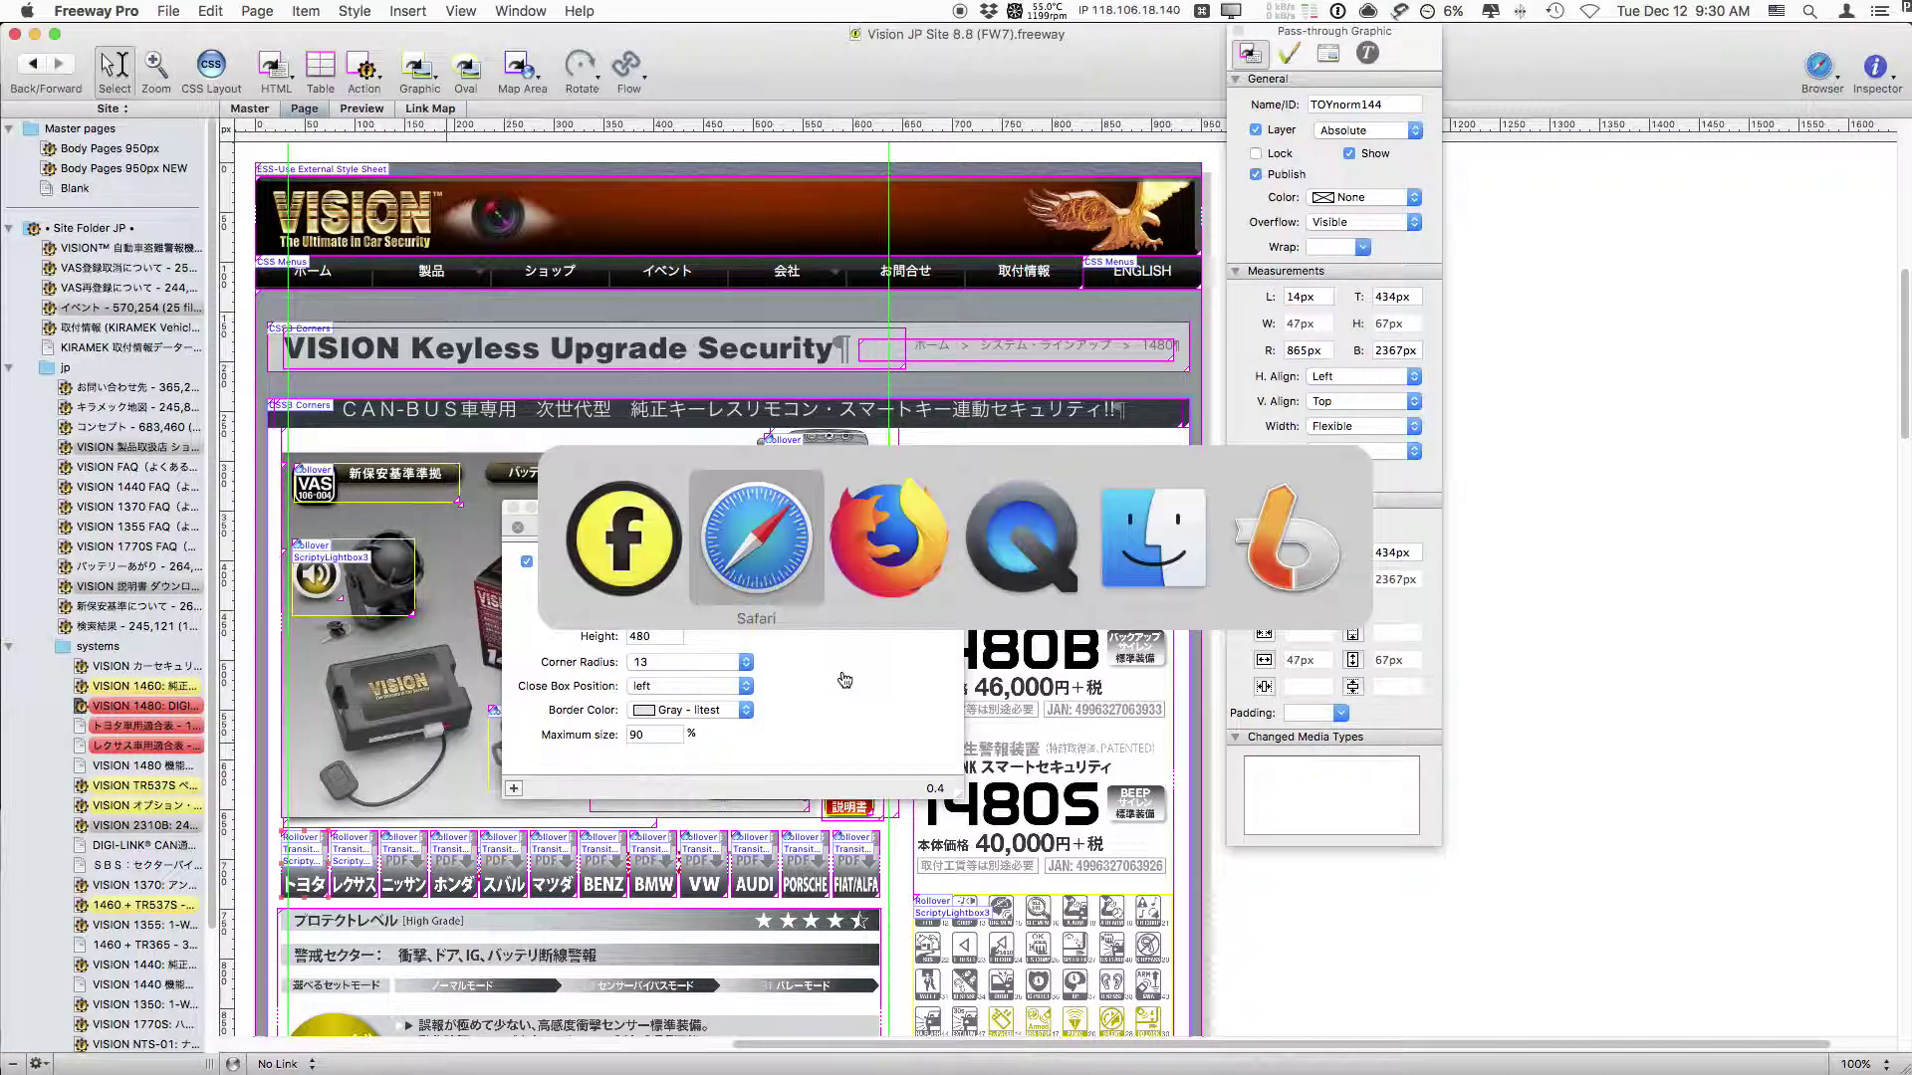
{"action": "left_click", "coordinate": [765, 554]}
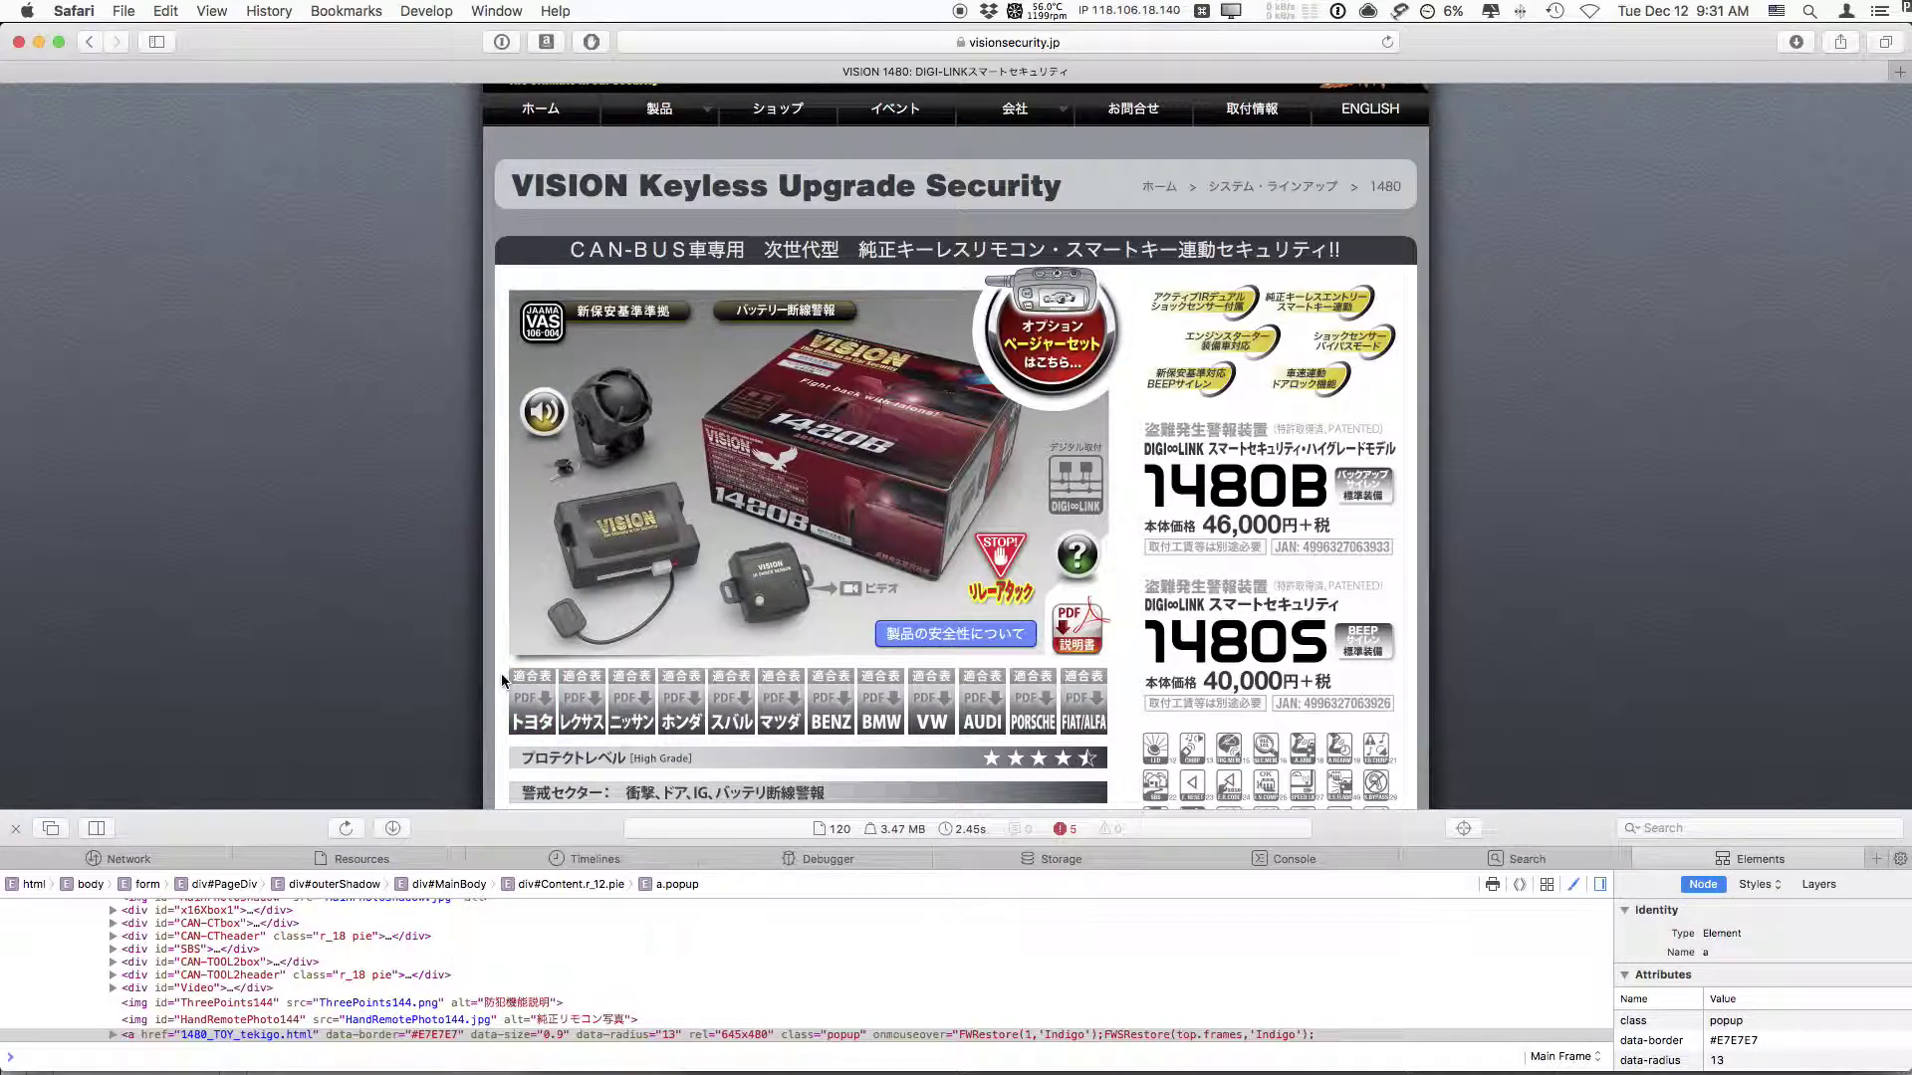
{"action": "scroll", "coordinate": [475, 970], "scroll_direction": "down", "scroll_amount": 3}
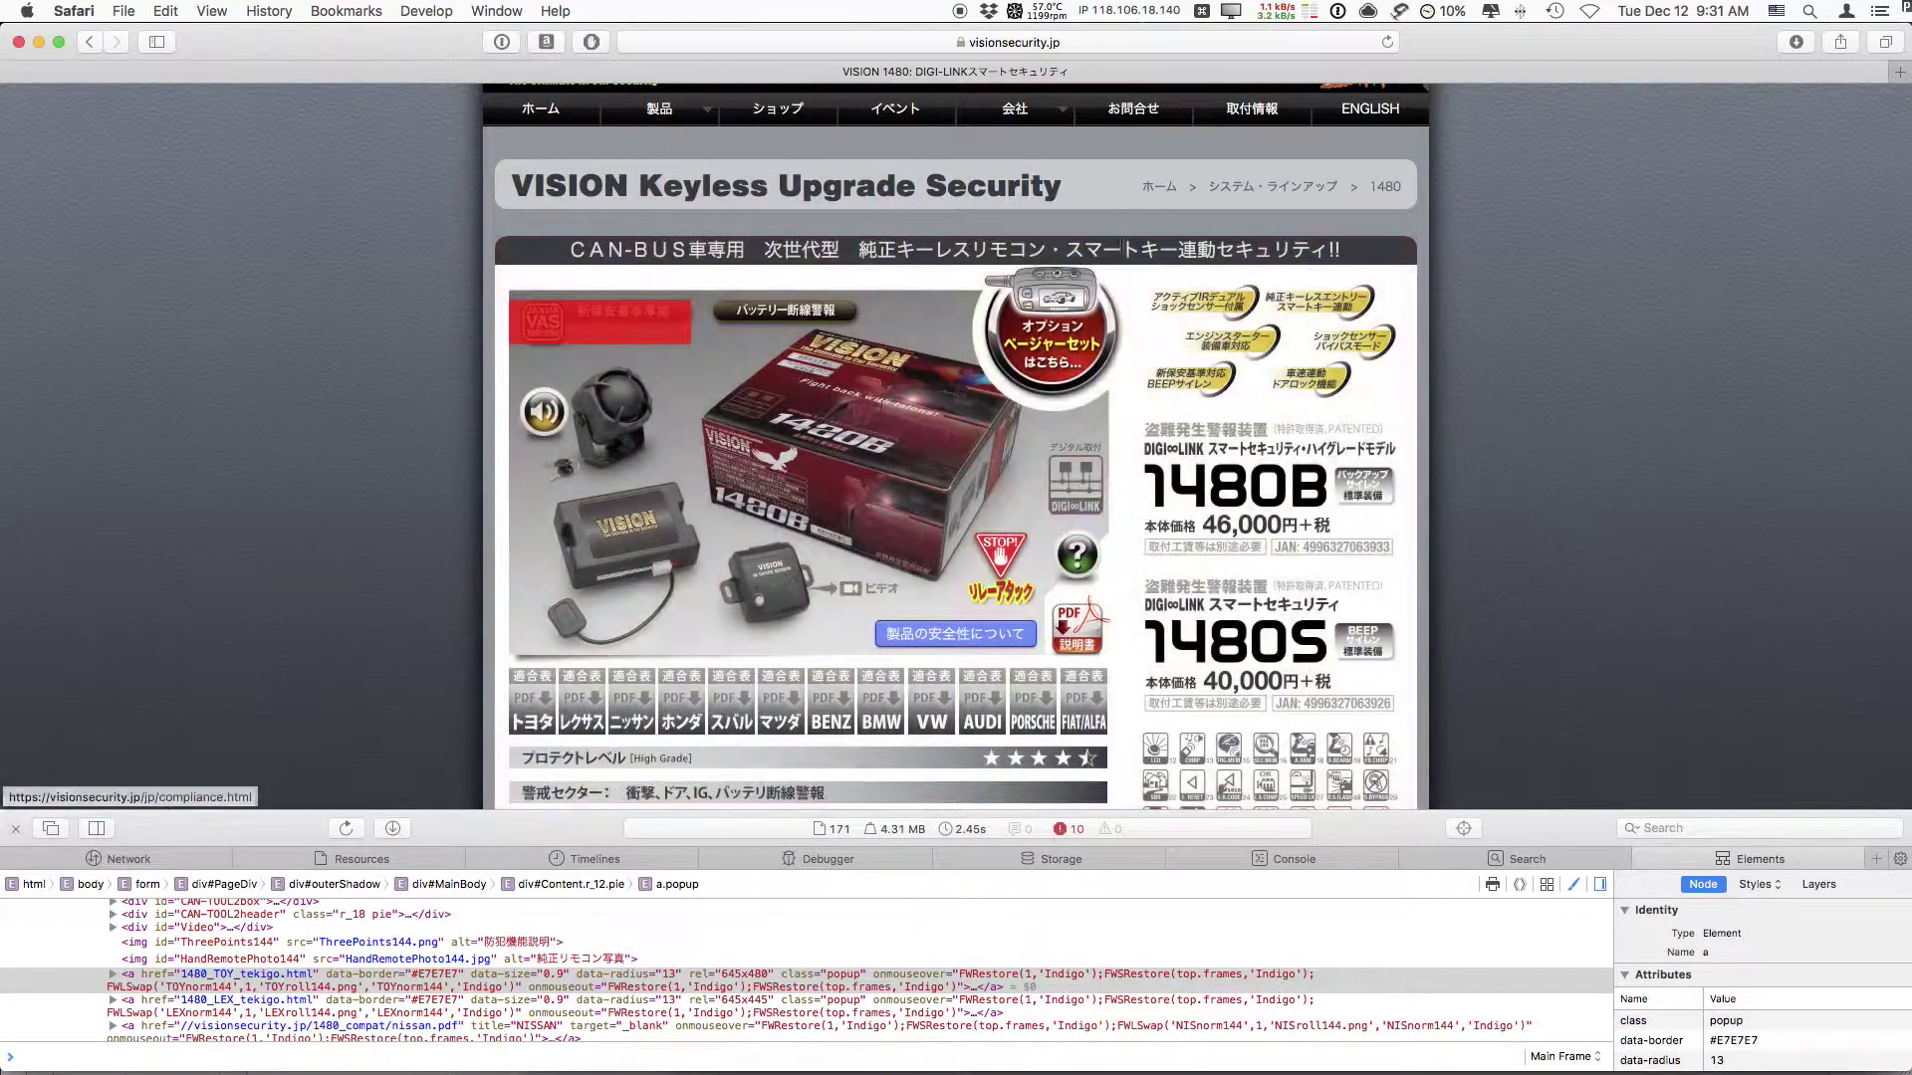
{"action": "scroll", "coordinate": [403, 789], "scroll_direction": "down", "scroll_amount": 7}
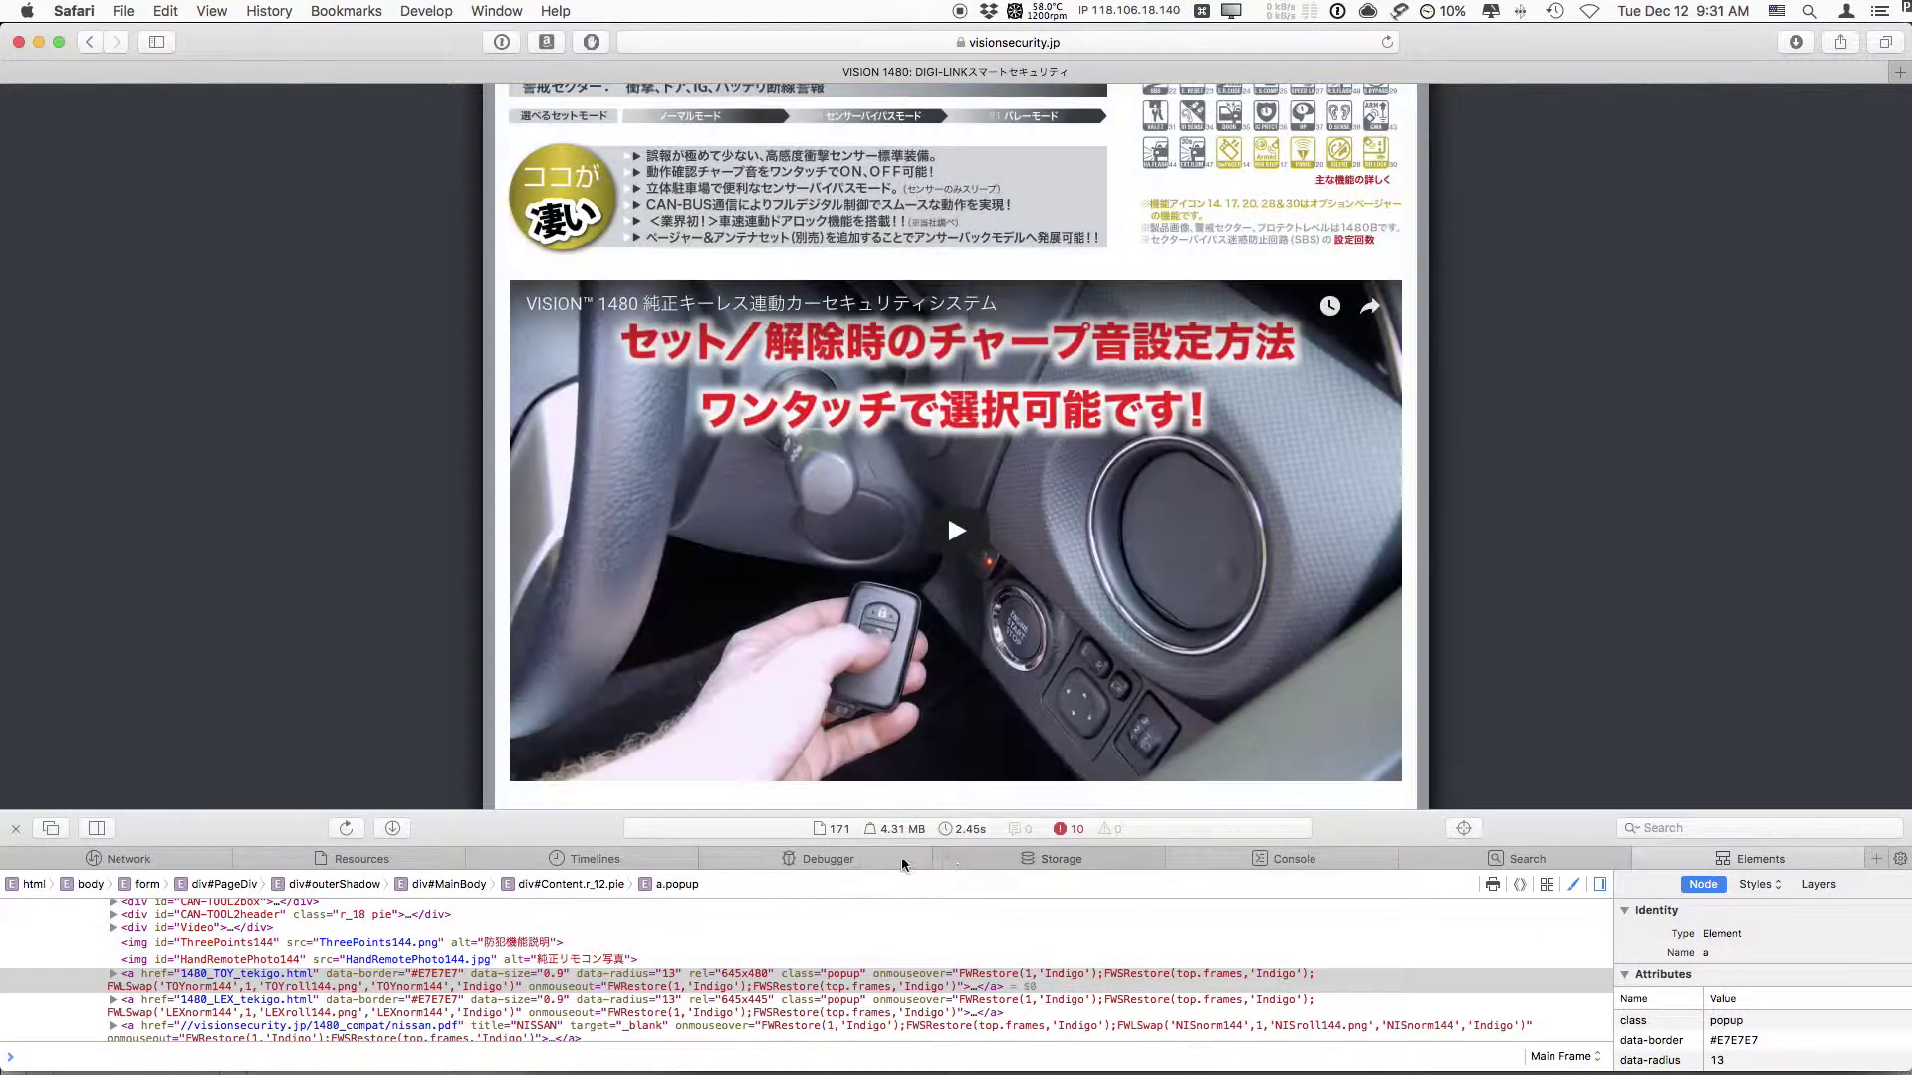
{"action": "left_click", "coordinate": [15, 831]}
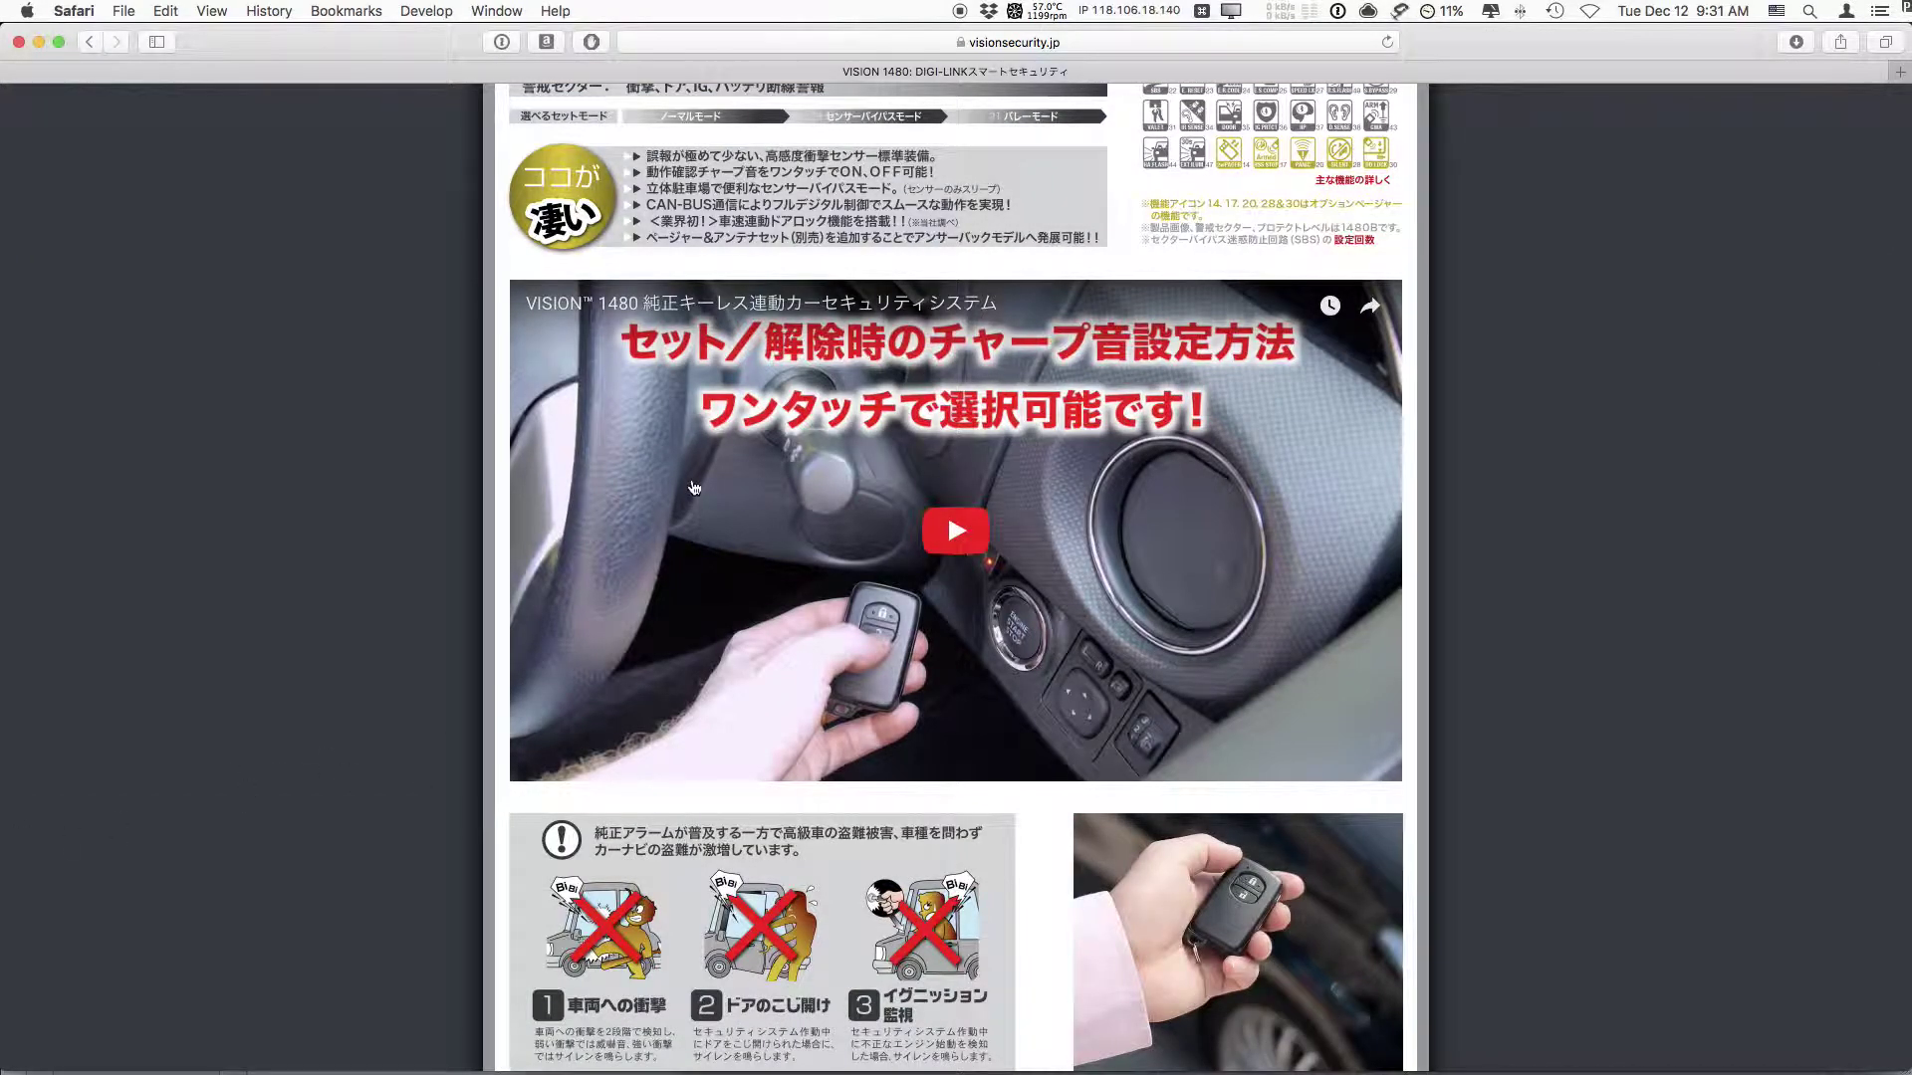
Open the Lexus compatibility chart popup on the 1480 page in Safari and examine the area below the page footer.
{"action": "scroll", "coordinate": [541, 879], "scroll_direction": "up", "scroll_amount": 8}
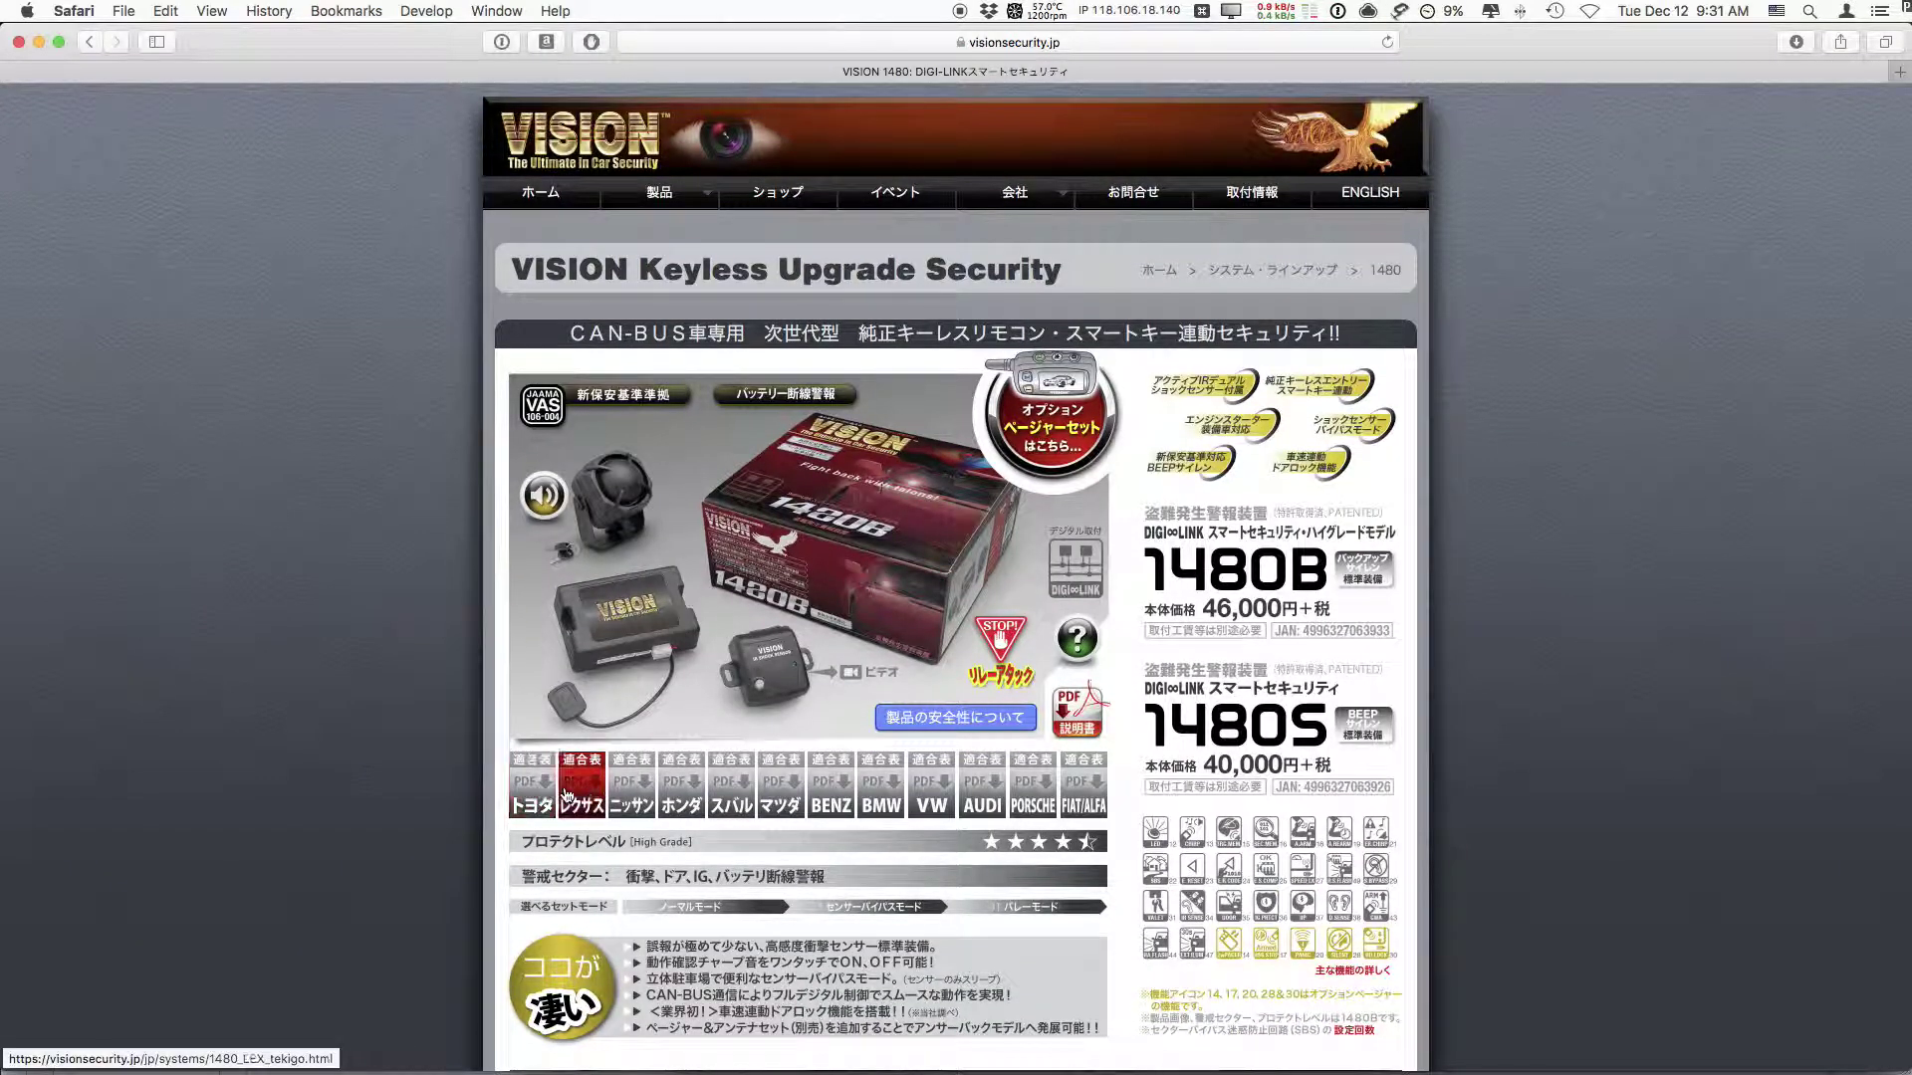
{"action": "scroll", "coordinate": [563, 804], "scroll_direction": "down", "scroll_amount": 20}
{"action": "scroll", "coordinate": [563, 804], "scroll_direction": "down", "scroll_amount": 15}
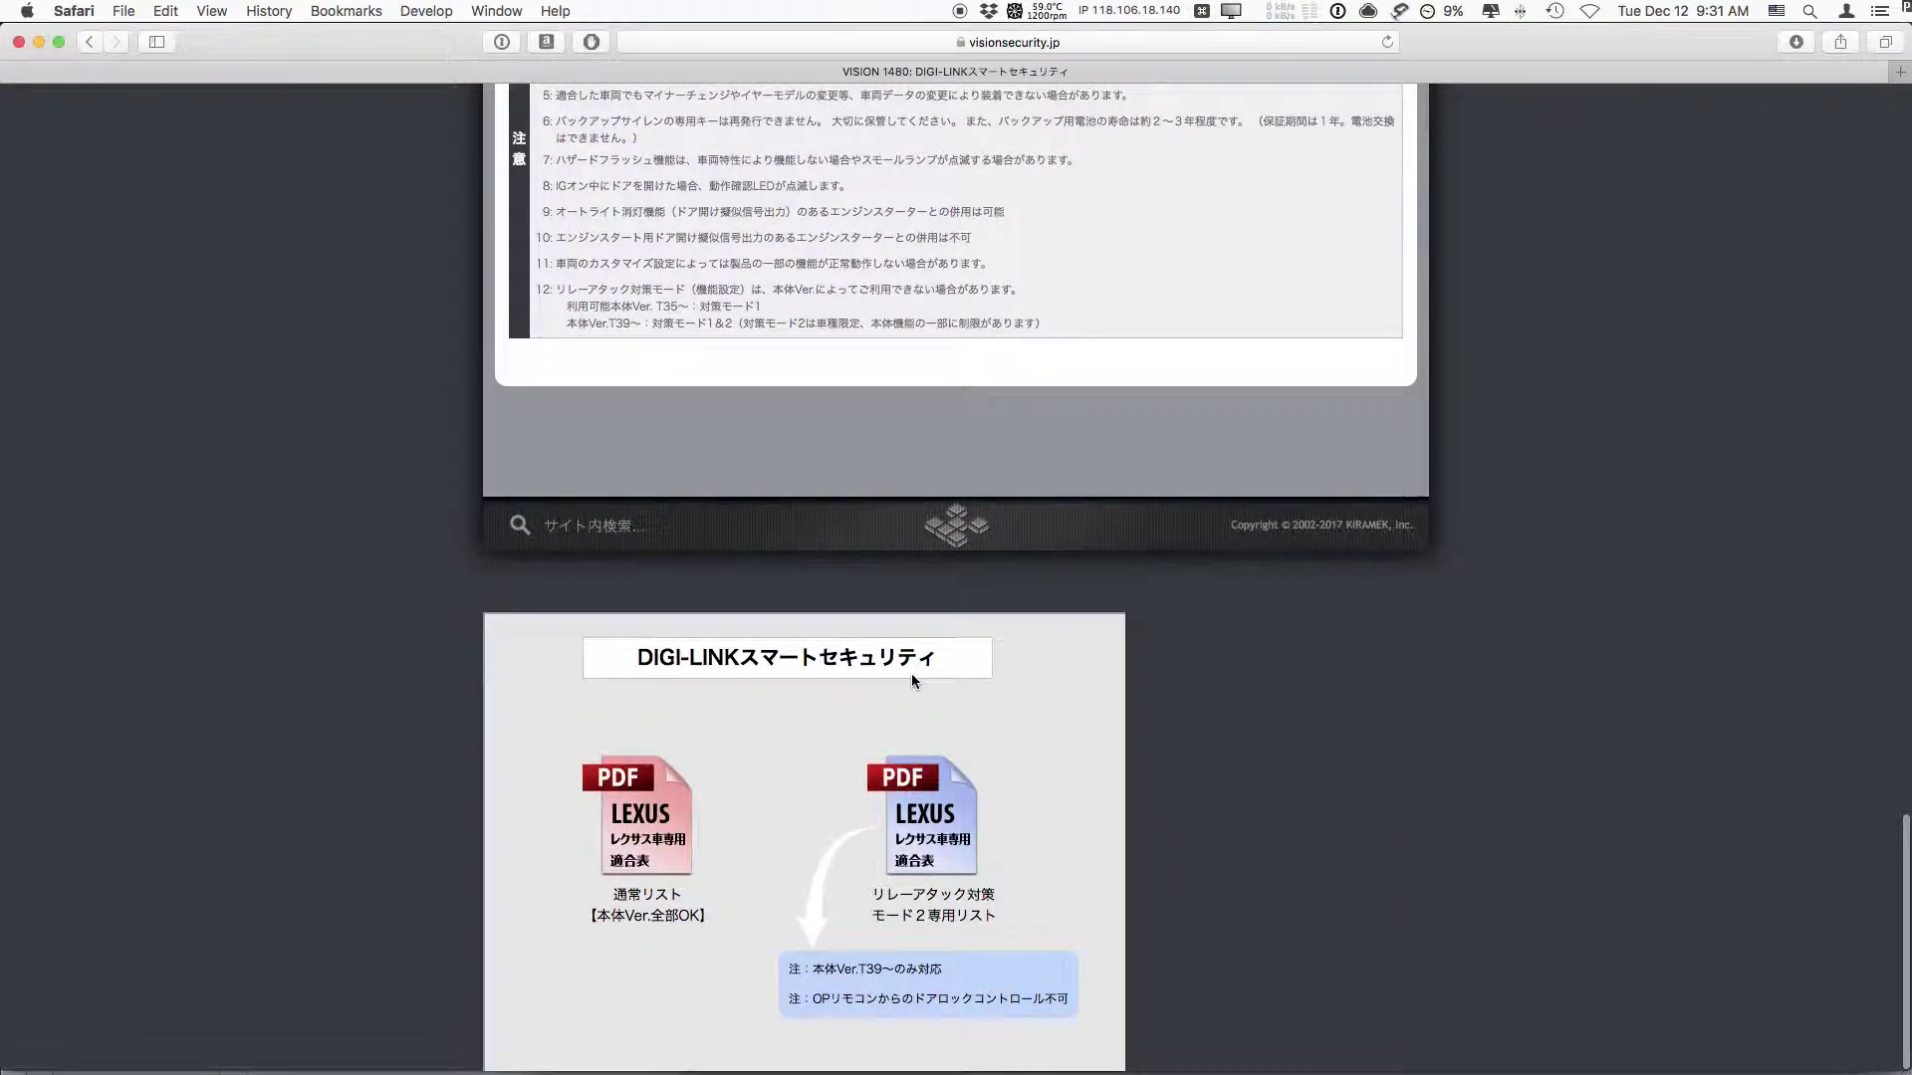
Switch to Firefox and compare the Lexus and Toyota chart popups on the 1480 page, closing each one after viewing.
{"action": "key", "text": "super+Tab"}
{"action": "key", "text": "super+Tab"}
{"action": "key", "text": "Tab"}
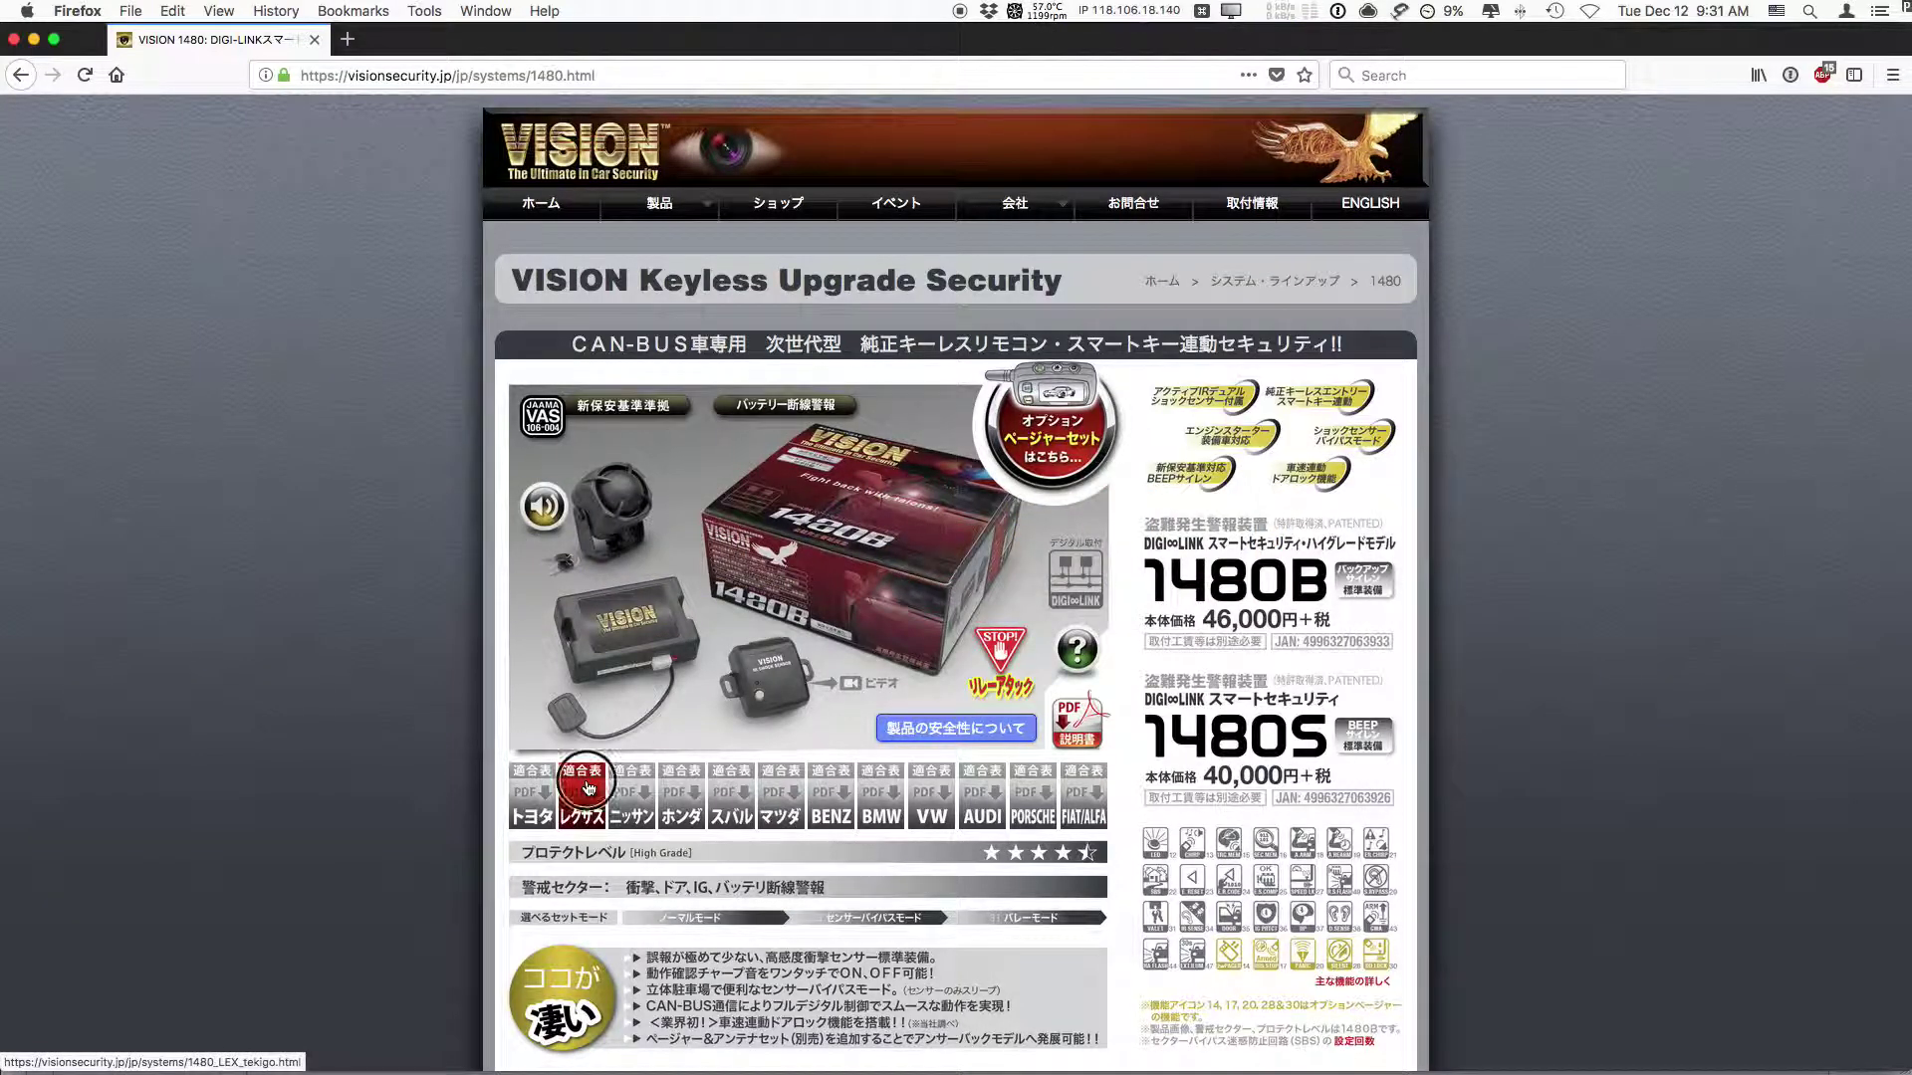
{"action": "left_click", "coordinate": [585, 787]}
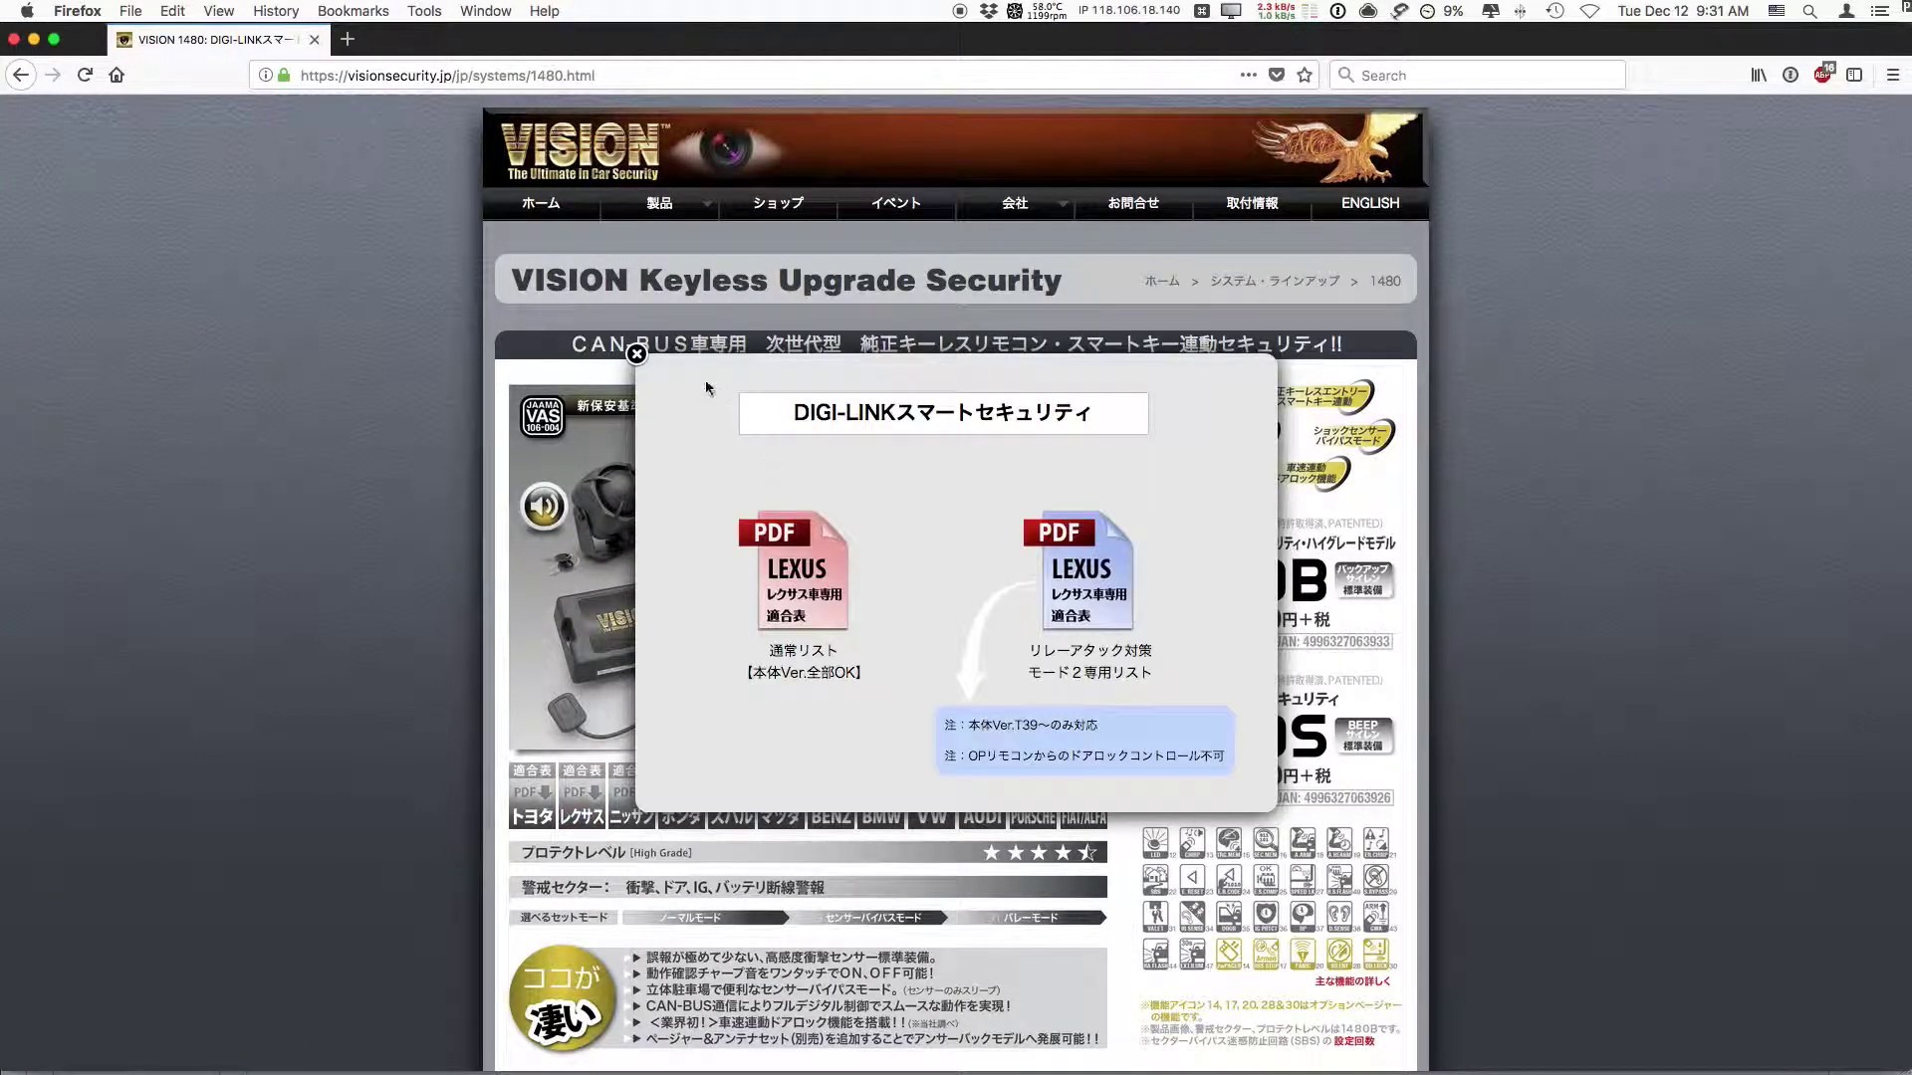
{"action": "left_click", "coordinate": [637, 354]}
{"action": "left_click", "coordinate": [533, 801]}
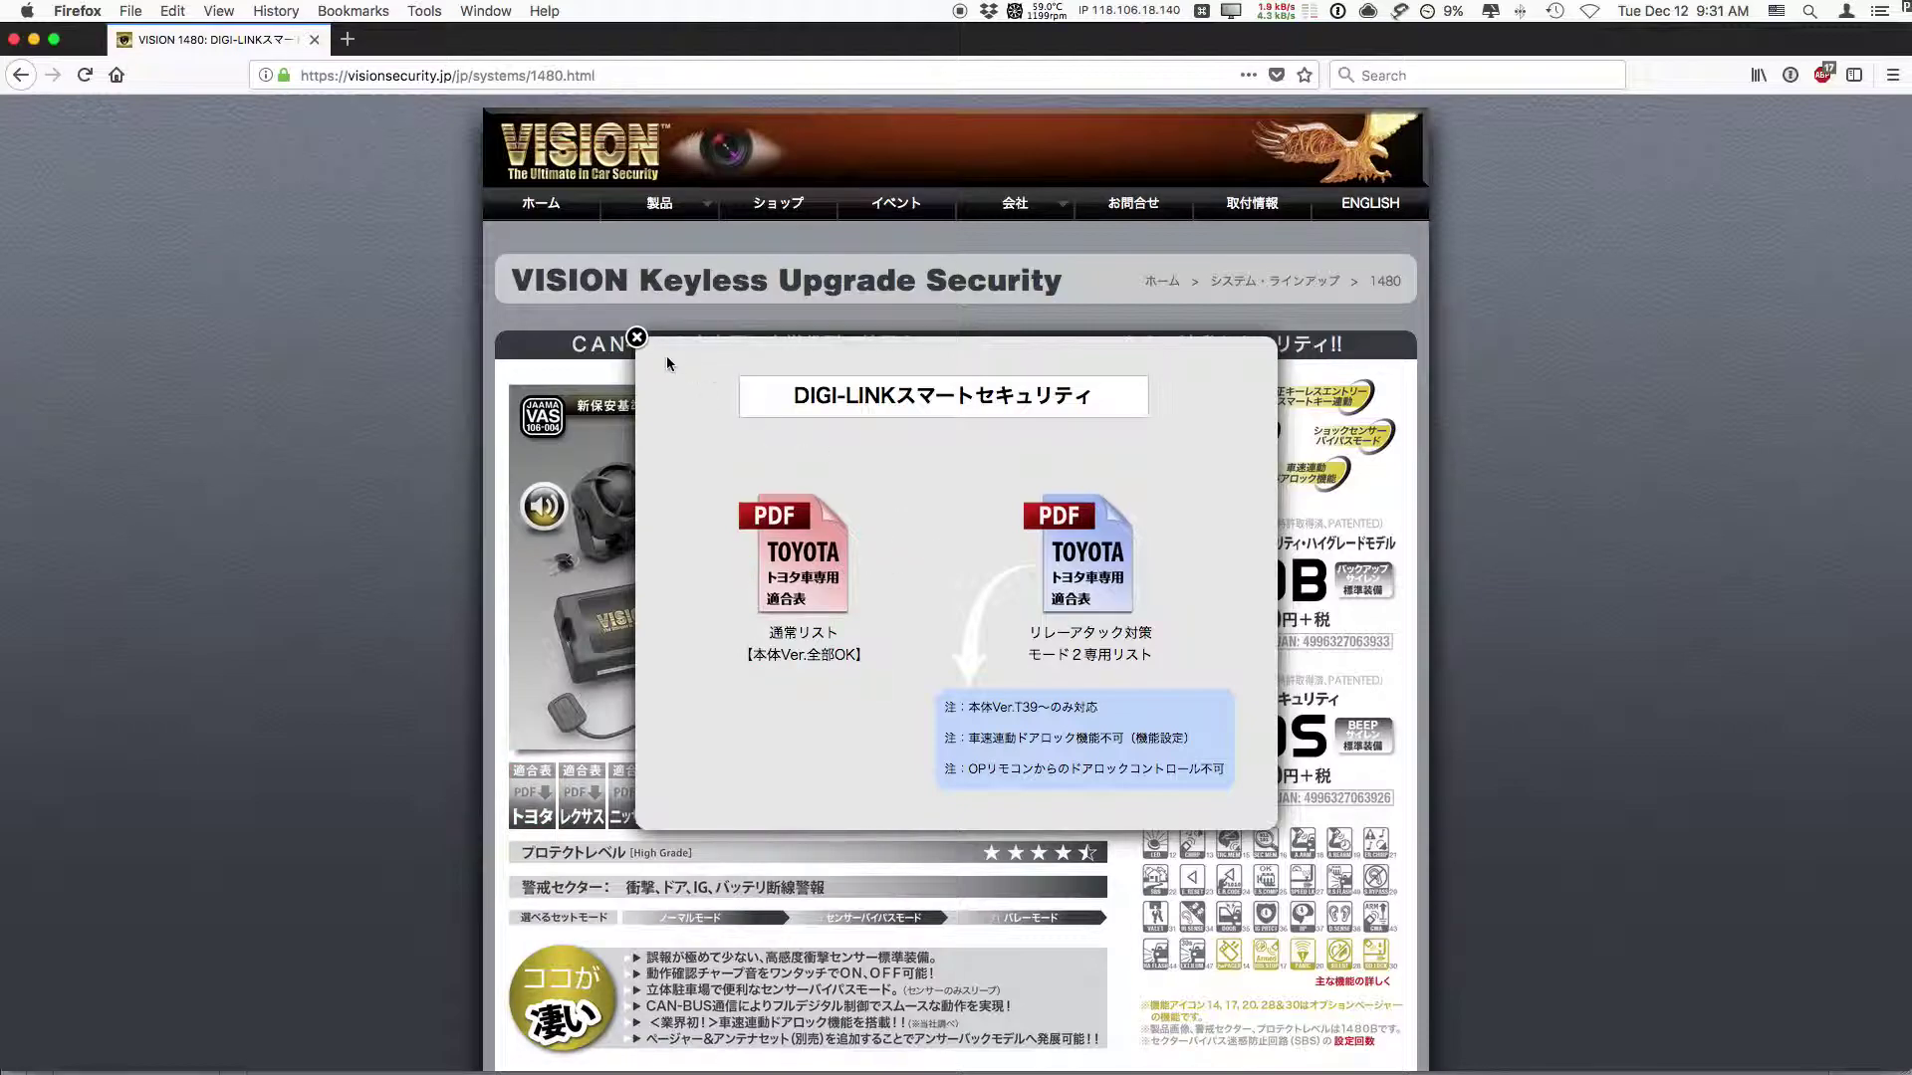
{"action": "left_click", "coordinate": [637, 337]}
{"action": "left_click", "coordinate": [583, 797]}
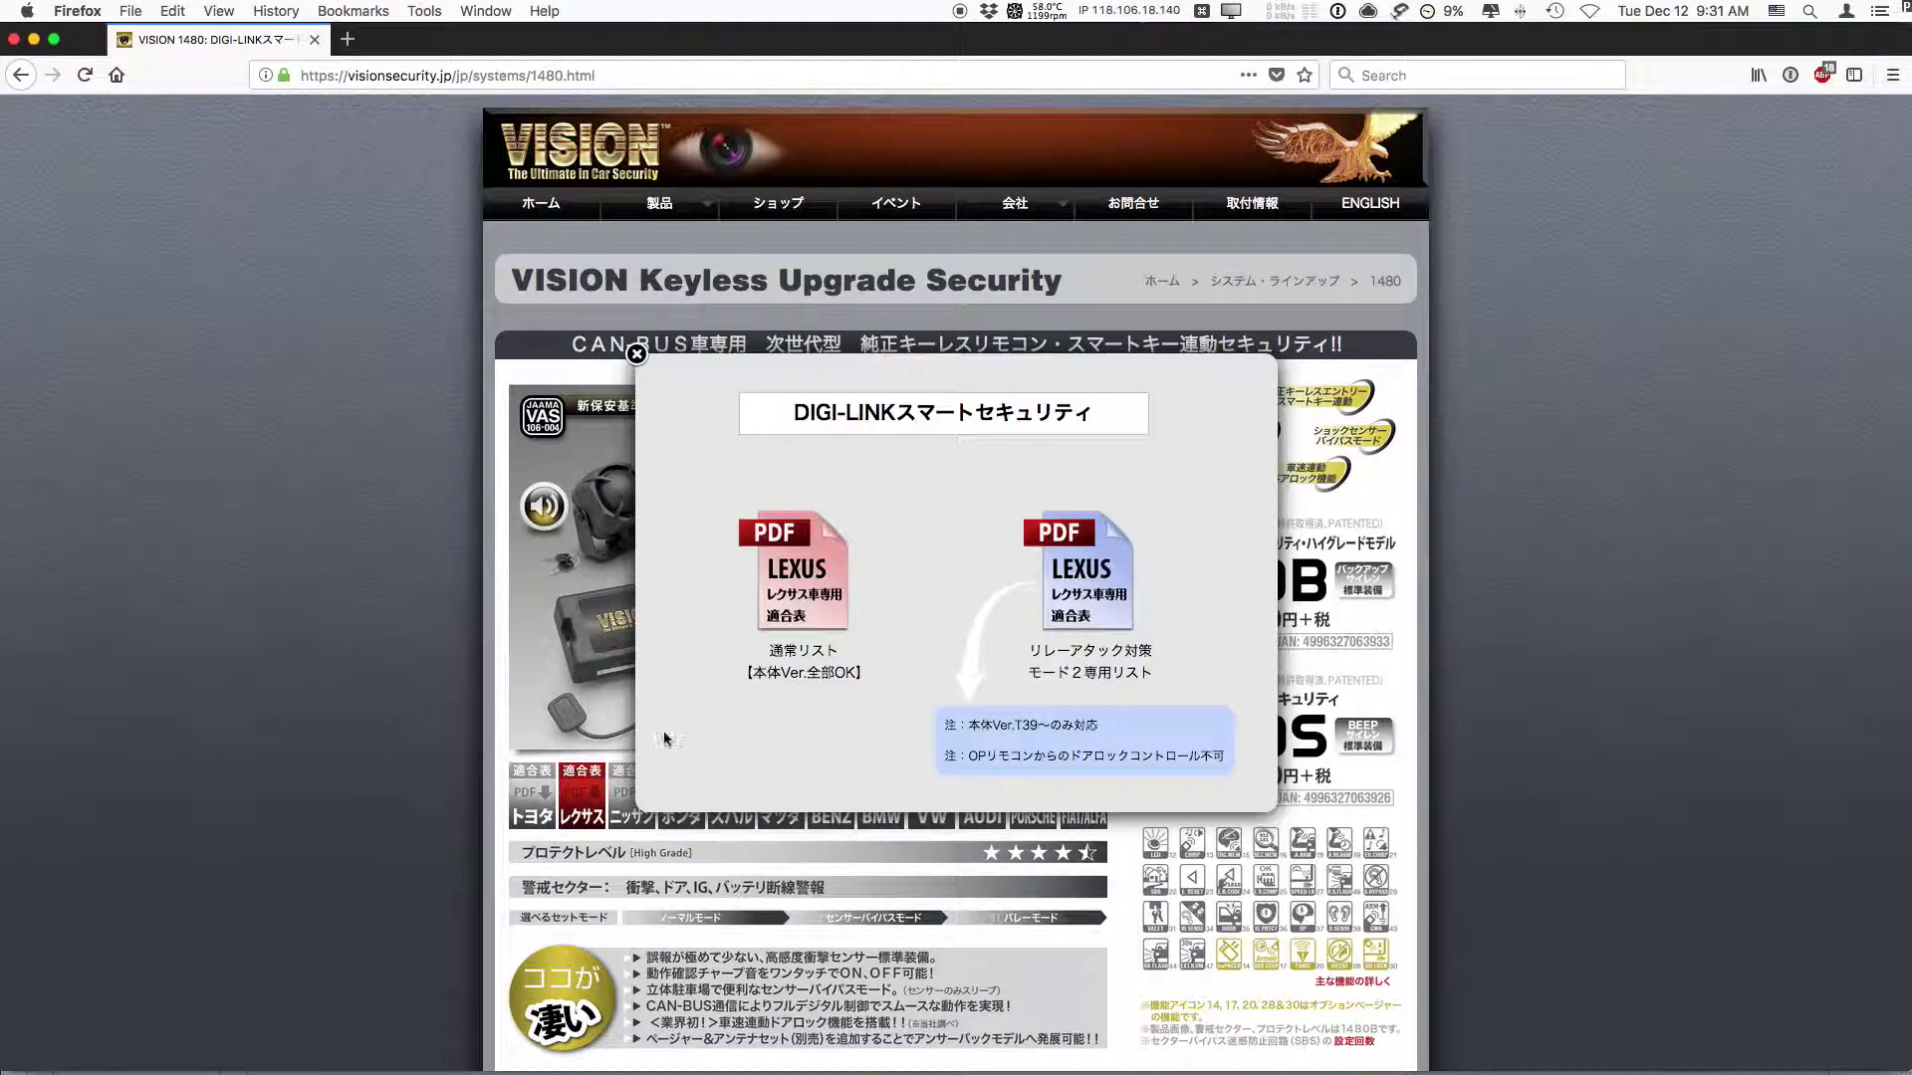
{"action": "left_click", "coordinate": [637, 355]}
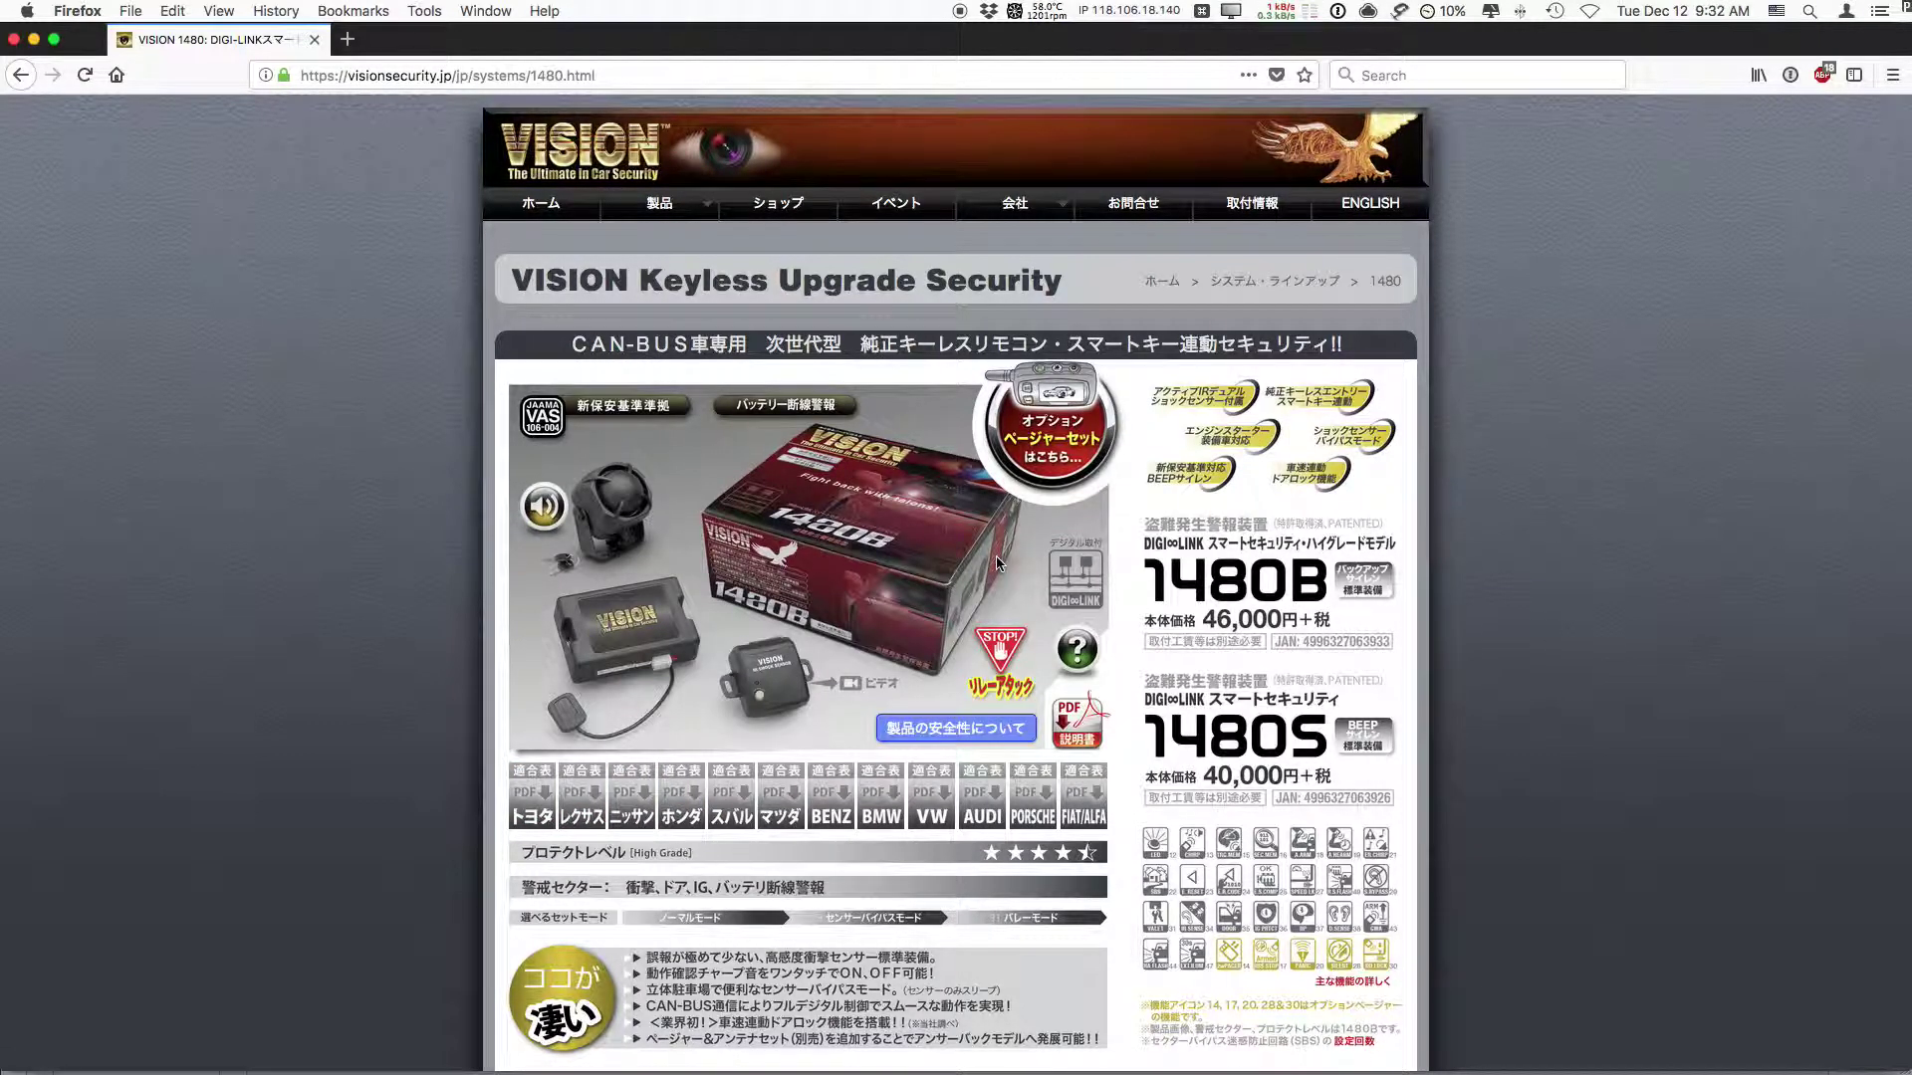
Switch to Freeway Pro and review the Toyota graphic's ScriptyLightbox3 action settings.
{"action": "key", "text": "super+Tab"}
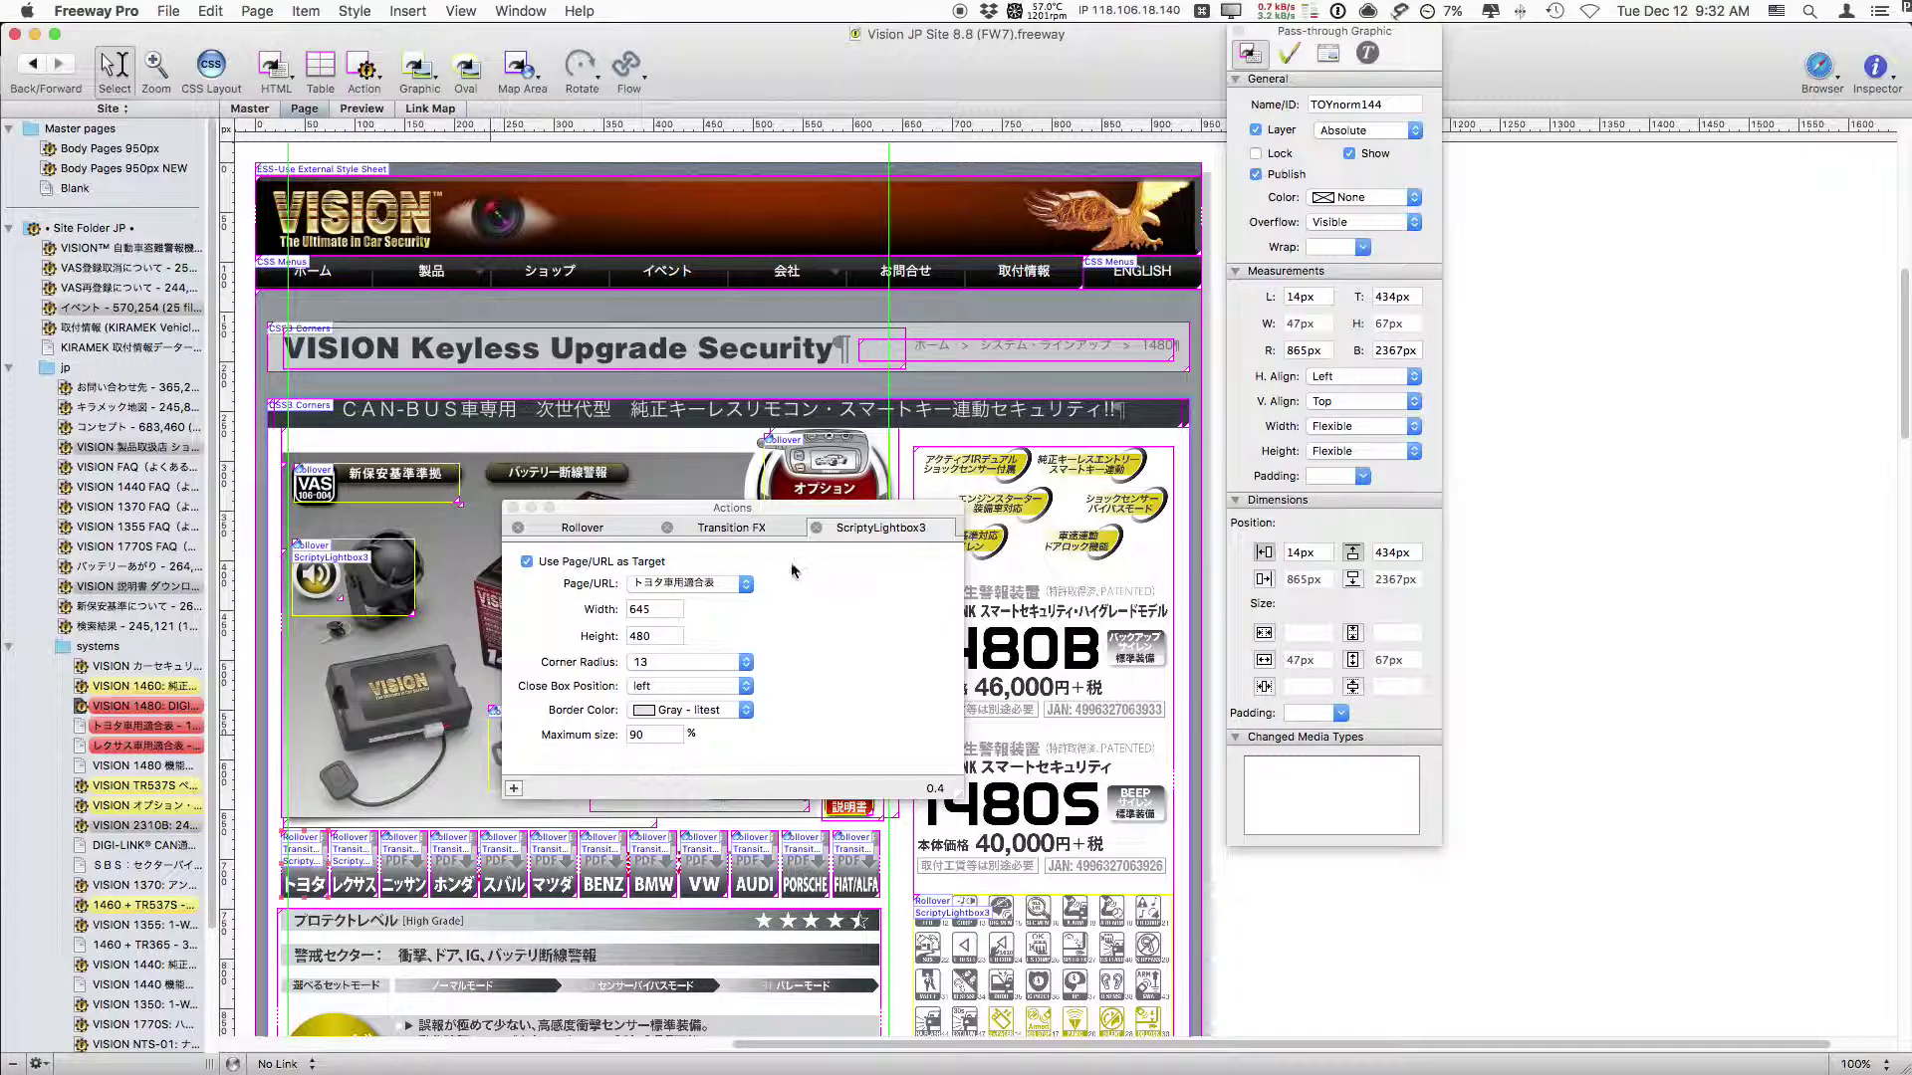
{"action": "left_click", "coordinate": [759, 535]}
{"action": "left_click", "coordinate": [894, 530]}
{"action": "left_click", "coordinate": [167, 11]}
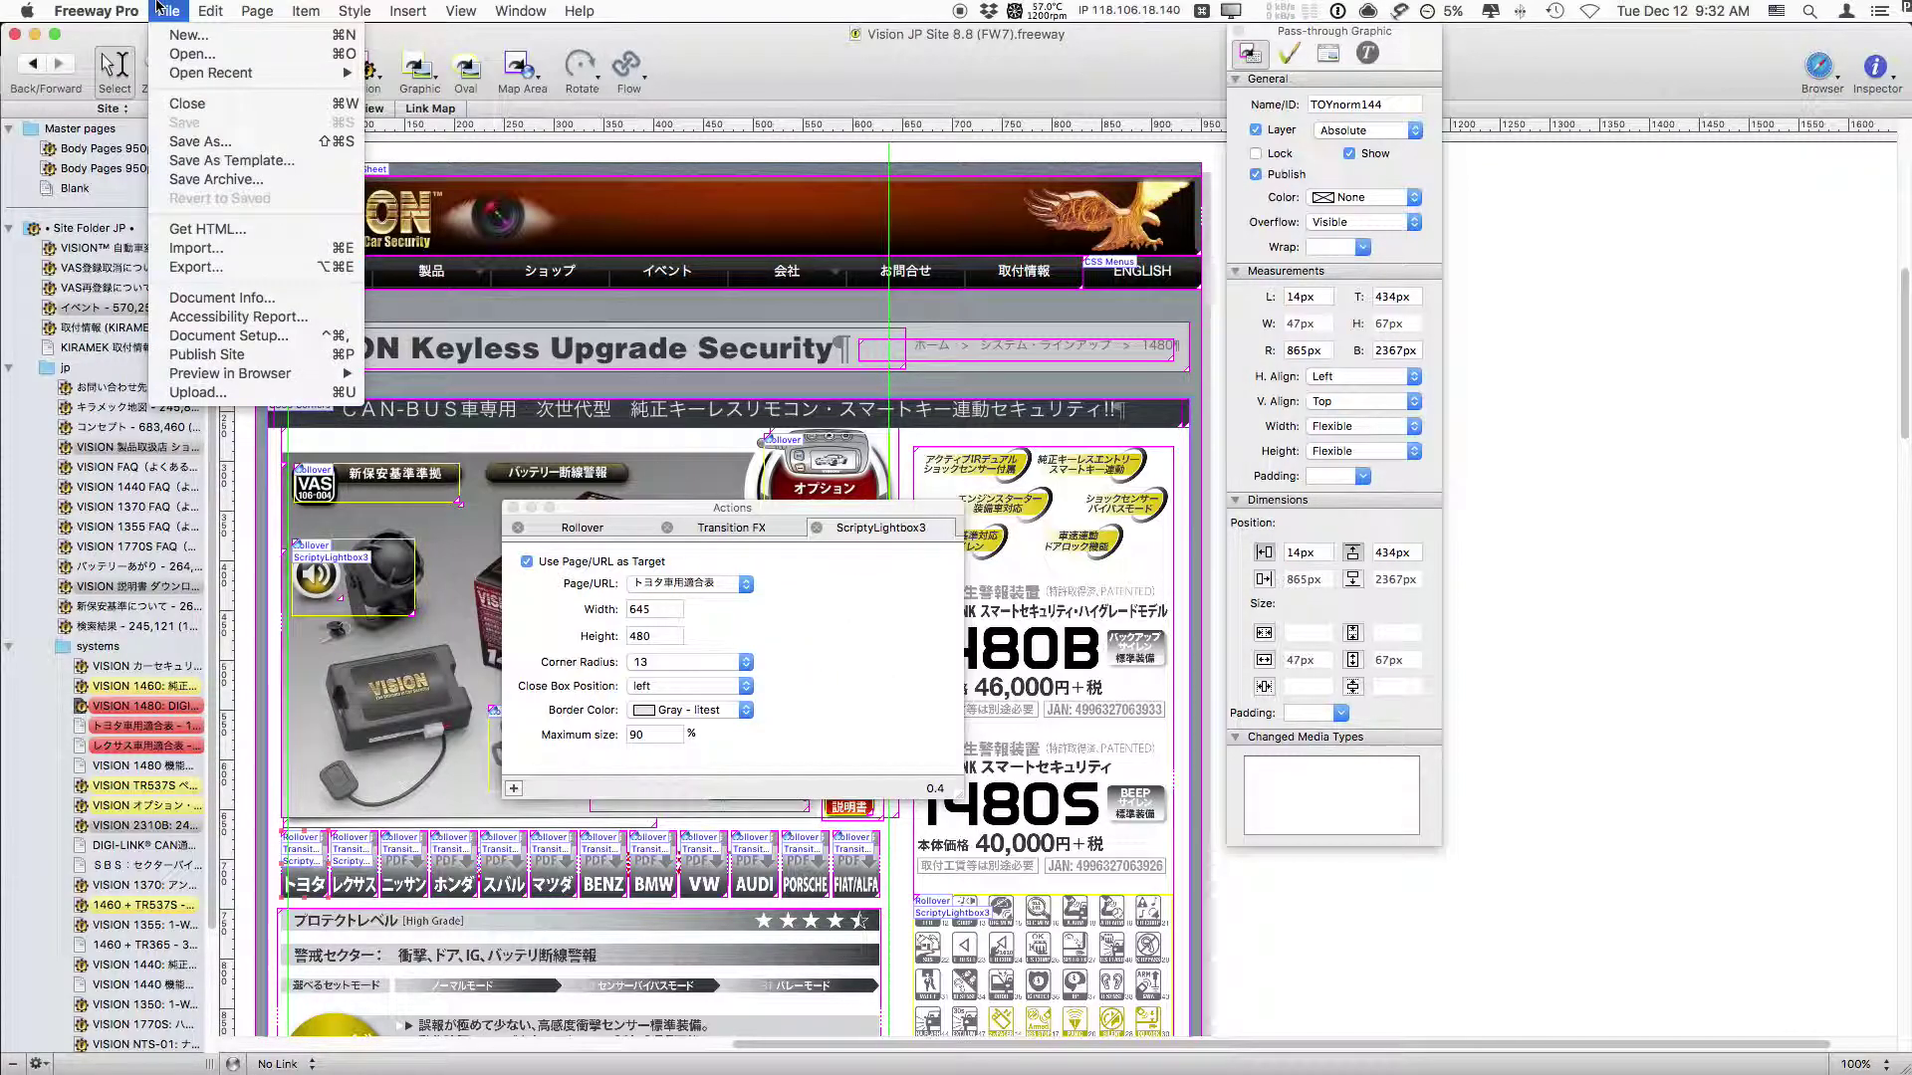
{"action": "left_click", "coordinate": [356, 11]}
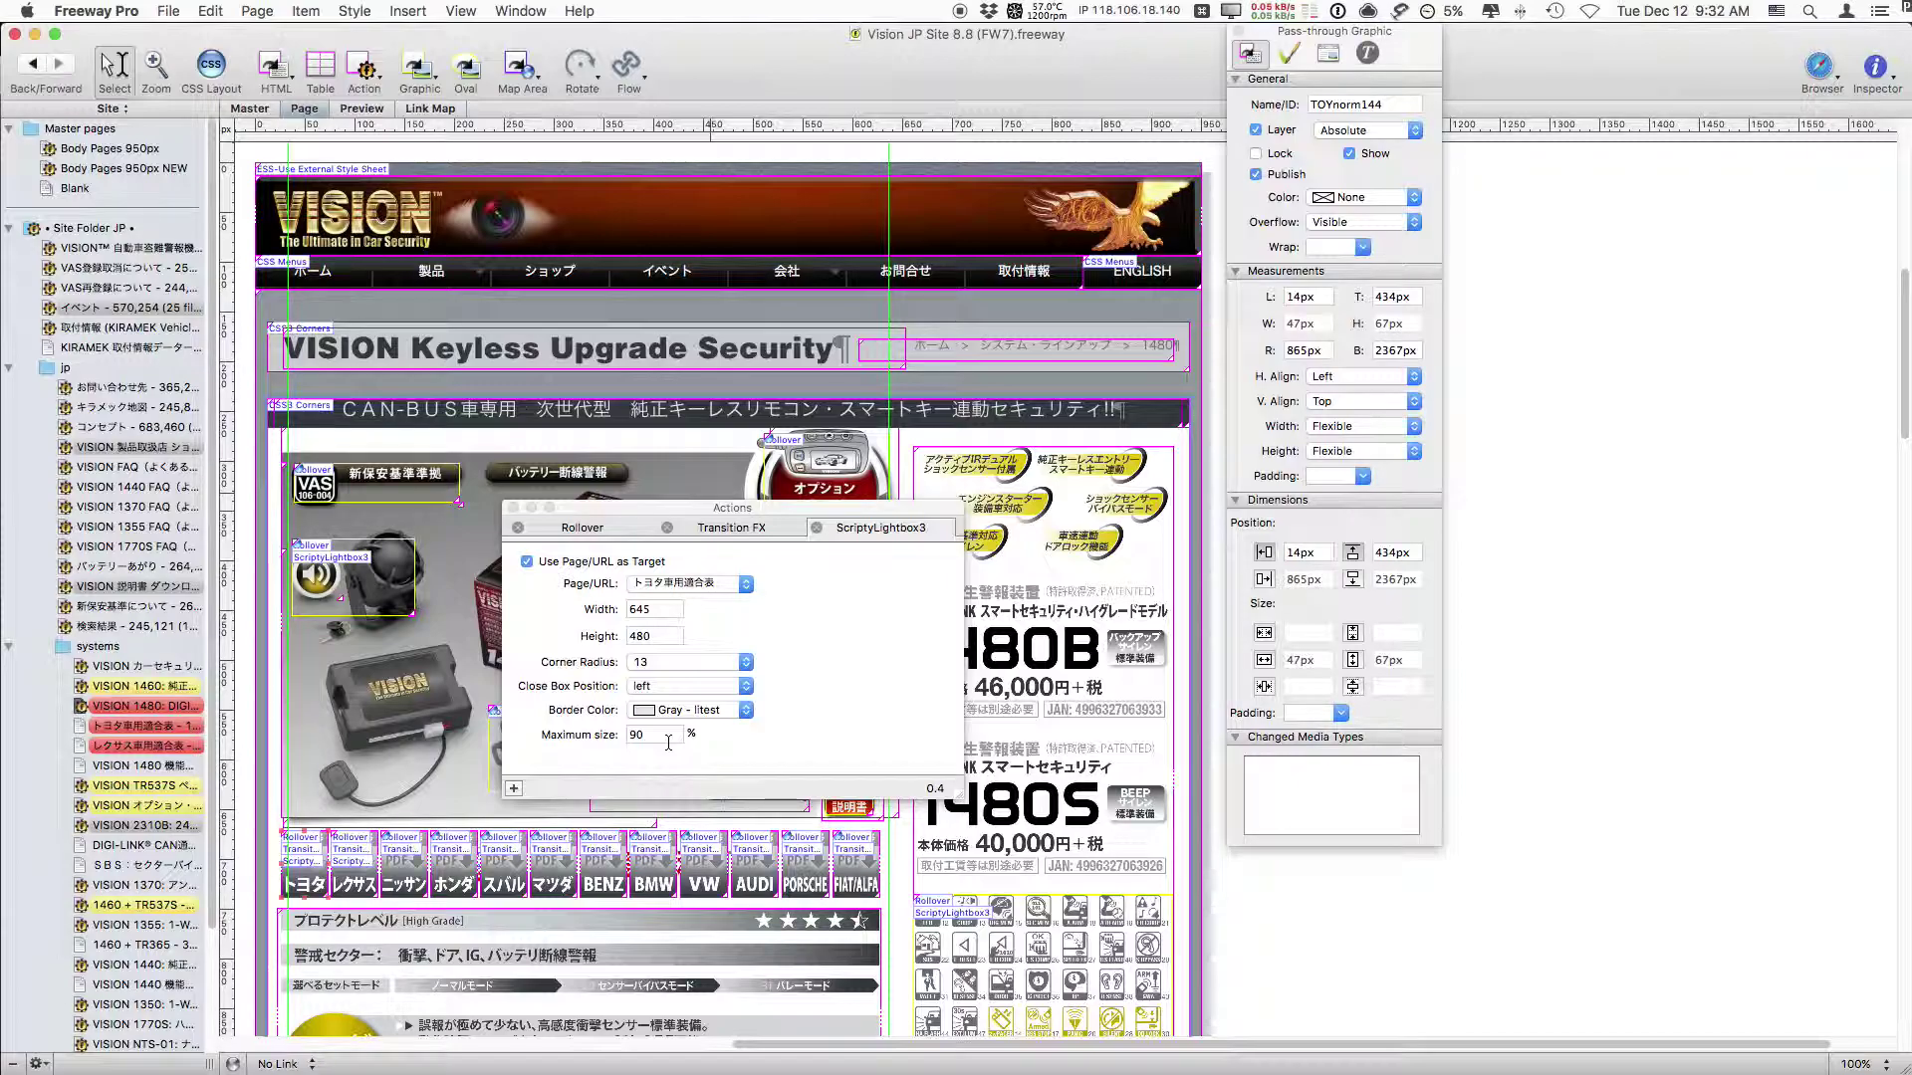
Switch from Freeway Pro back to Firefox.
{"action": "key", "text": "super+Tab"}
{"action": "key", "text": "super+Tab"}
{"action": "key", "text": "super+Tab"}
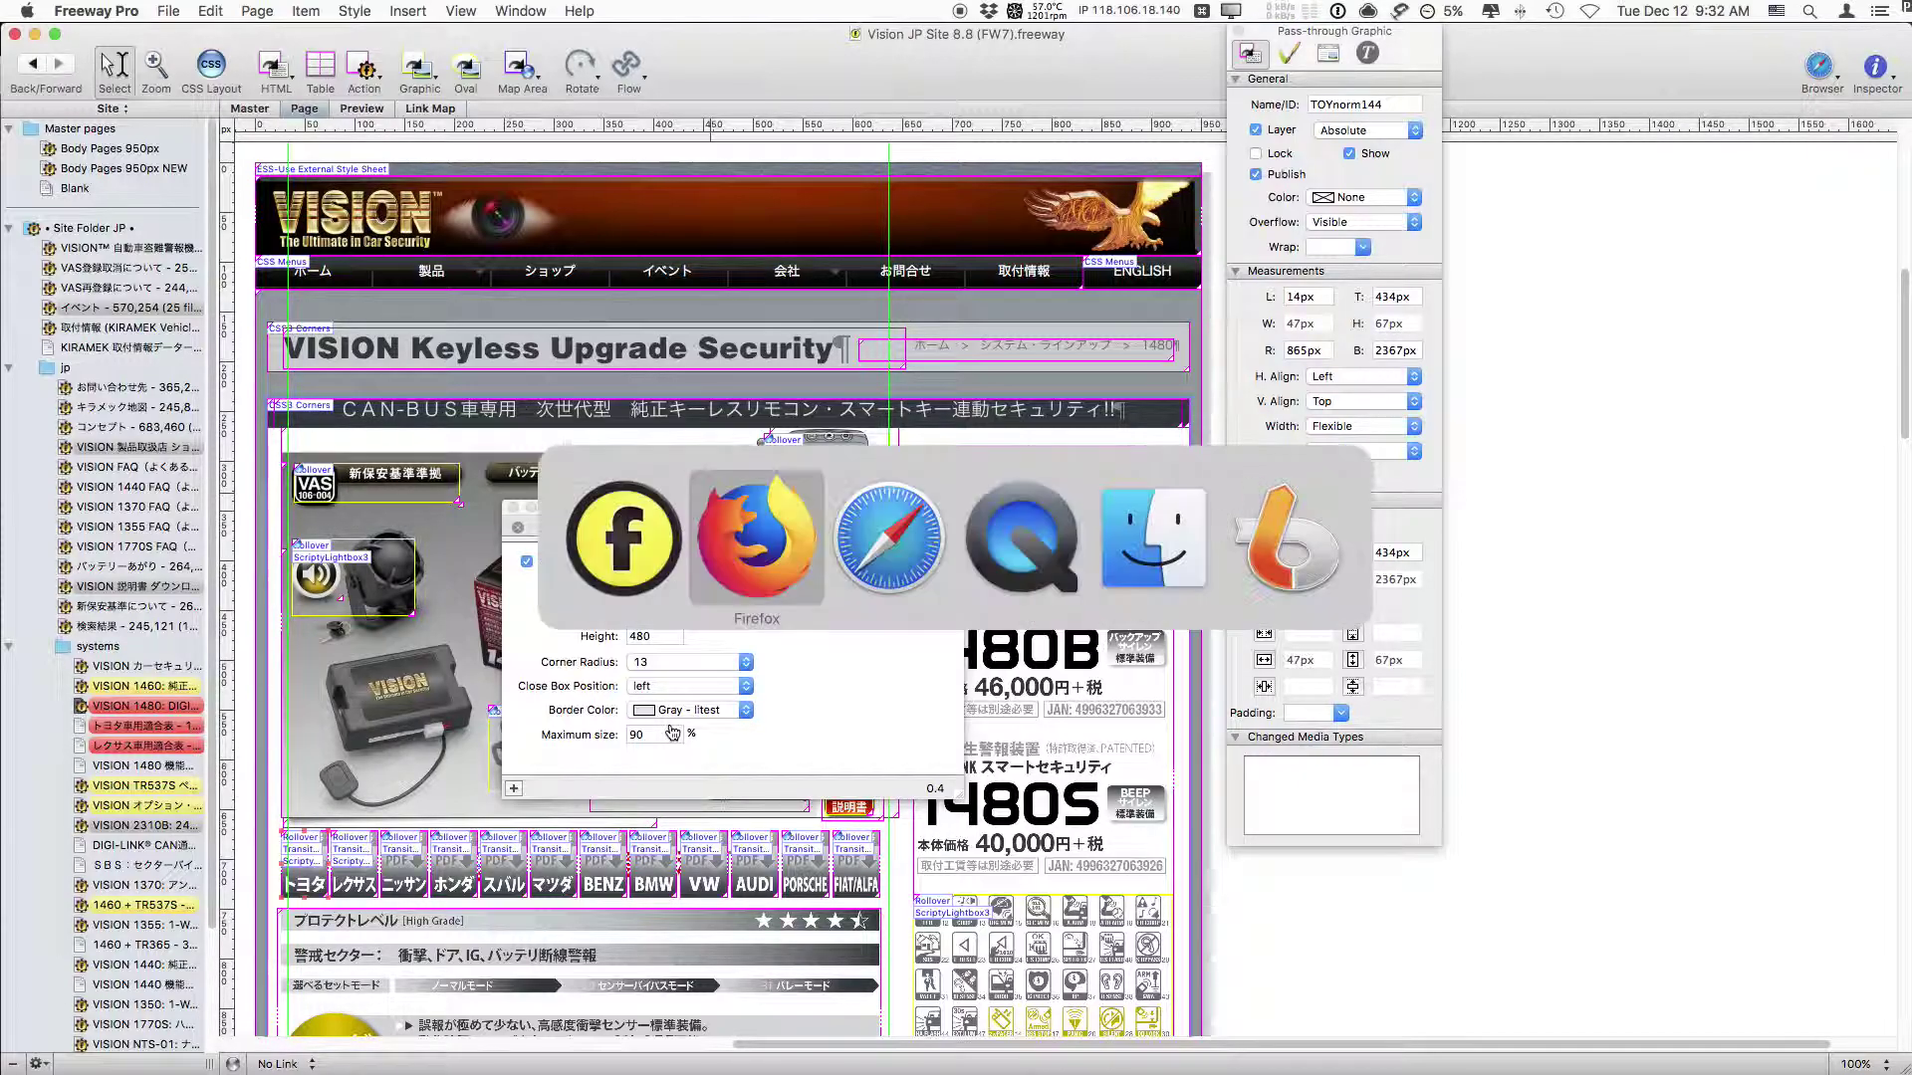